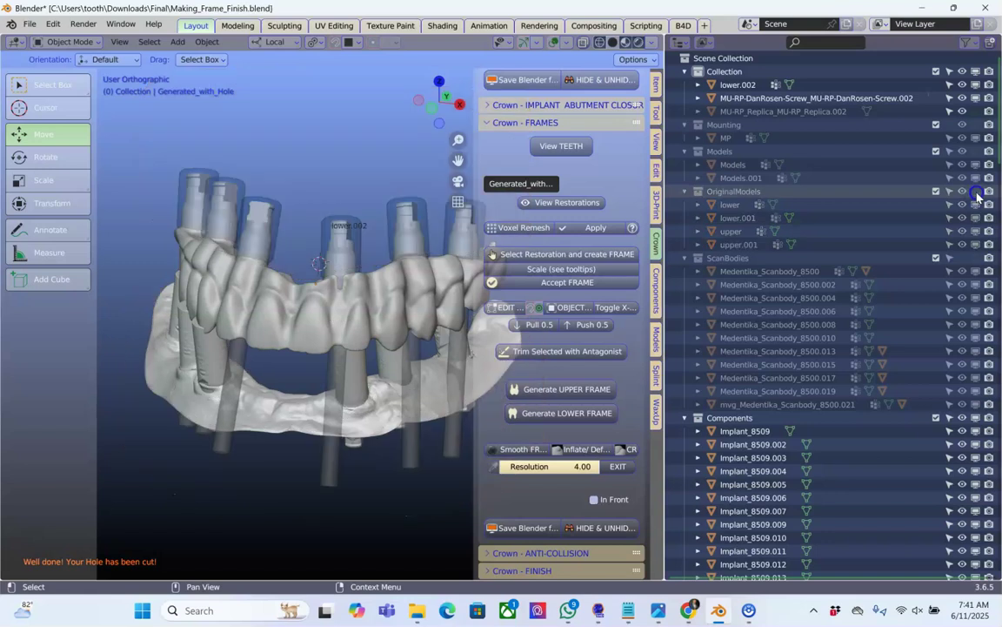
# - Show the OriginalModels collection in the viewport, and hide the upper model within it
pyautogui.click(977, 192)
pyautogui.click(977, 192)
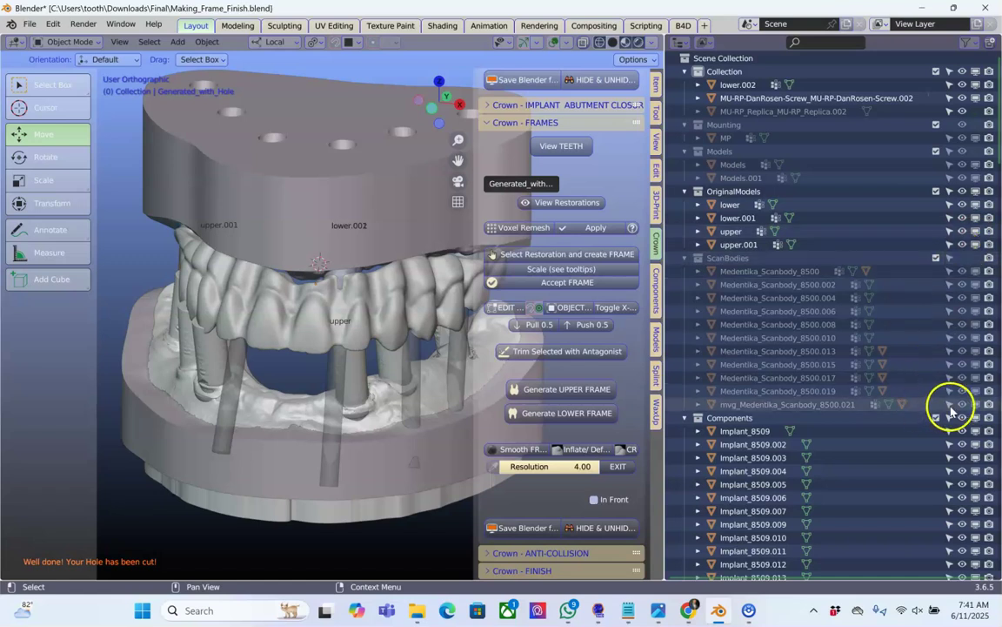
pyautogui.scroll(-6, 951, 409)
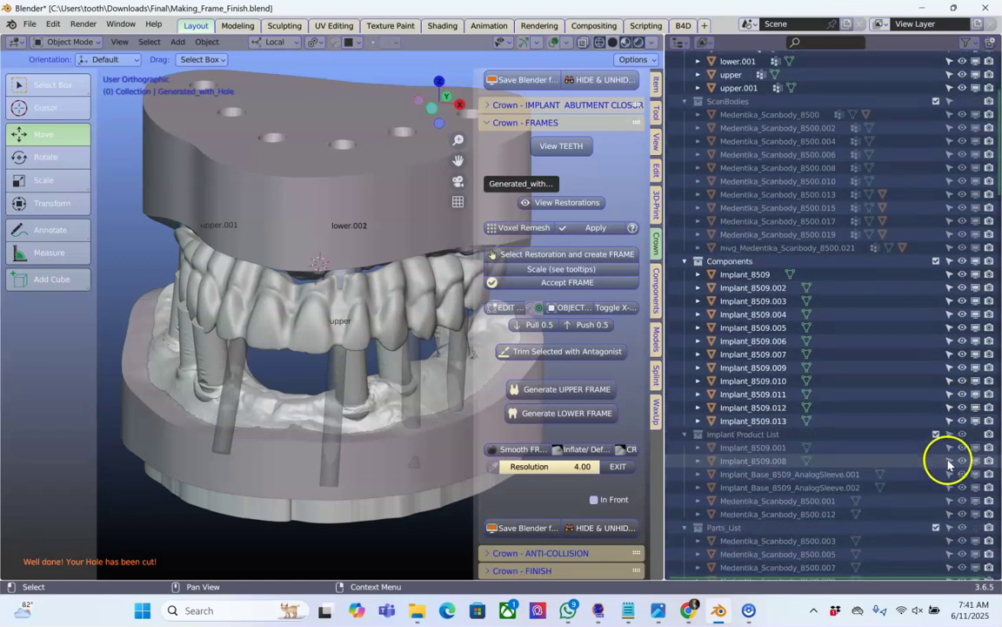
pyautogui.scroll(2, 816, 138)
pyautogui.click(956, 105)
pyautogui.click(974, 105)
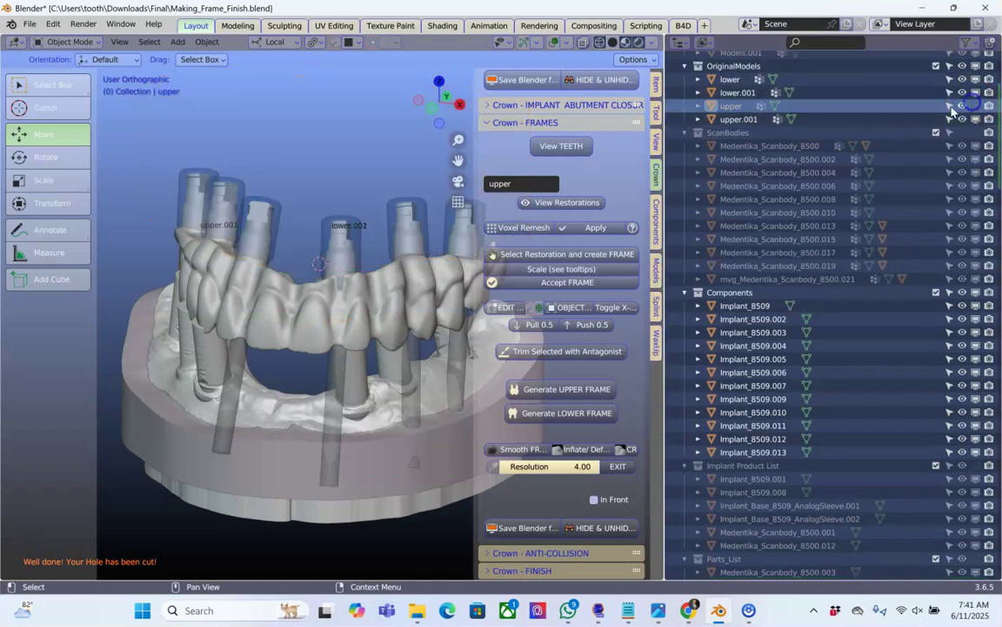
# - Select the full-arch restoration and hide its Generated_with_Hole object in the Fixture_with_Hole collection
pyautogui.click(301, 300)
pyautogui.scroll(4, 869, 174)
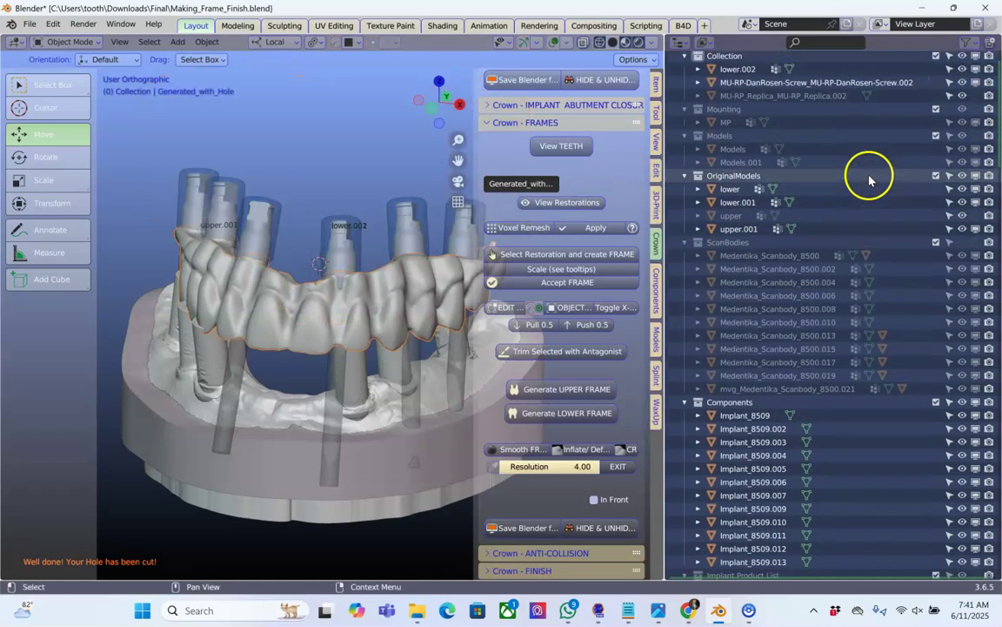
pyautogui.scroll(-3, 855, 228)
pyautogui.scroll(-15, 844, 296)
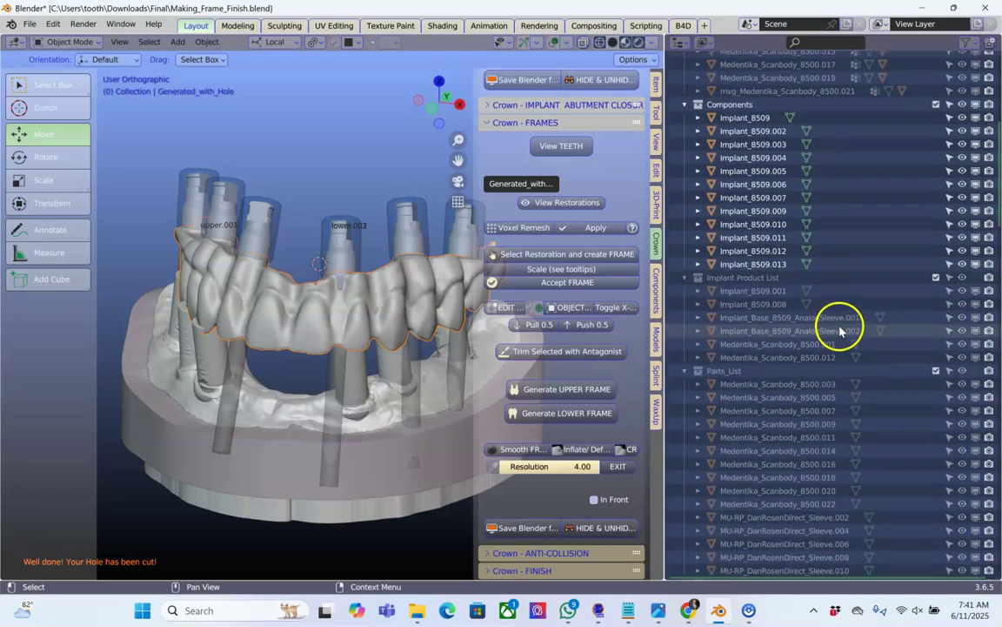
pyautogui.scroll(-15, 844, 327)
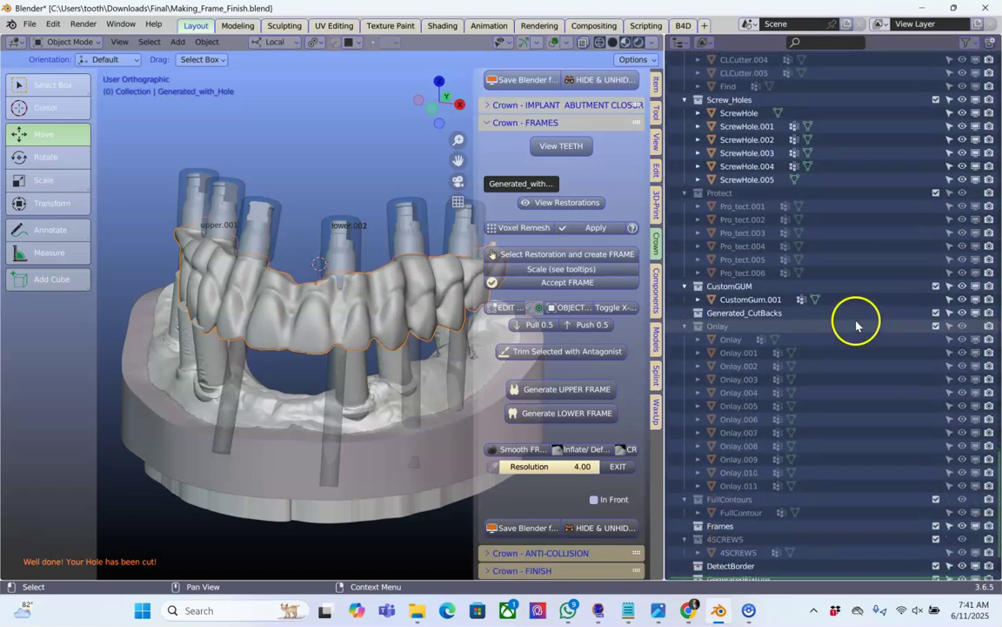
pyautogui.click(976, 568)
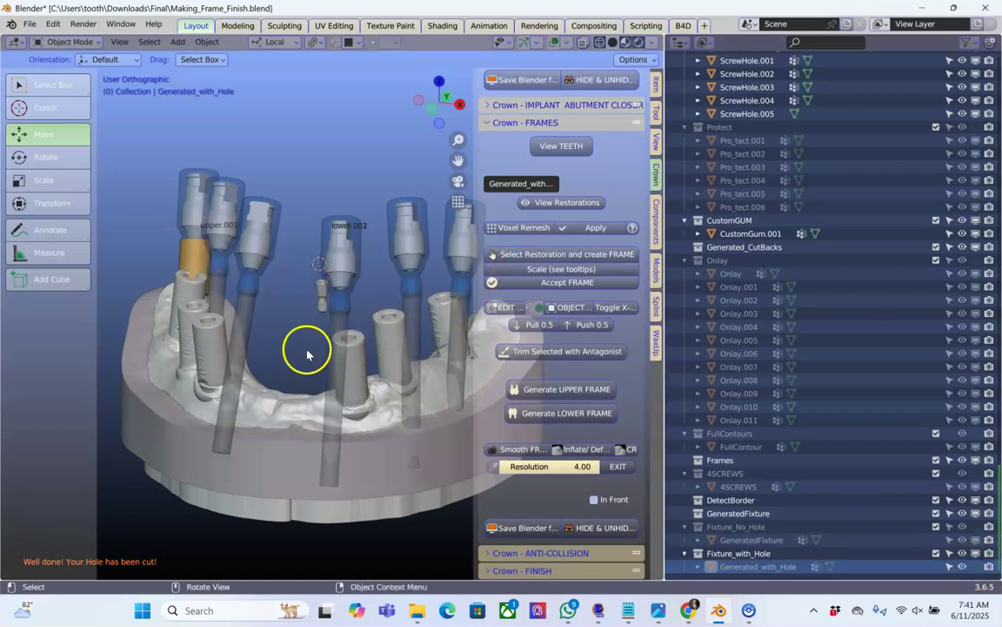
# - Hide the lower.001 and lower.002 models, leaving the other lower model displayed
pyautogui.click(363, 360)
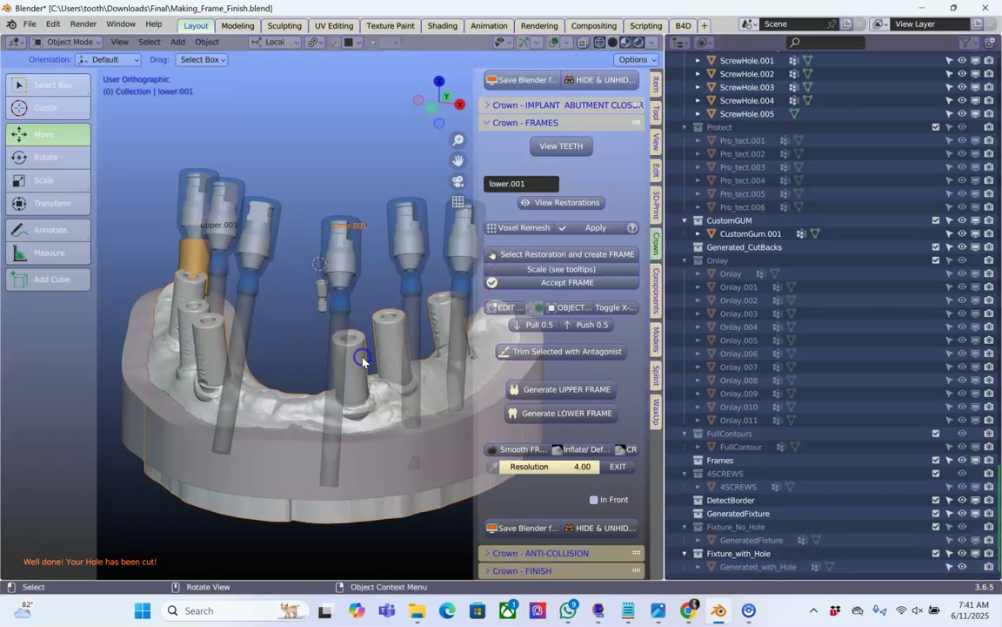
pyautogui.scroll(20, 849, 170)
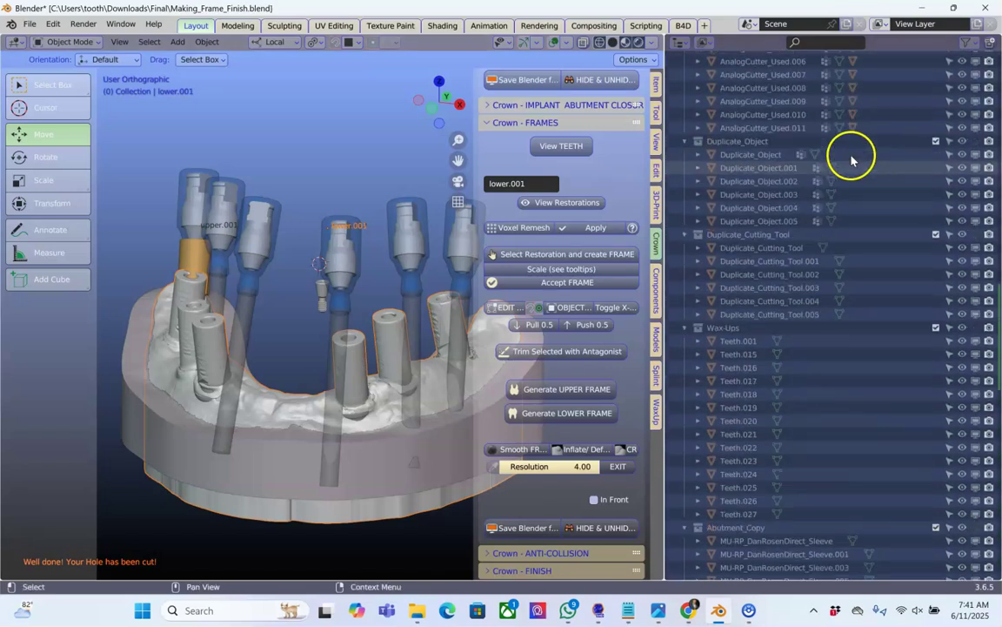
pyautogui.scroll(15, 845, 149)
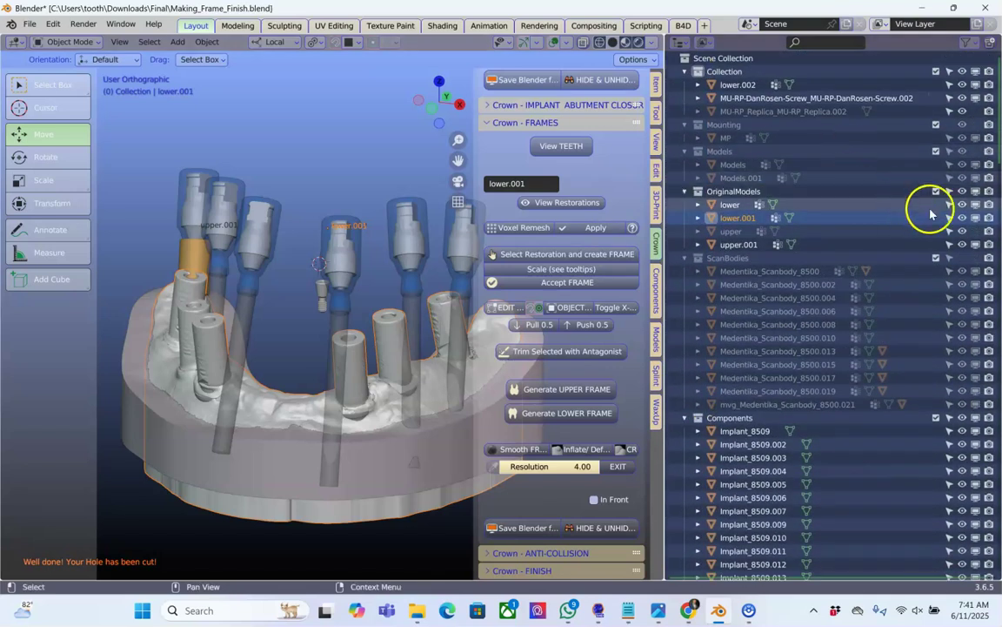
pyautogui.click(976, 217)
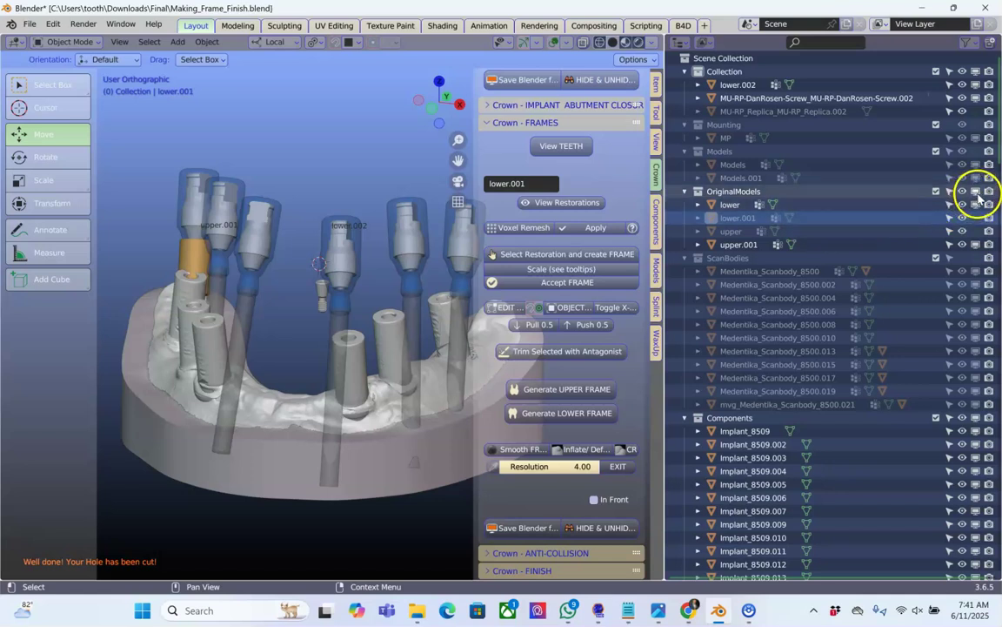
pyautogui.click(388, 342)
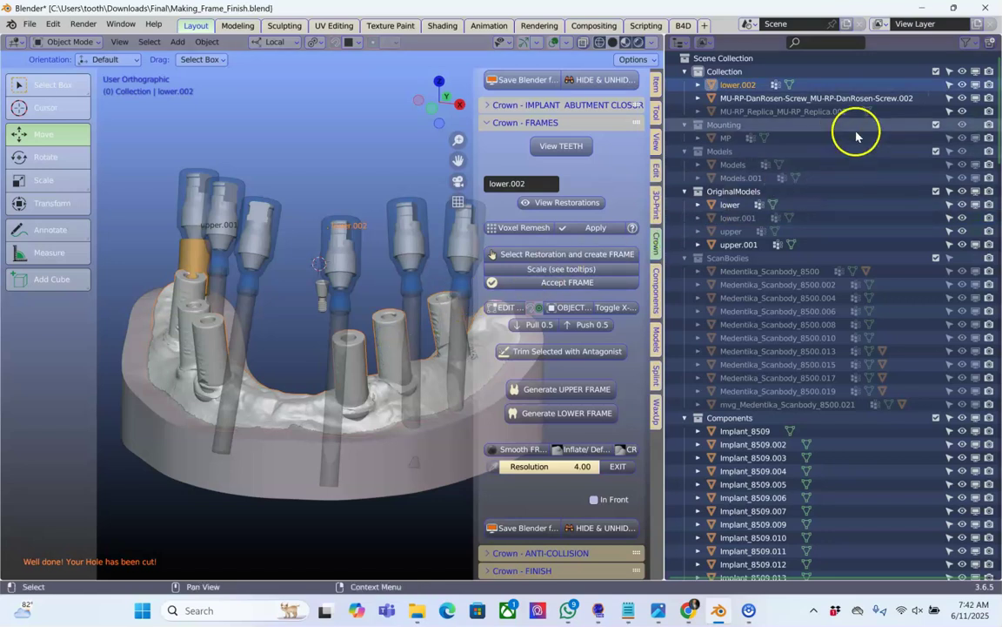
pyautogui.click(973, 86)
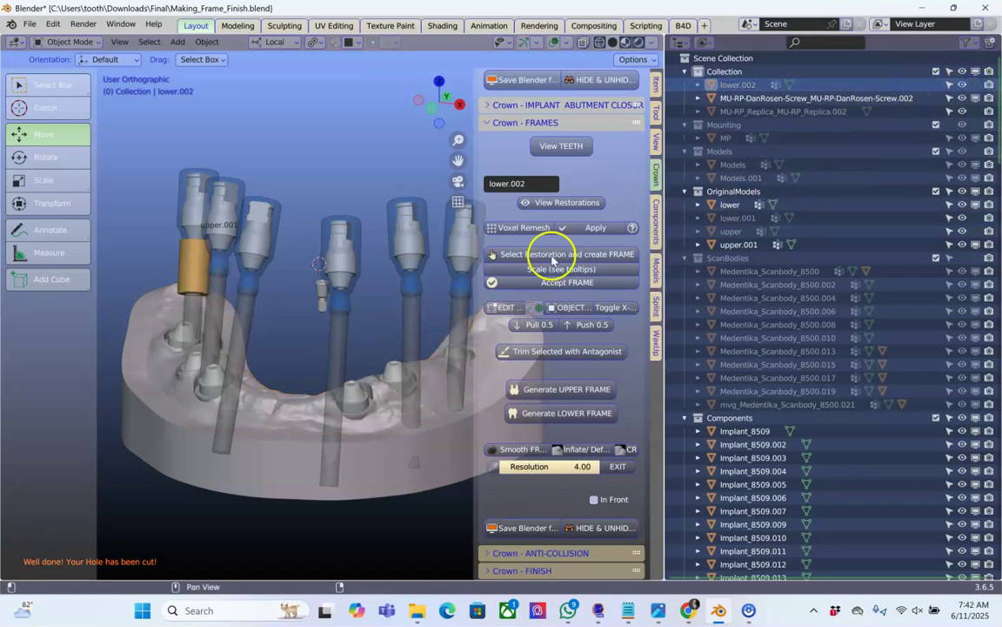
# - Show the Wax-Ups collection with its individual teeth in the viewport
pyautogui.scroll(-5, 846, 420)
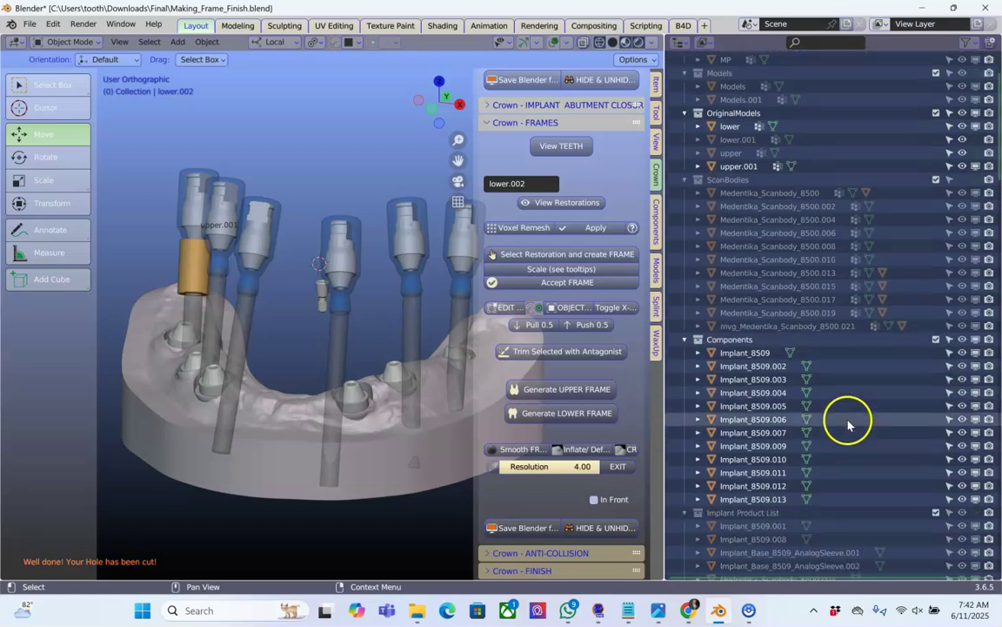
pyautogui.scroll(-10, 870, 426)
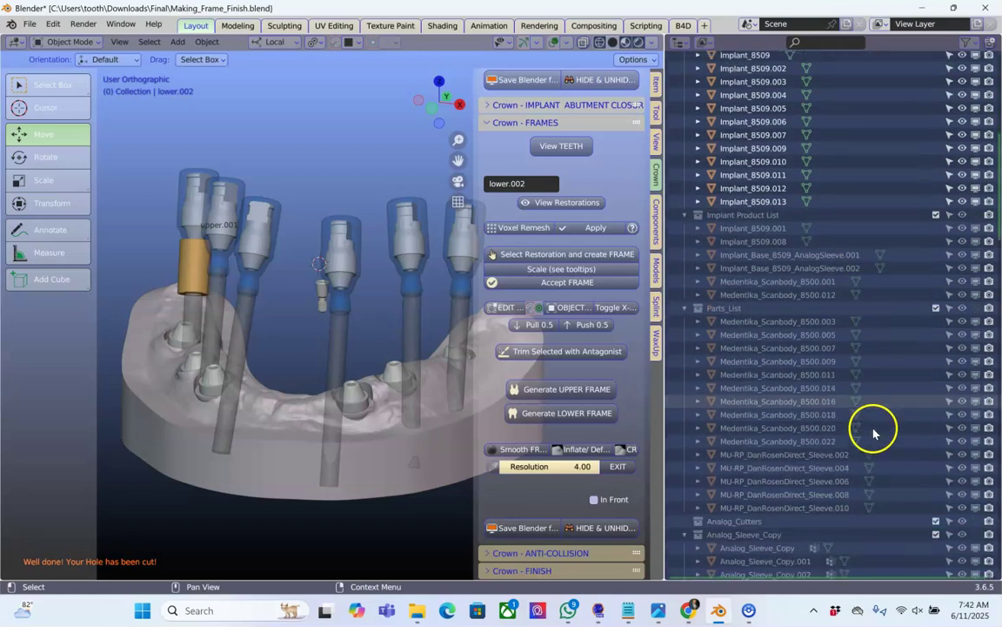
pyautogui.scroll(-15, 873, 453)
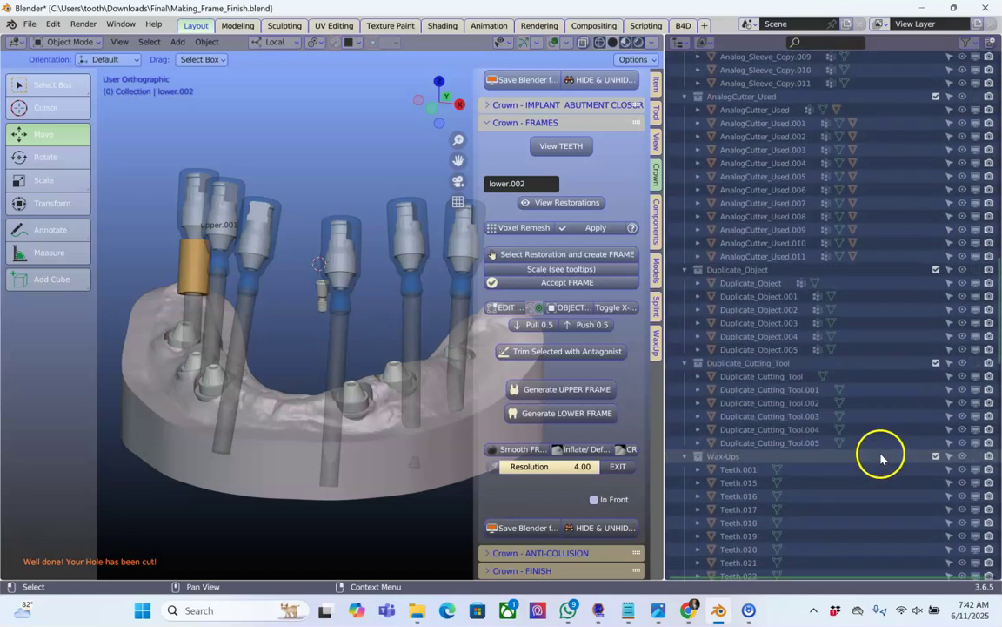
pyautogui.click(977, 457)
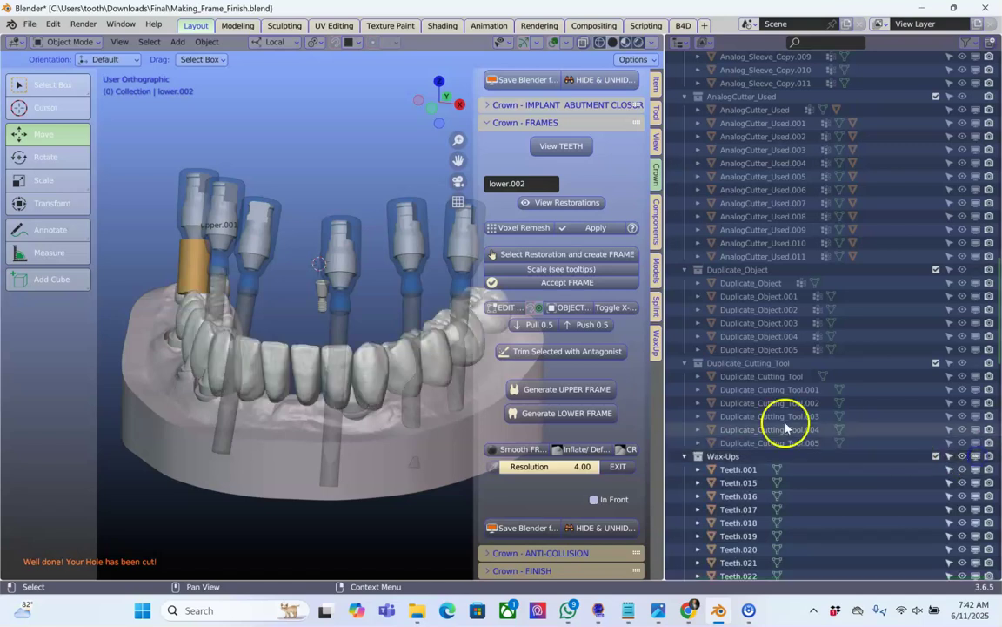
# - Widen the 3D viewport and select every wax-up tooth around the lower arch together
pyautogui.moveTo(664, 315); pyautogui.dragTo(902, 294)
pyautogui.moveTo(544, 448); pyautogui.dragTo(492, 402, button='middle')
pyautogui.click(604, 352)
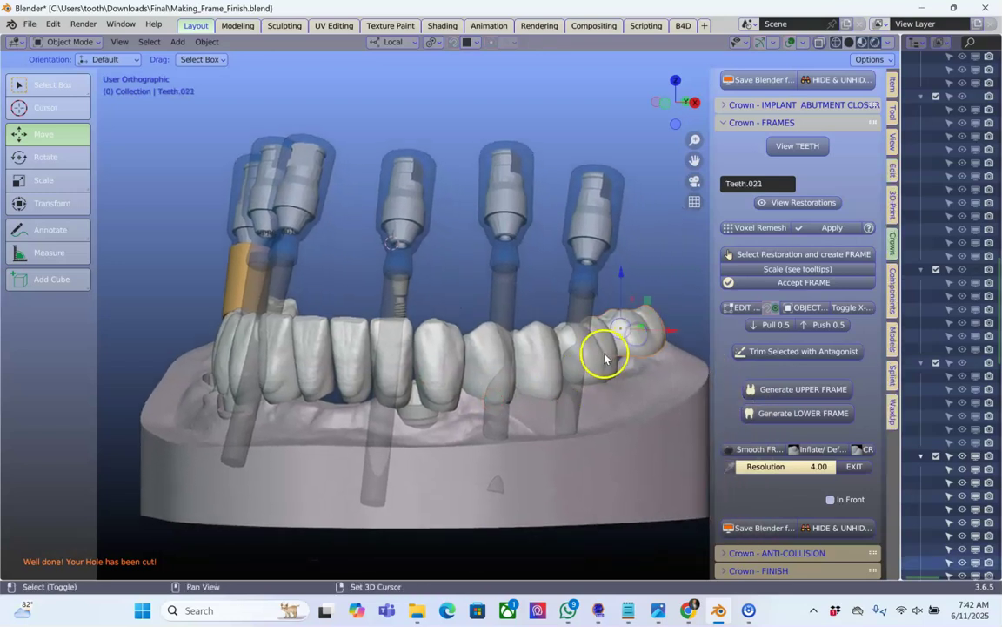
pyautogui.click(411, 340)
pyautogui.keyDown('shift'); pyautogui.click(374, 328); pyautogui.keyUp('shift')
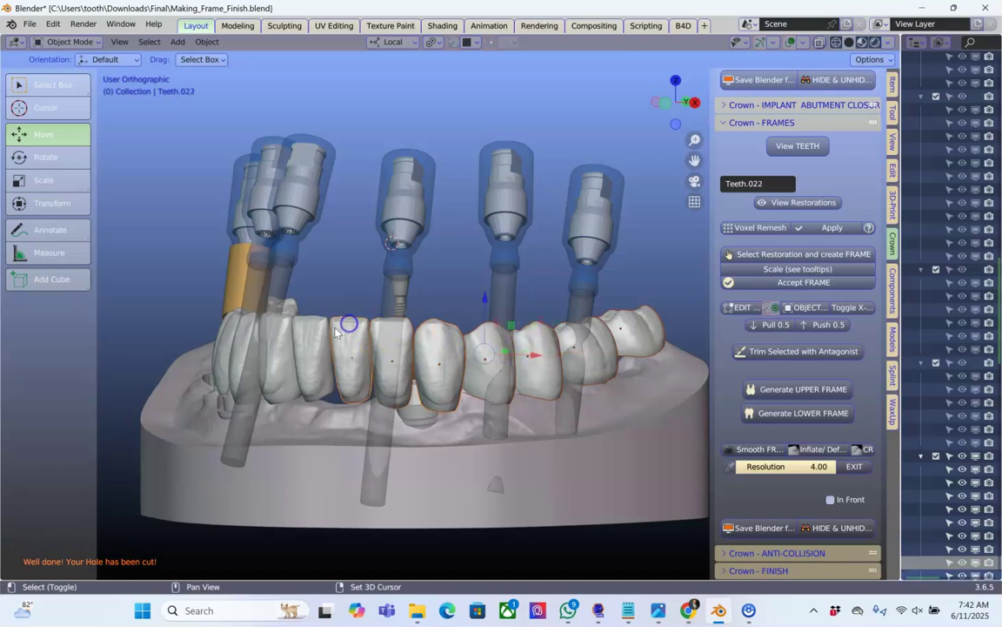
pyautogui.keyDown('shift'); pyautogui.click(306, 339); pyautogui.keyUp('shift')
pyautogui.keyDown('shift'); pyautogui.click(288, 351); pyautogui.keyUp('shift')
pyautogui.moveTo(289, 352); pyautogui.dragTo(365, 355, button='middle')
pyautogui.keyDown('shift'); pyautogui.click(280, 355); pyautogui.keyUp('shift')
pyautogui.keyDown('shift'); pyautogui.click(231, 349); pyautogui.keyUp('shift')
pyautogui.keyDown('shift'); pyautogui.click(192, 347); pyautogui.keyUp('shift')
pyautogui.keyDown('shift'); pyautogui.click(134, 342); pyautogui.keyUp('shift')
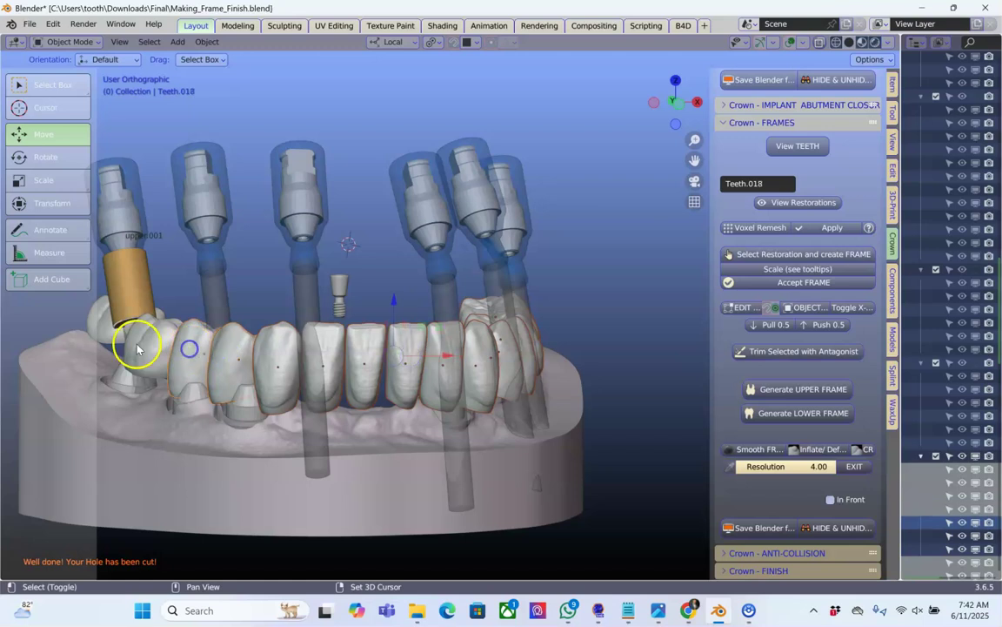
pyautogui.moveTo(186, 342); pyautogui.dragTo(275, 336, button='middle')
pyautogui.keyDown('shift'); pyautogui.click(275, 336); pyautogui.keyUp('shift')
pyautogui.keyDown('shift'); pyautogui.click(207, 320); pyautogui.keyUp('shift')
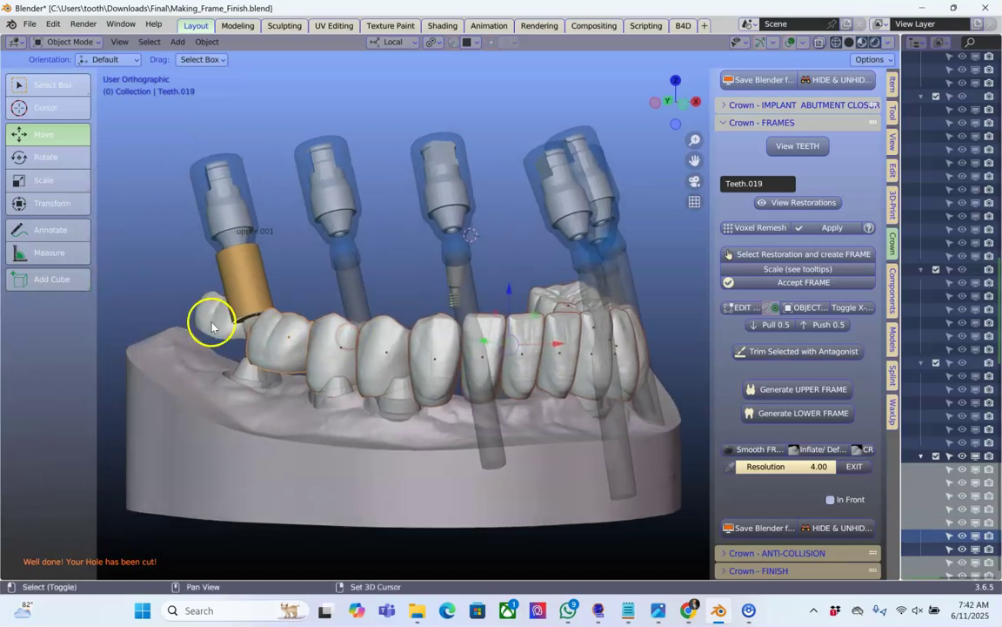
pyautogui.moveTo(321, 396); pyautogui.dragTo(266, 404, button='middle')
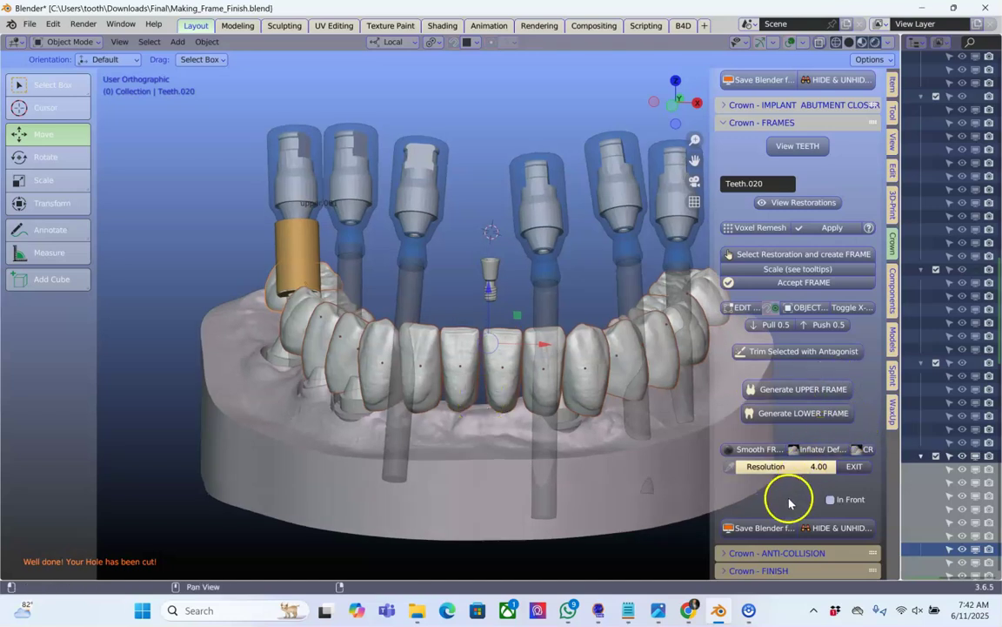
# - Close the meshes of the selected teeth with the WaxUp Pontics function CLOSE Tooth Mesh
pyautogui.click(892, 407)
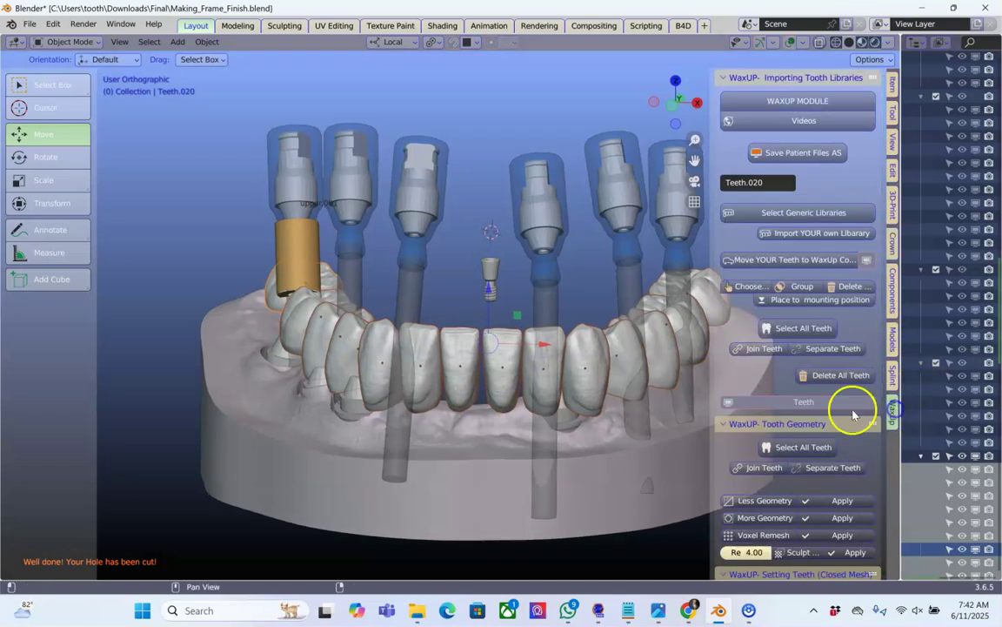
pyautogui.keyDown('ctrl'); pyautogui.click(779, 423); pyautogui.keyUp('ctrl')
pyautogui.scroll(-1, 766, 449)
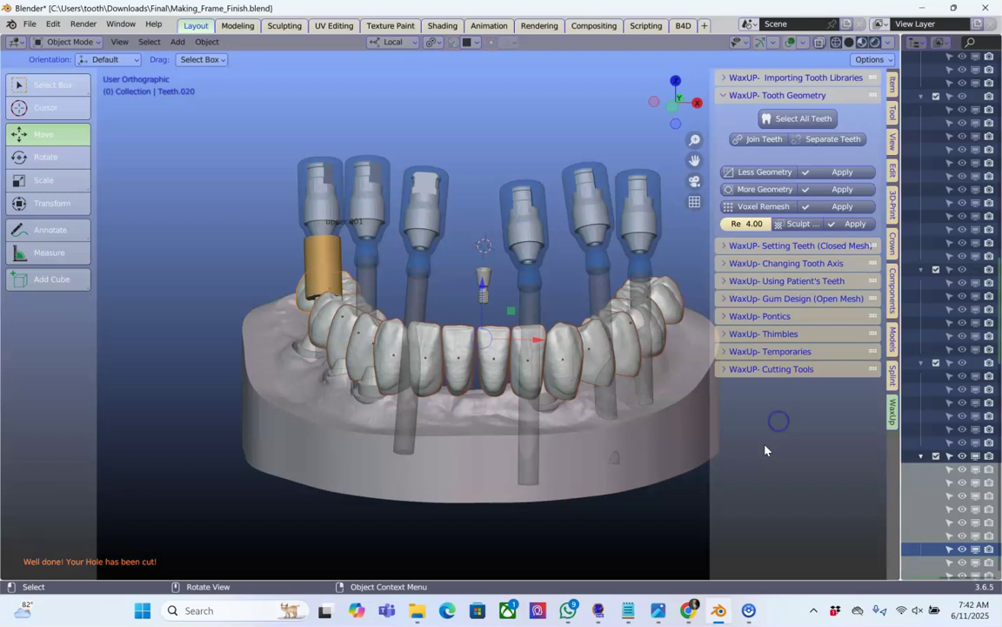
pyautogui.click(757, 316)
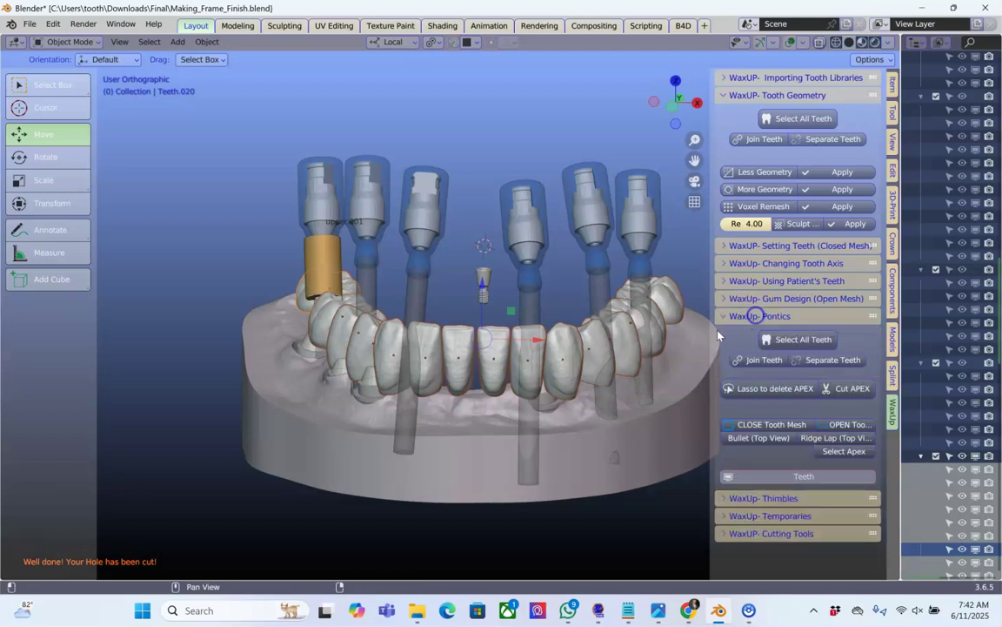
pyautogui.click(773, 426)
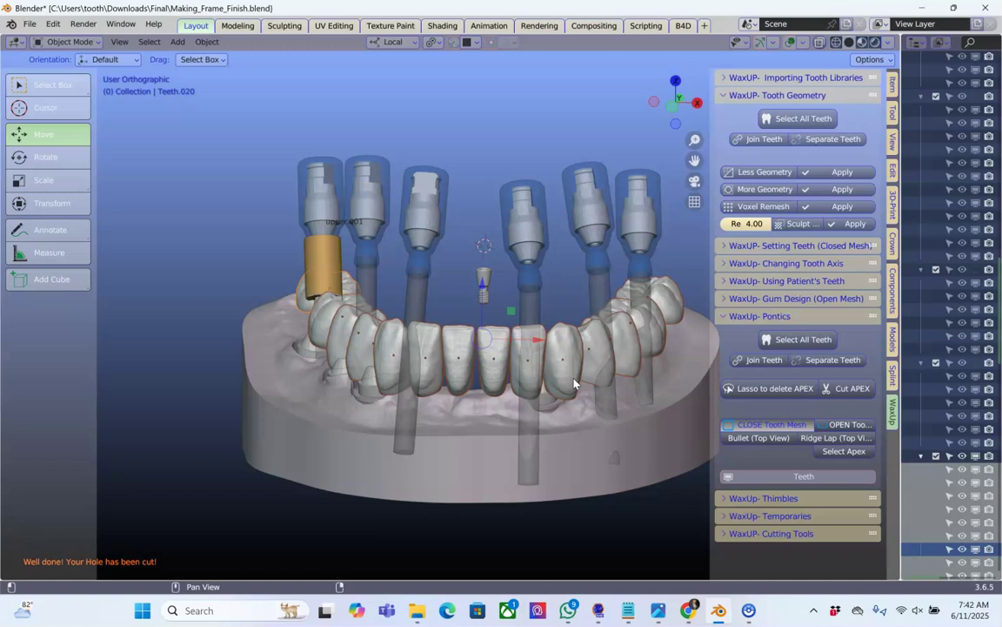
pyautogui.click(528, 400)
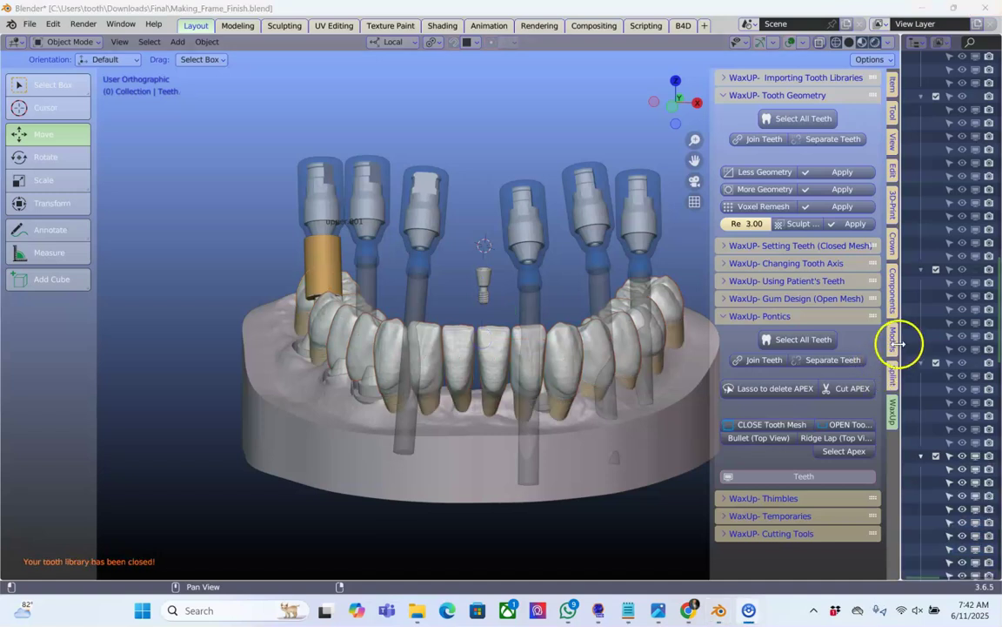
# - Widen the object list and hide the Tube and Screw_Holes collections
pyautogui.moveTo(899, 343); pyautogui.dragTo(792, 344)
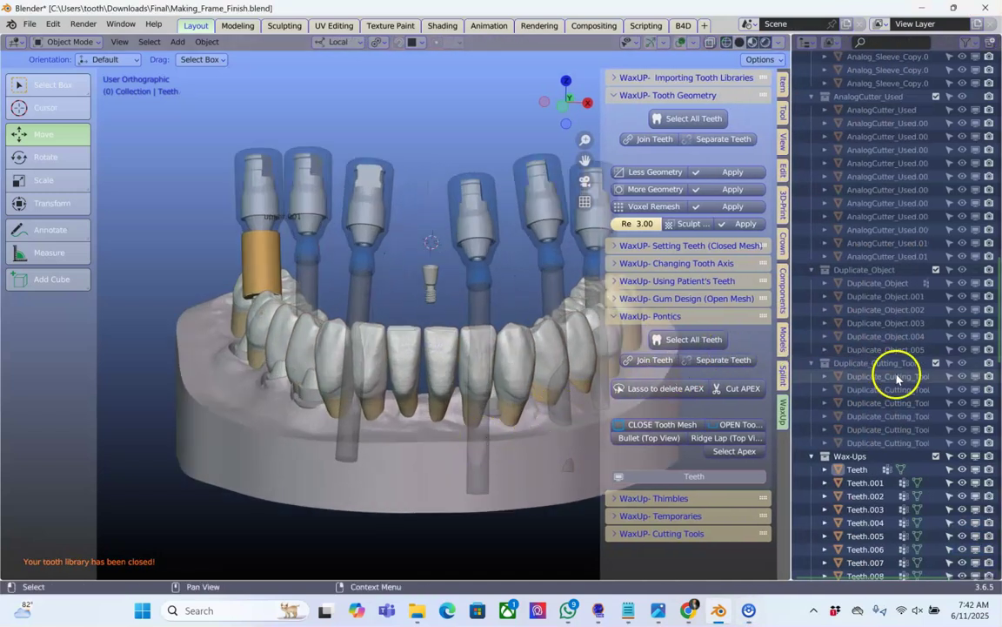
pyautogui.scroll(-3, 895, 369)
pyautogui.scroll(-4, 844, 396)
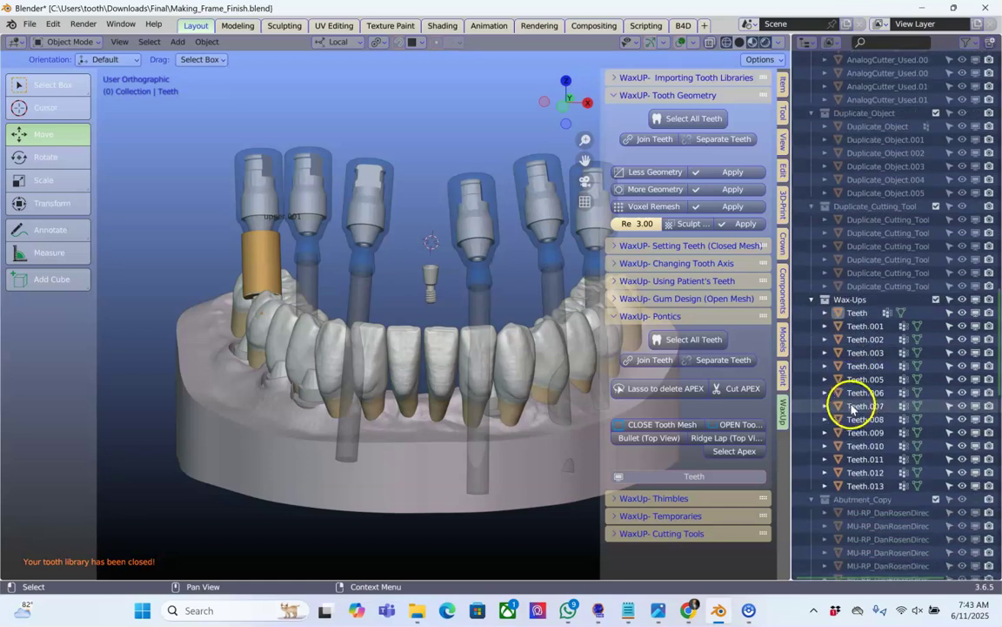
pyautogui.scroll(-14, 870, 414)
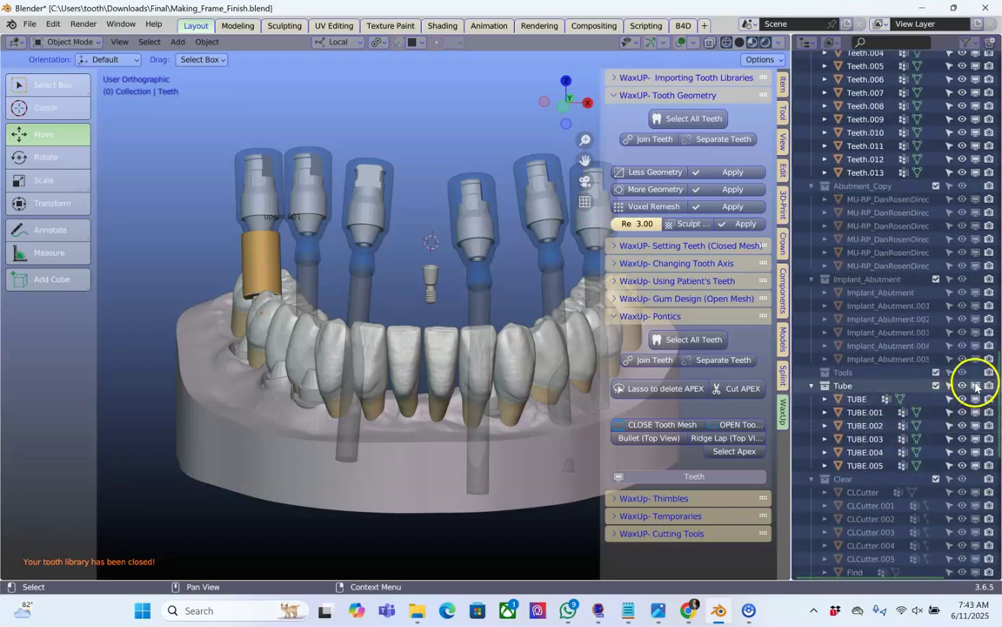
pyautogui.click(975, 386)
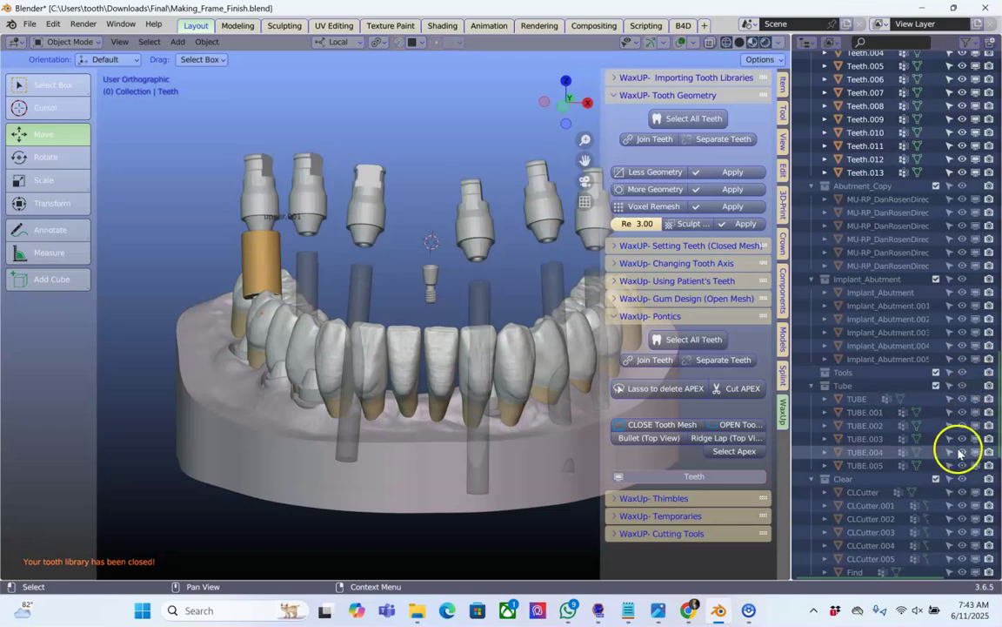
pyautogui.scroll(-5, 957, 461)
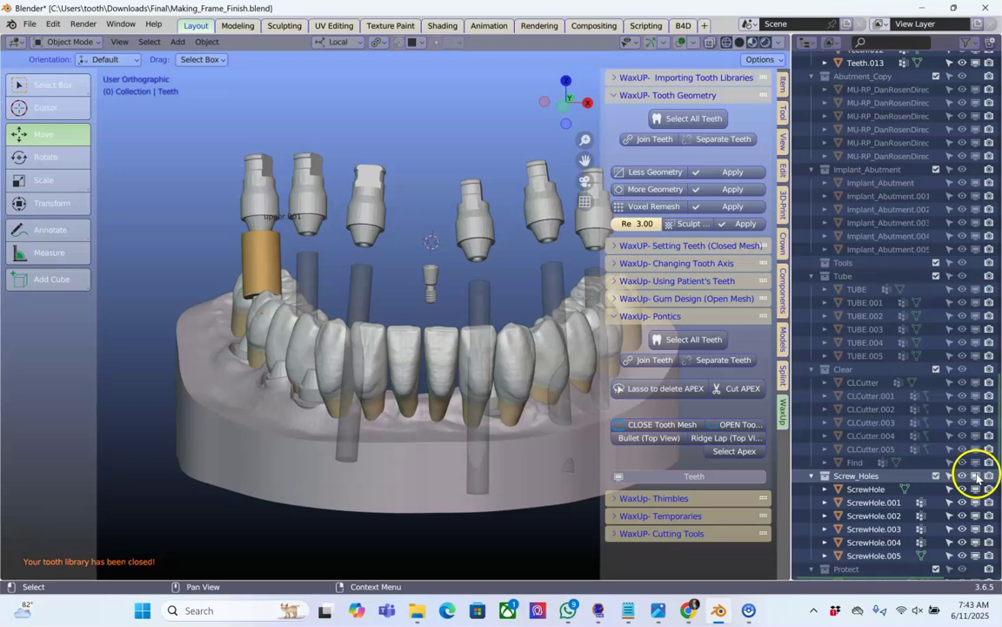
pyautogui.click(976, 476)
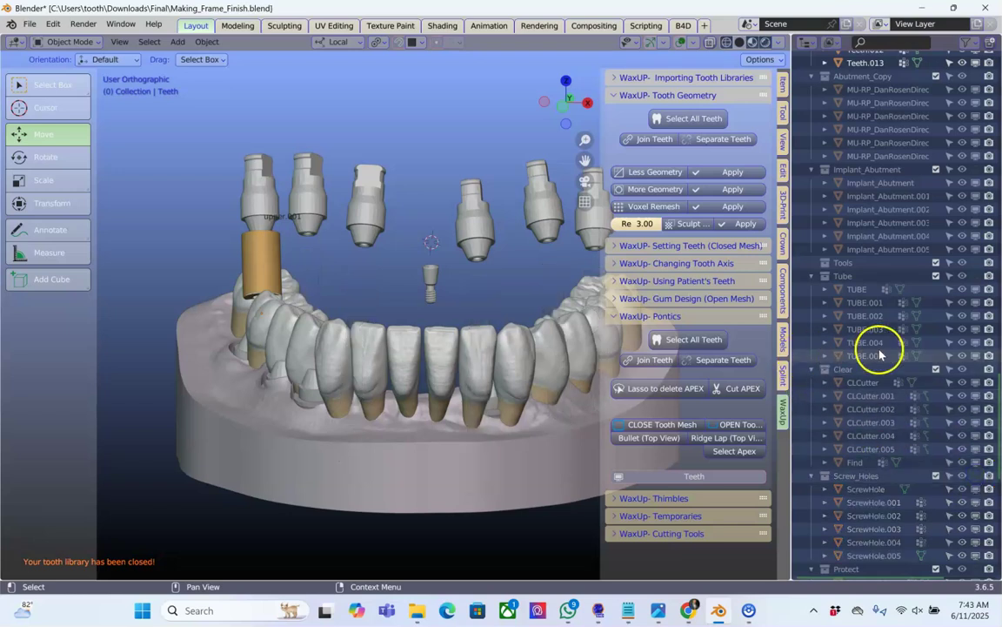
# - Hide the Components collection containing the implant parts and widen the 3D viewport
pyautogui.click(543, 190)
pyautogui.scroll(15, 892, 296)
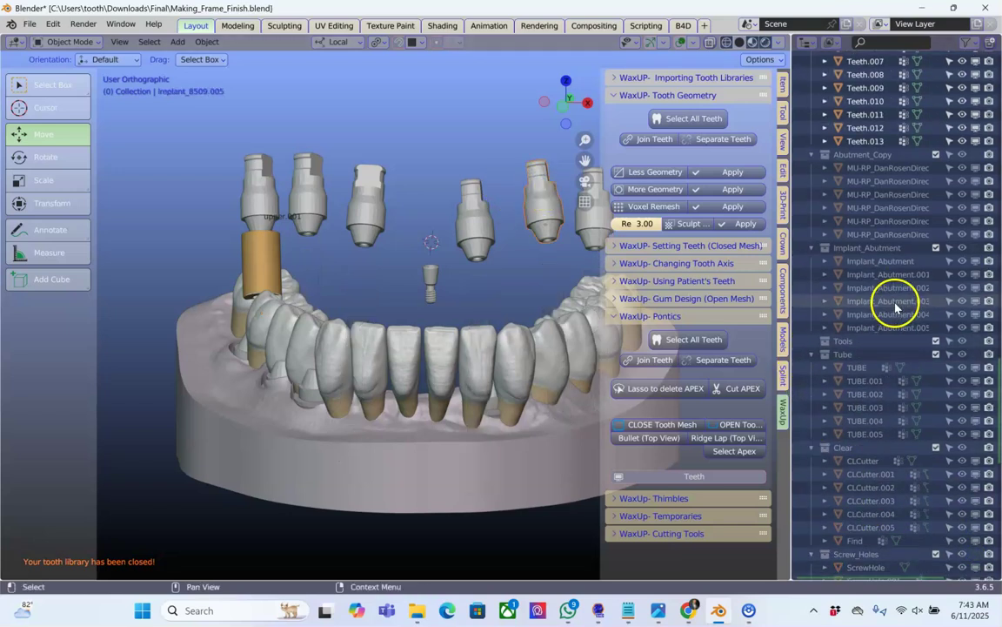
pyautogui.scroll(10, 892, 301)
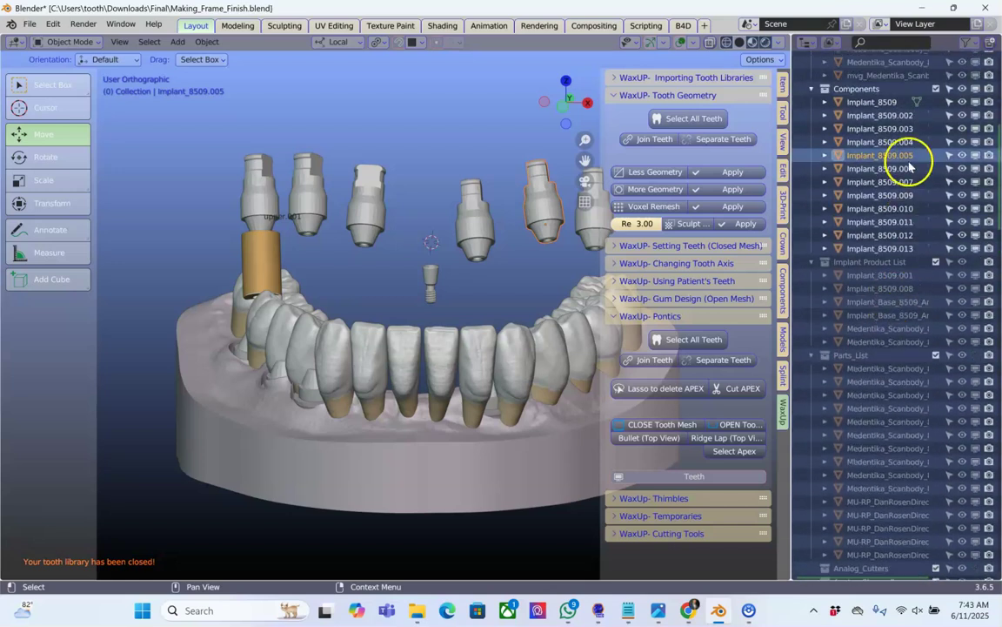
pyautogui.click(975, 88)
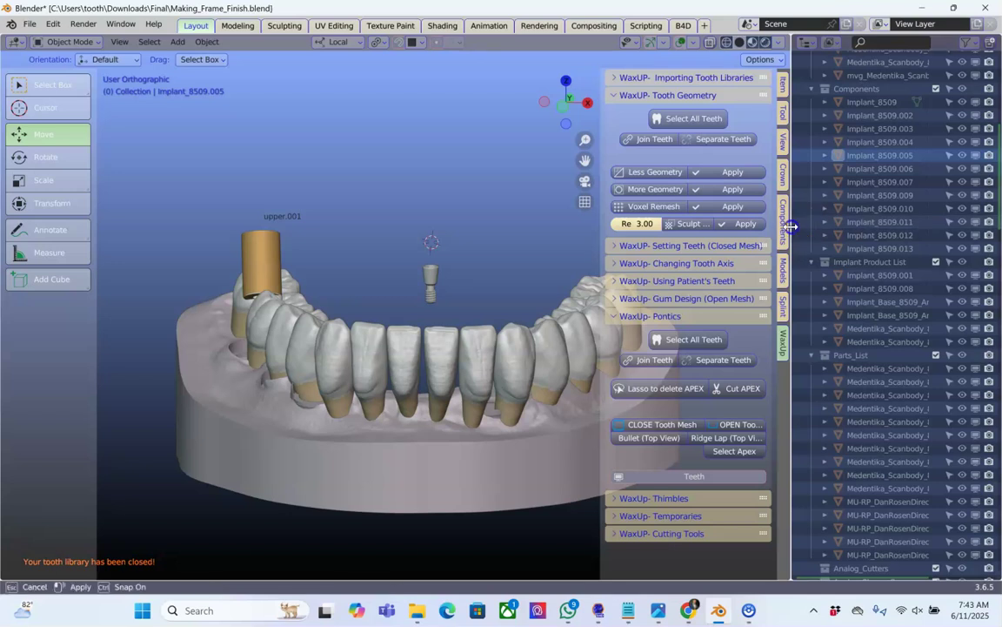
pyautogui.moveTo(794, 226); pyautogui.dragTo(894, 228)
# - Select all the wax-up teeth around the lower arch together, ending with the rear molar beside the cylinder
pyautogui.click(559, 358)
pyautogui.moveTo(560, 358); pyautogui.dragTo(402, 352, button='middle')
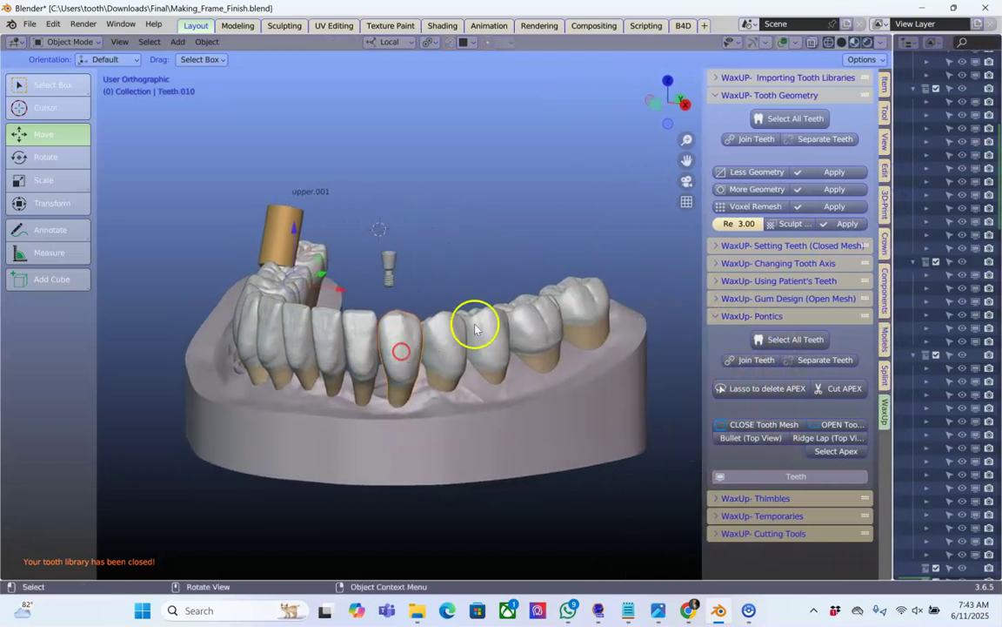
pyautogui.click(571, 290)
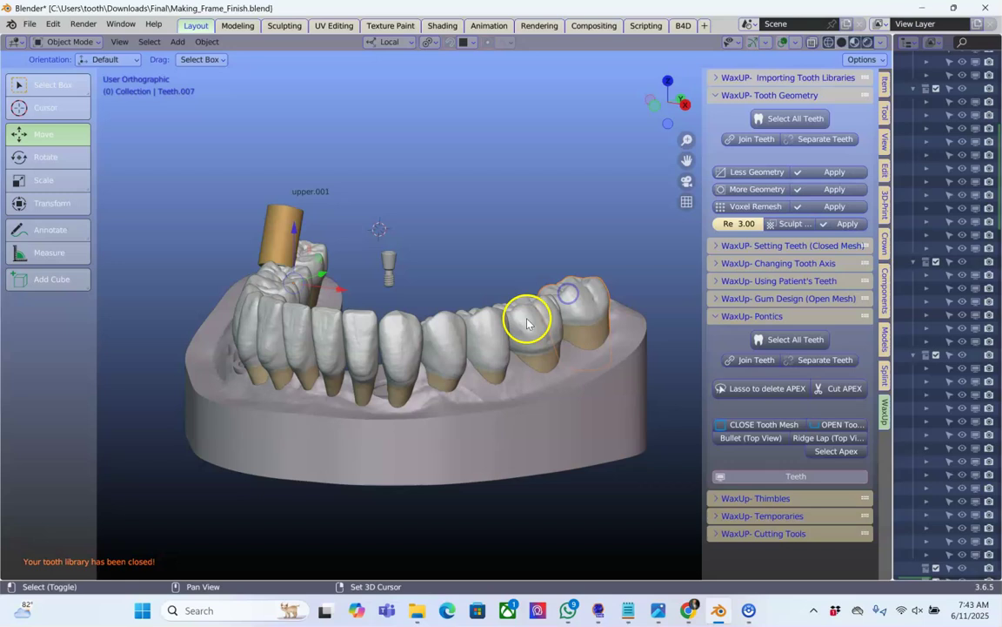
pyautogui.keyDown('shift'); pyautogui.click(406, 340); pyautogui.keyUp('shift')
pyautogui.keyDown('shift'); pyautogui.click(357, 329); pyautogui.keyUp('shift')
pyautogui.keyDown('shift'); pyautogui.click(302, 321); pyautogui.keyUp('shift')
pyautogui.moveTo(302, 320); pyautogui.dragTo(344, 326, button='middle')
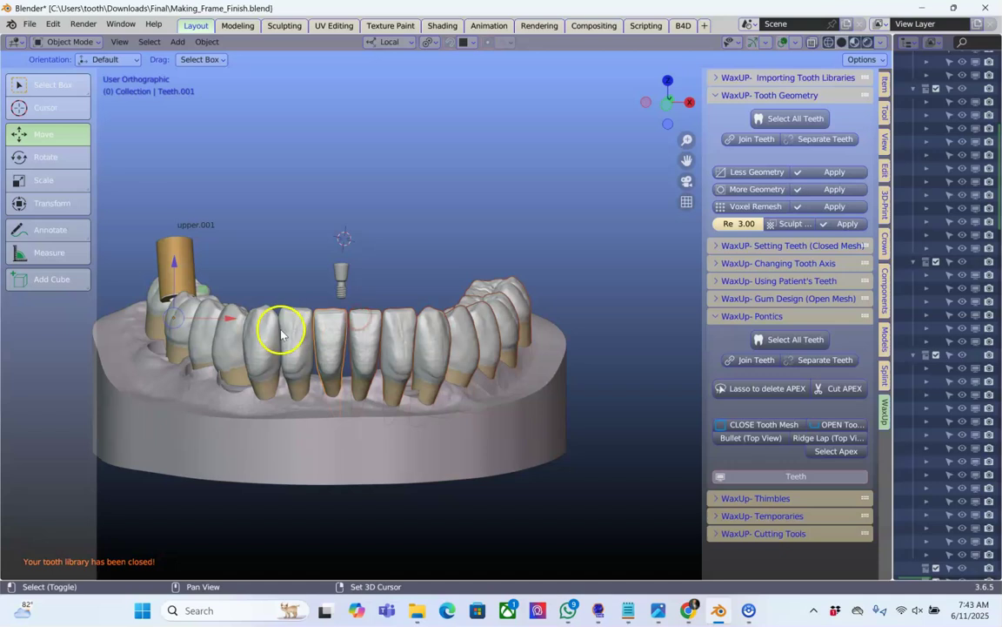
pyautogui.keyDown('shift'); pyautogui.click(229, 337); pyautogui.keyUp('shift')
pyautogui.moveTo(227, 335); pyautogui.dragTo(352, 330, button='middle')
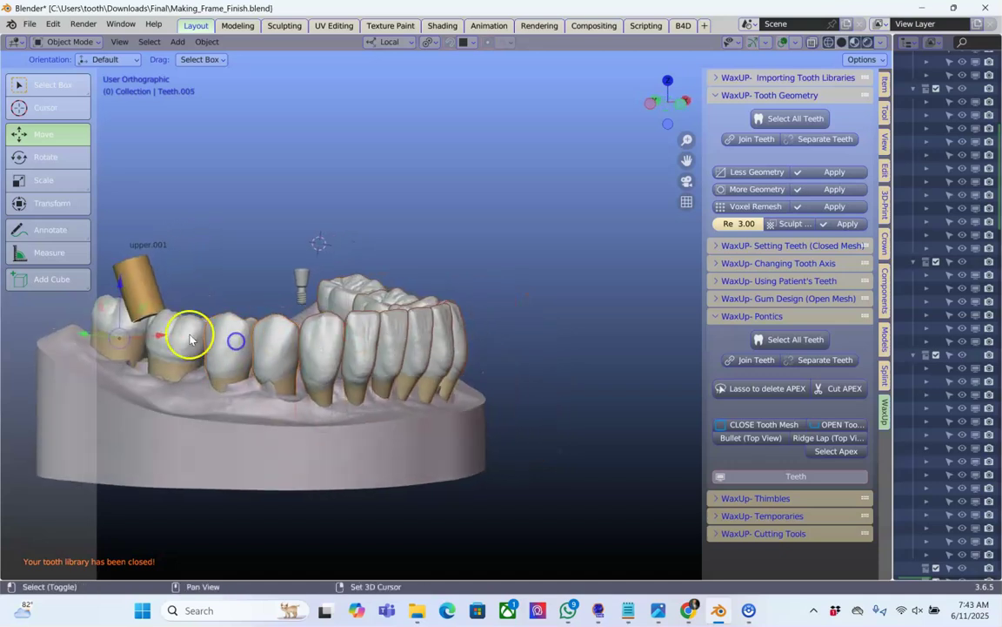
pyautogui.keyDown('shift'); pyautogui.moveTo(147, 336); pyautogui.dragTo(342, 336, button='middle'); pyautogui.keyUp('shift')
pyautogui.keyDown('shift'); pyautogui.click(298, 315); pyautogui.keyUp('shift')
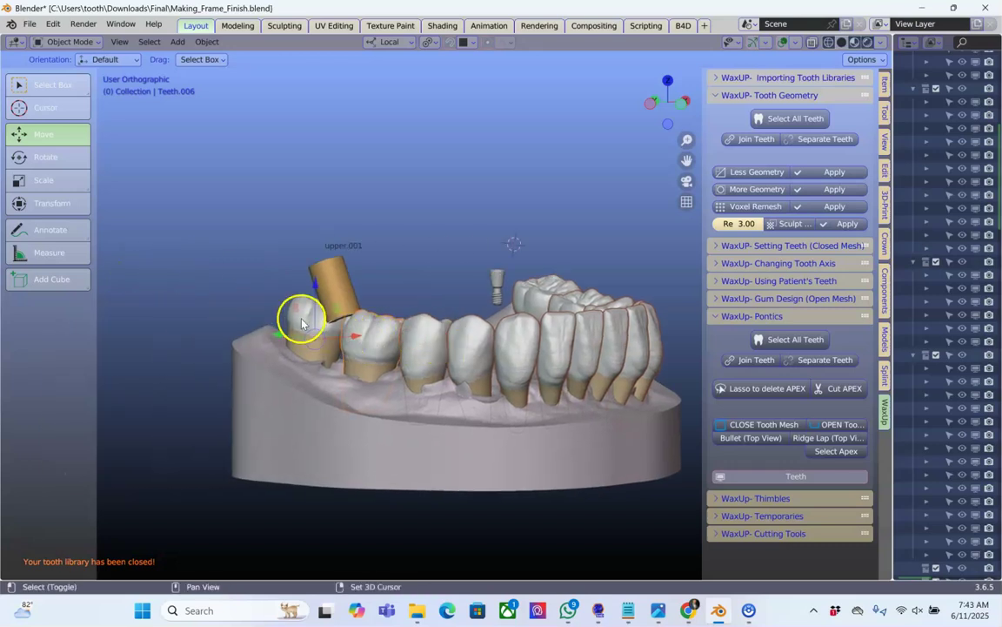
pyautogui.scroll(1, 302, 323)
pyautogui.scroll(-1, 533, 303)
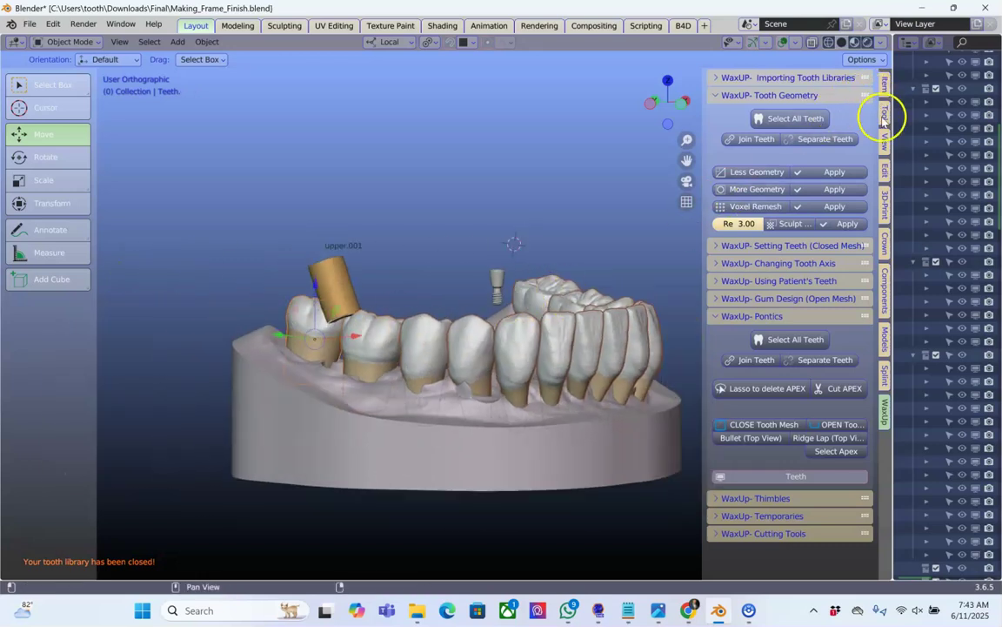
# - Unite the selected teeth into one mesh with the Bool Tool's Auto Boolean Union
pyautogui.click(884, 165)
pyautogui.click(741, 78)
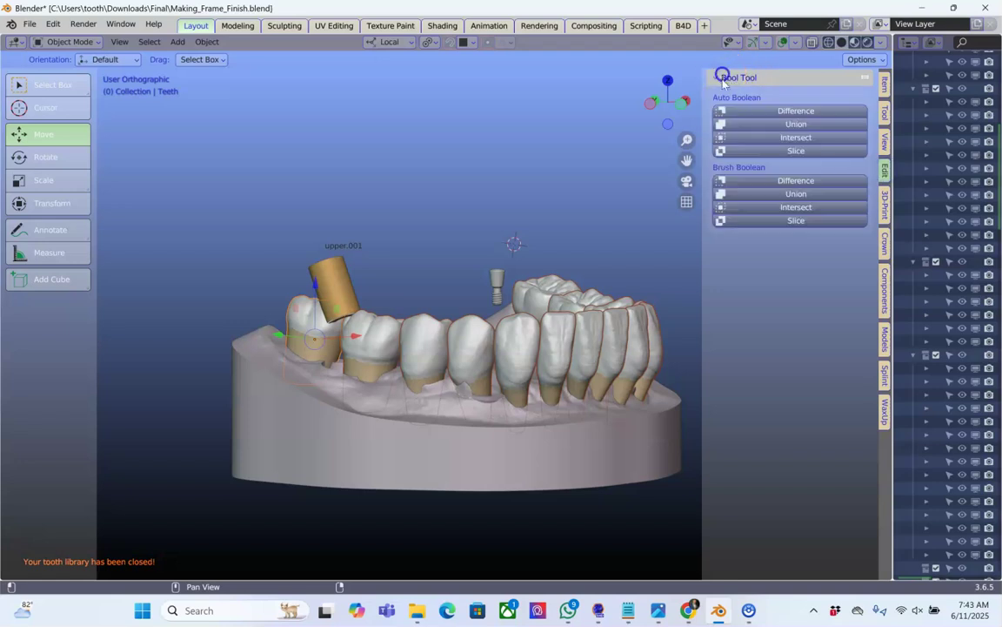
pyautogui.click(809, 124)
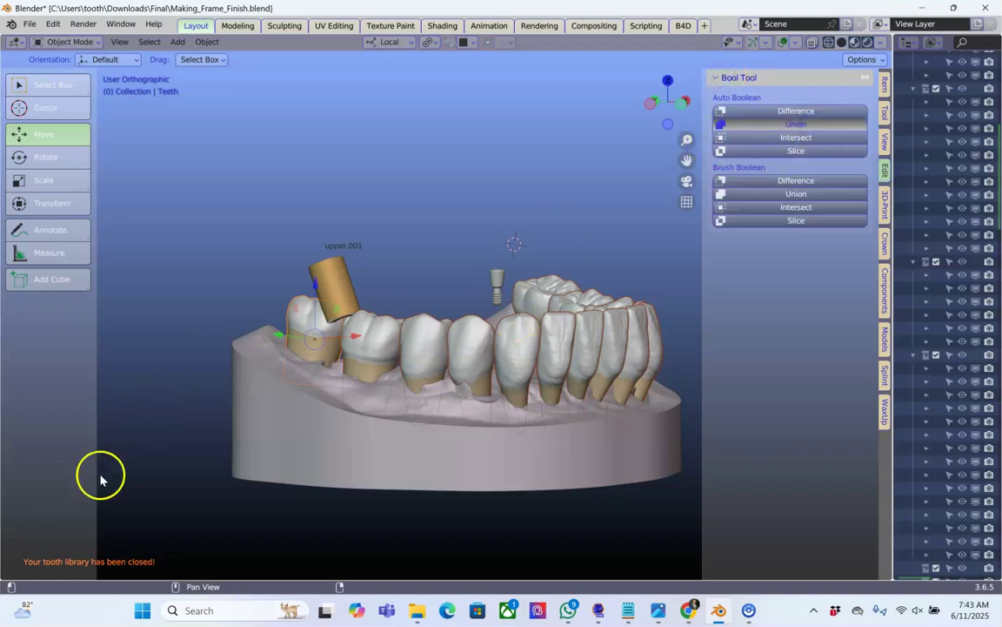
# - Inspect the united teeth from above and hide them to expose the lower model's ridge
pyautogui.moveTo(627, 302); pyautogui.dragTo(537, 443, button='middle')
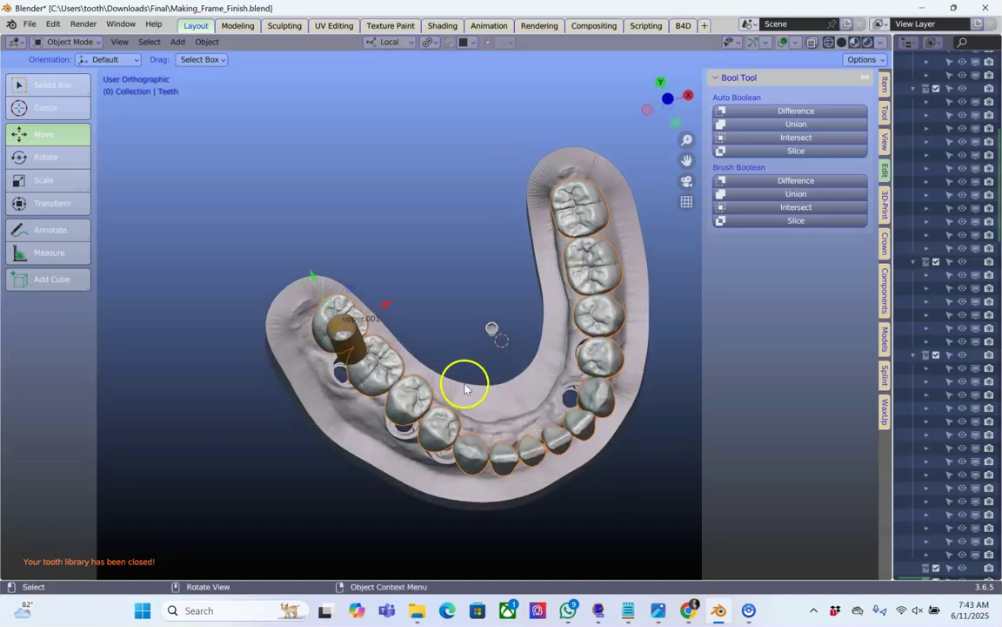
pyautogui.scroll(2, 489, 424)
pyautogui.moveTo(442, 458); pyautogui.dragTo(399, 453, button='middle')
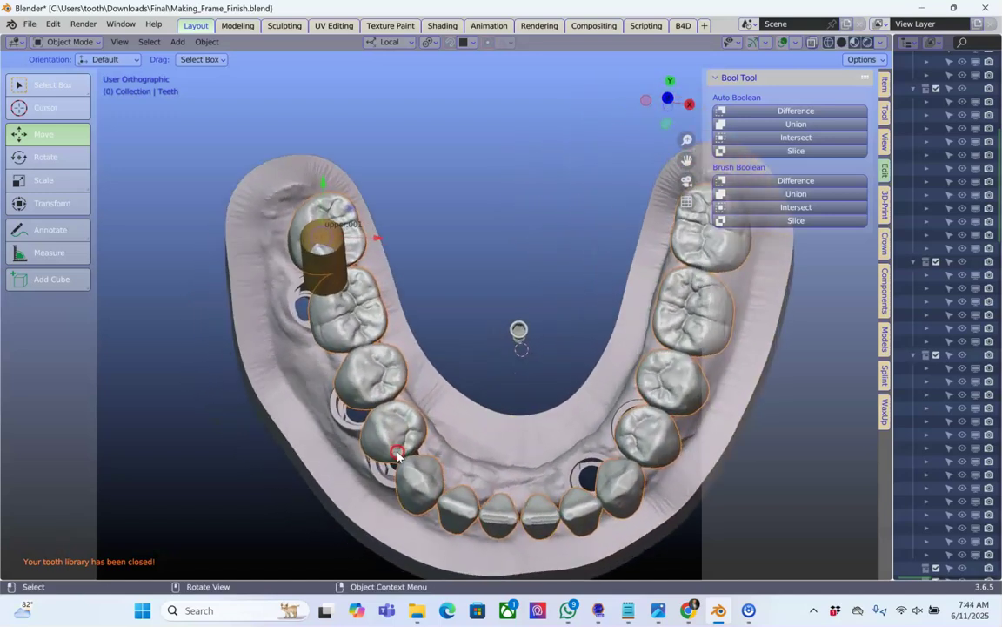
pyautogui.keyDown('shift'); pyautogui.moveTo(474, 444); pyautogui.dragTo(418, 424, button='middle'); pyautogui.keyUp('shift')
pyautogui.click(583, 421)
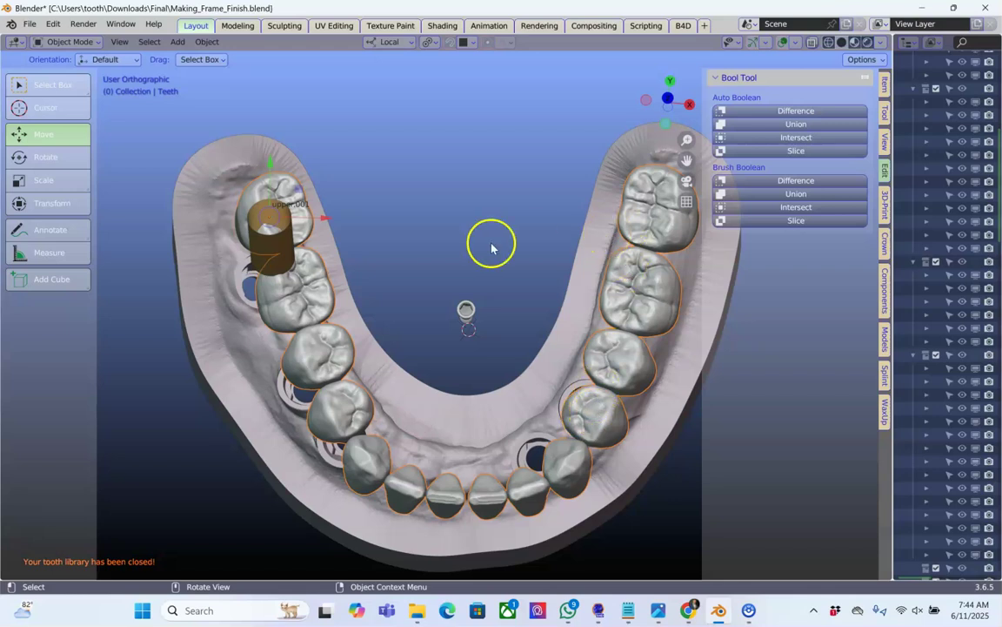
pyautogui.press('h')
# - Start a Splint Draw Tubes object at the rear of the lower model's ridge and shrink-wrap it to the lower model
pyautogui.click(244, 198)
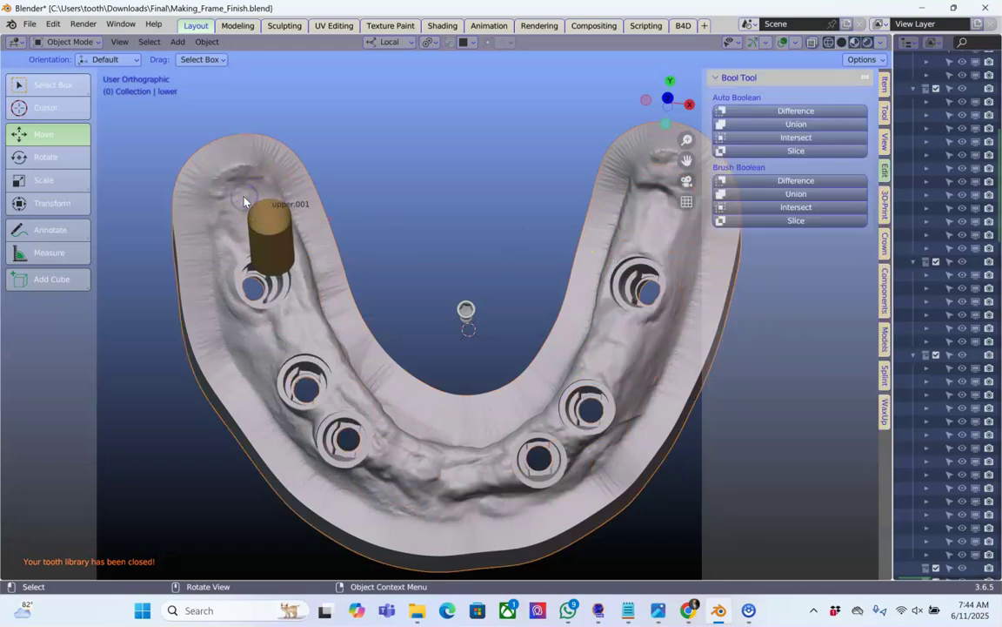
pyautogui.click(885, 377)
pyautogui.scroll(-5, 768, 391)
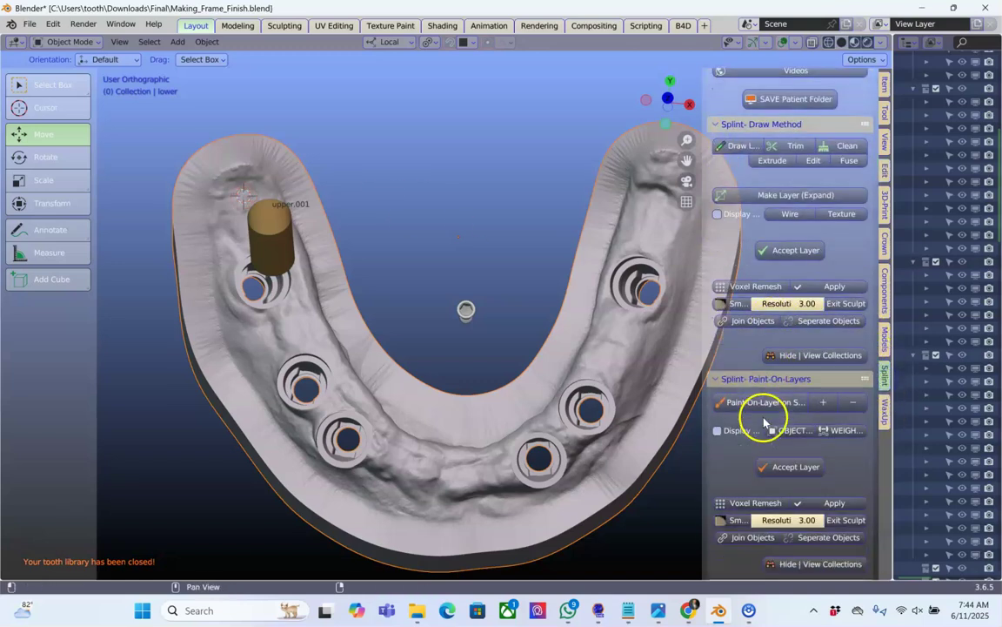
pyautogui.scroll(-10, 762, 426)
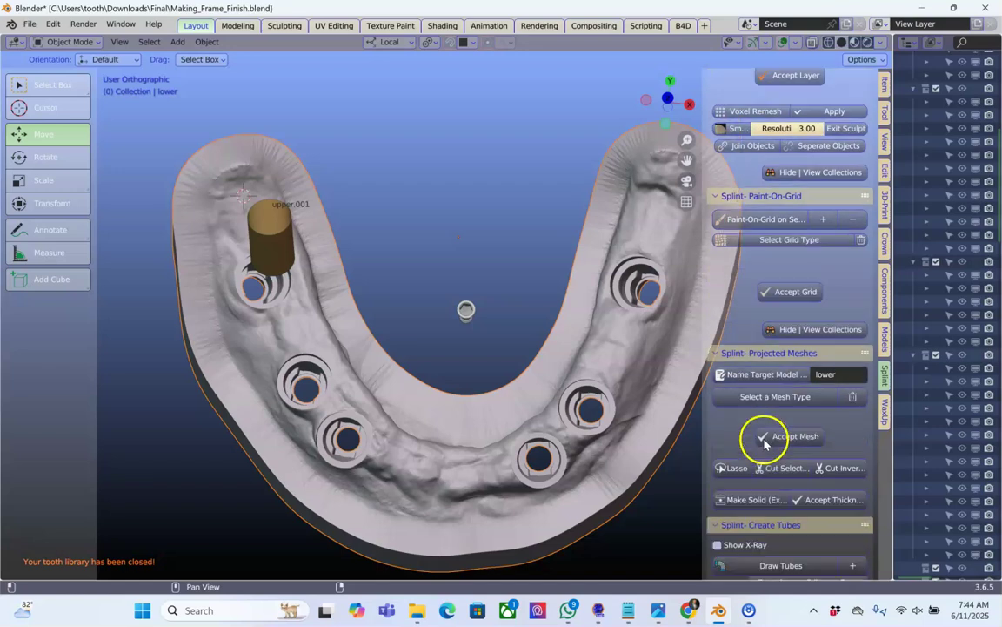
pyautogui.scroll(-3, 765, 445)
pyautogui.click(786, 411)
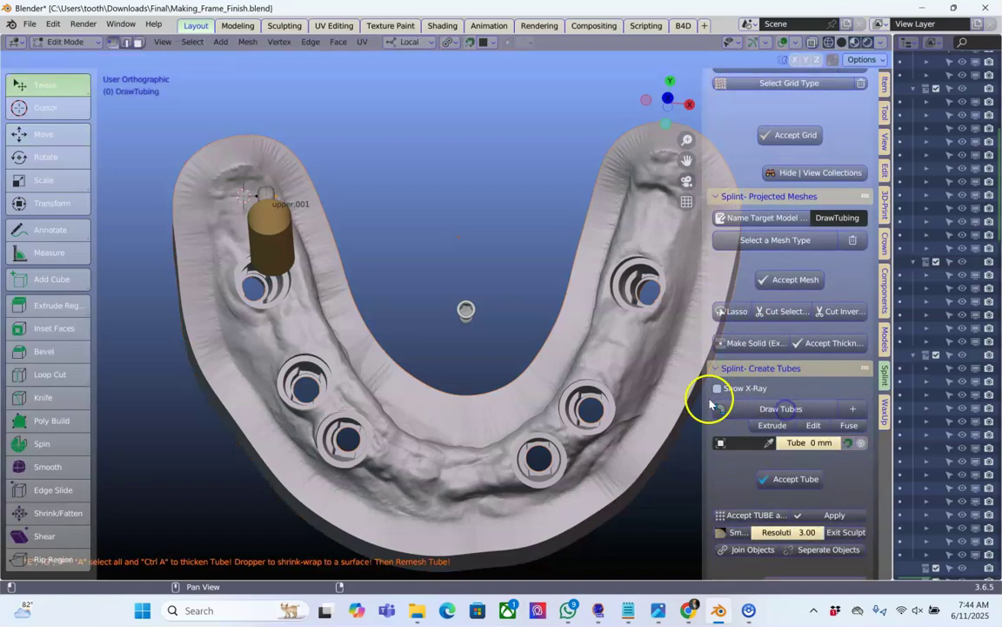
pyautogui.moveTo(279, 195); pyautogui.dragTo(244, 219)
pyautogui.click(483, 410)
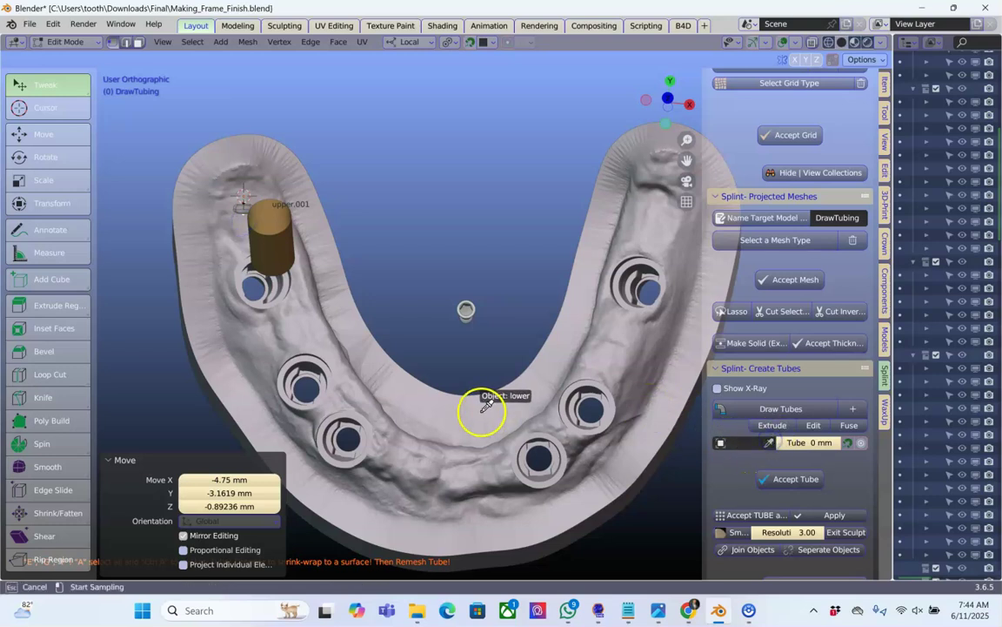
# - Thicken the tube by a skin scale of 2.848 and move its end point toward the nearest implant hole
pyautogui.press('s')
pyautogui.click(250, 229)
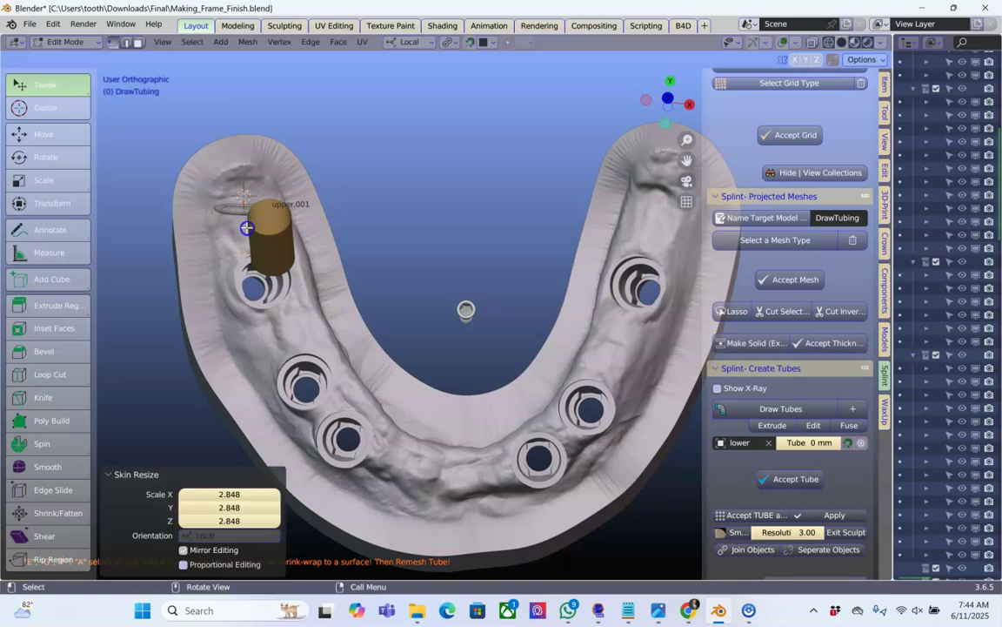
pyautogui.click(246, 226)
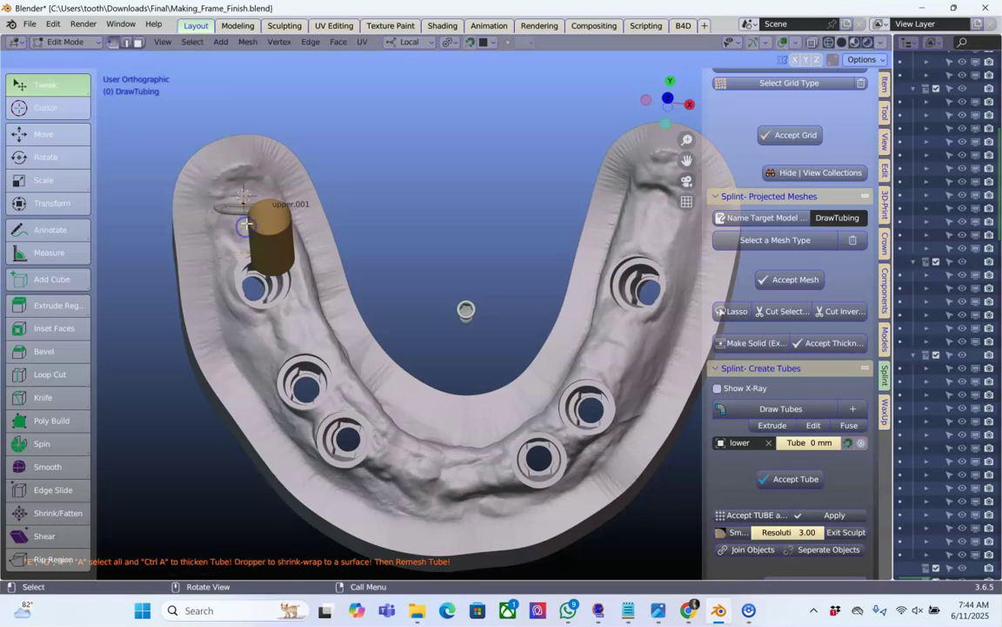
pyautogui.press('KP_8')
pyautogui.press('g')
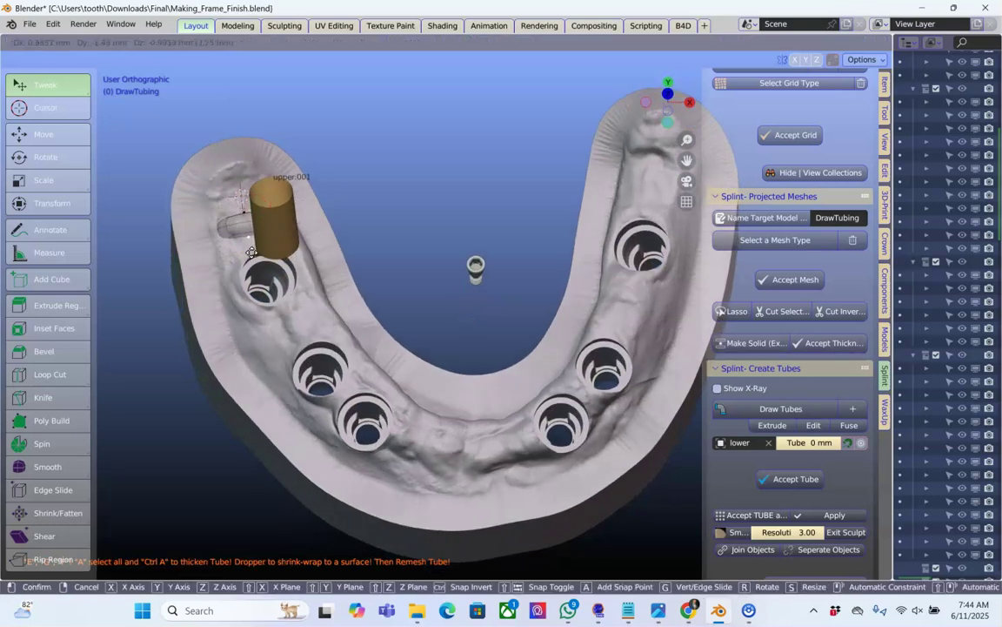
pyautogui.click(255, 259)
# - Extrude the tube along the ridge over all implant holes to the opposite end, and move its starting point farther back
pyautogui.press('e')
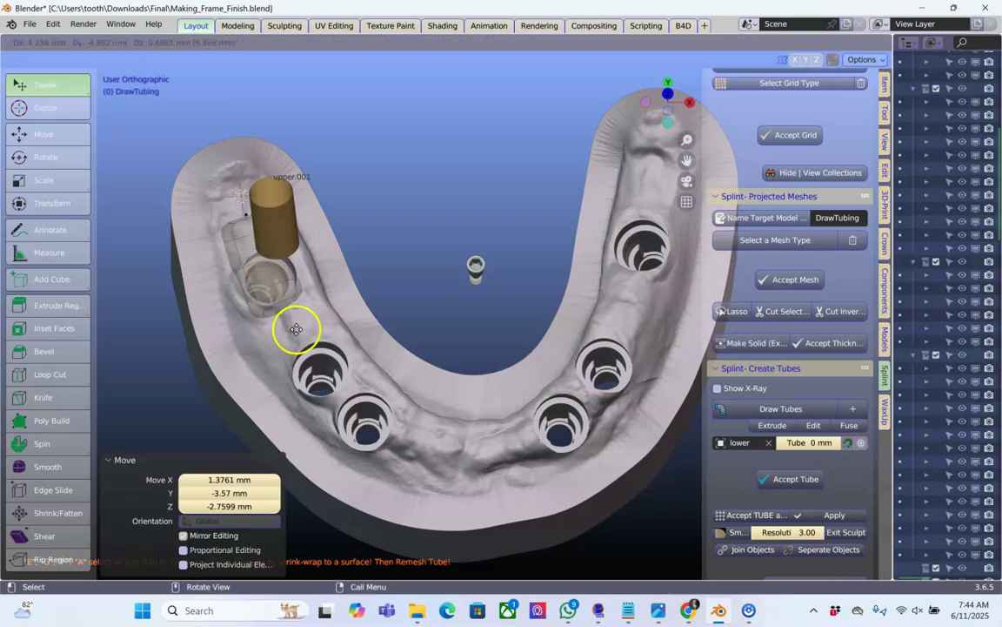
pyautogui.click(297, 331)
pyautogui.press('e')
pyautogui.click(307, 348)
pyautogui.press('e')
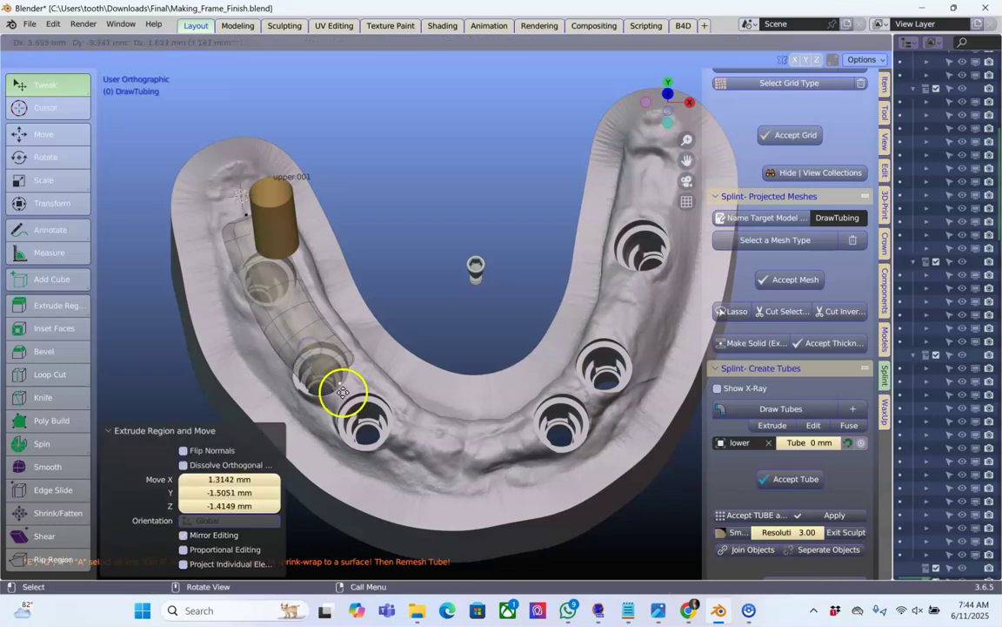
pyautogui.click(345, 402)
pyautogui.press('e')
pyautogui.click(402, 447)
pyautogui.press('e')
pyautogui.click(440, 456)
pyautogui.press('e')
pyautogui.click(530, 441)
pyautogui.press('e')
pyautogui.click(581, 403)
pyautogui.click(592, 393)
pyautogui.press('e')
pyautogui.click(626, 321)
pyautogui.press('e')
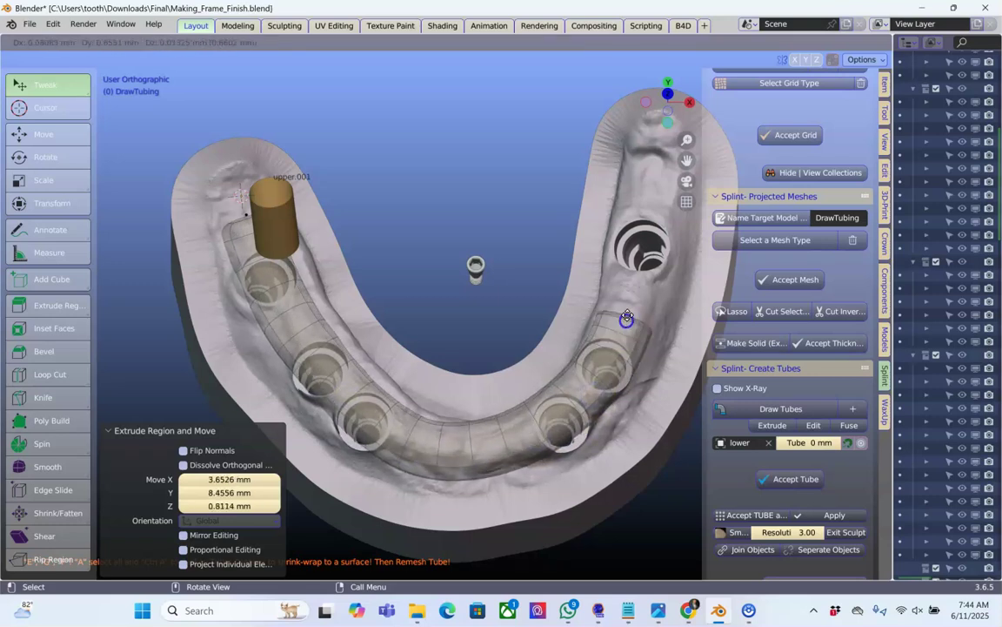
pyautogui.click(644, 226)
pyautogui.press('e')
pyautogui.click(651, 178)
pyautogui.press('e')
pyautogui.click(658, 140)
pyautogui.press('g')
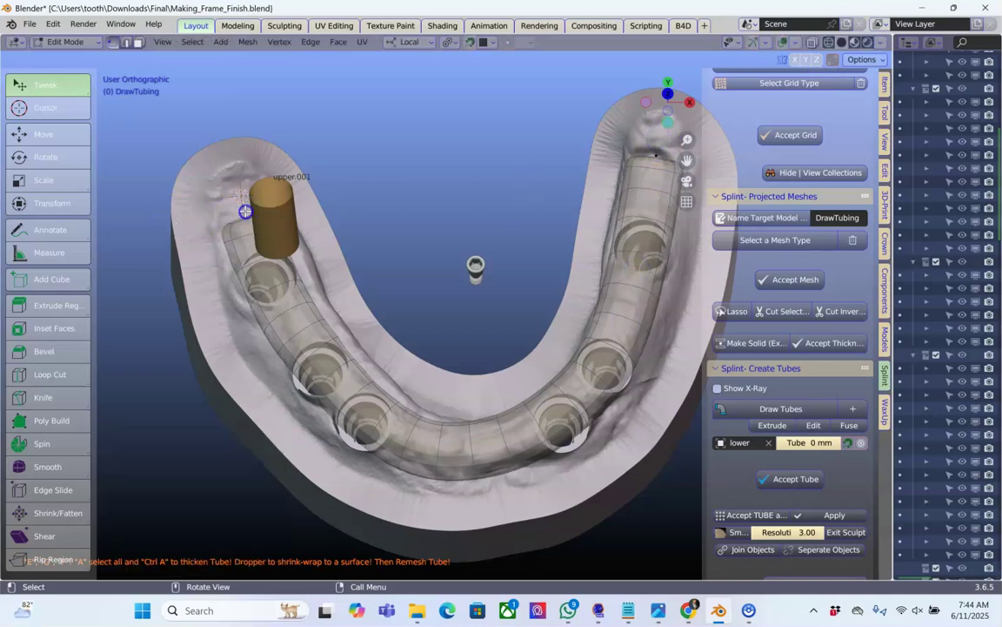
pyautogui.click(232, 176)
# - Set the tube's surface offset to 1.5 mm and thicken it by a skin scale of 1.158
pyautogui.moveTo(540, 284); pyautogui.dragTo(528, 211, button='middle')
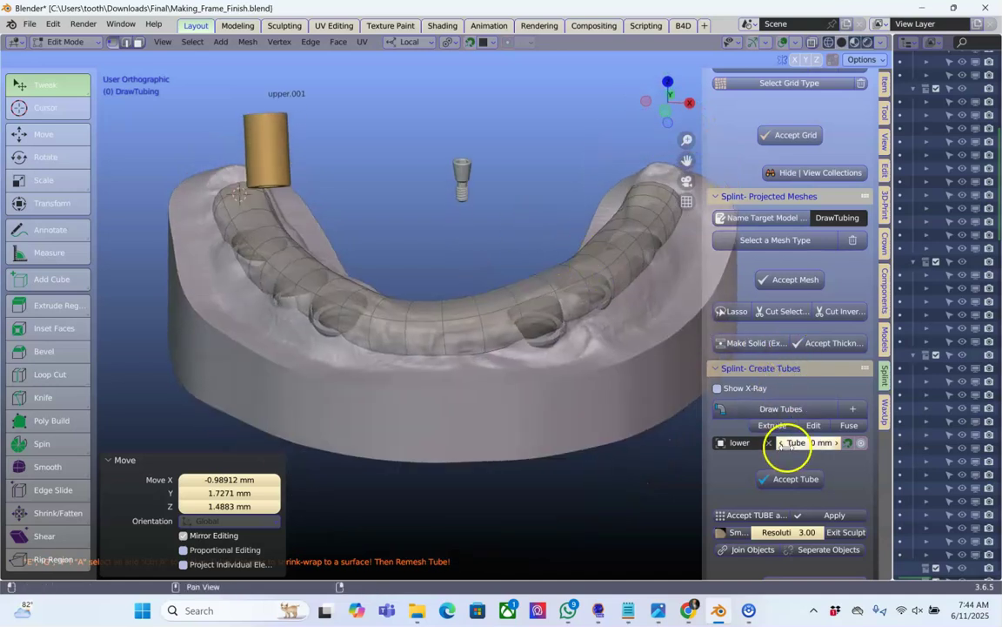
pyautogui.moveTo(573, 296); pyautogui.dragTo(604, 291)
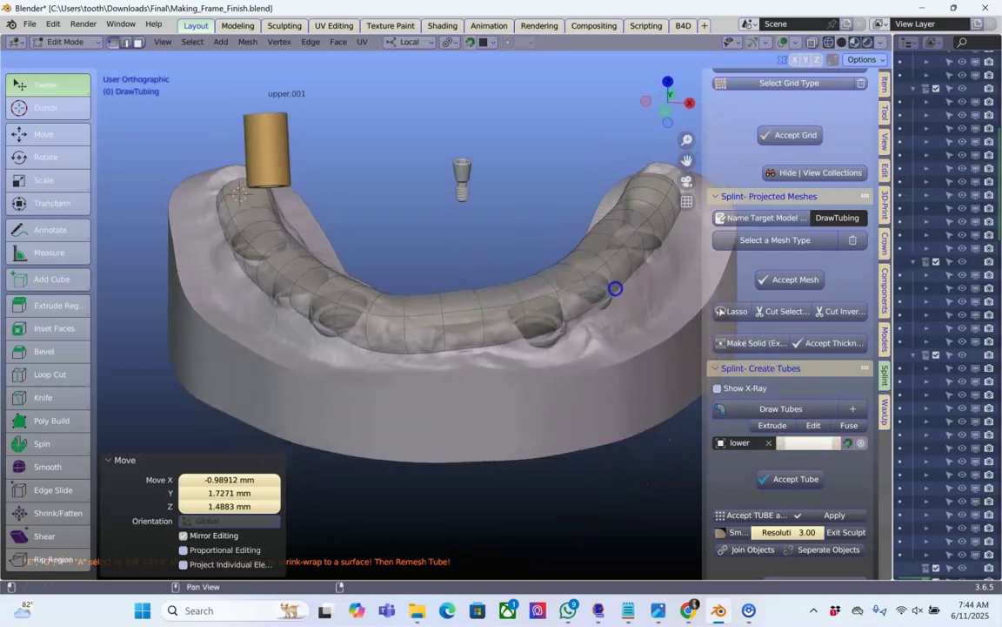
pyautogui.click(510, 275)
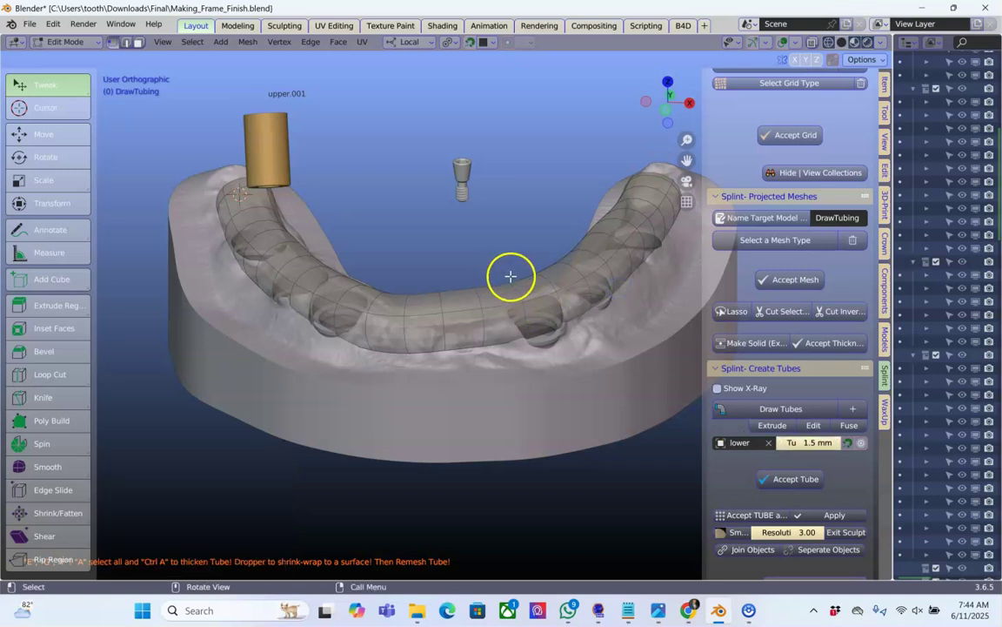
pyautogui.hotkey('ctrl', 'a')
pyautogui.click(524, 277)
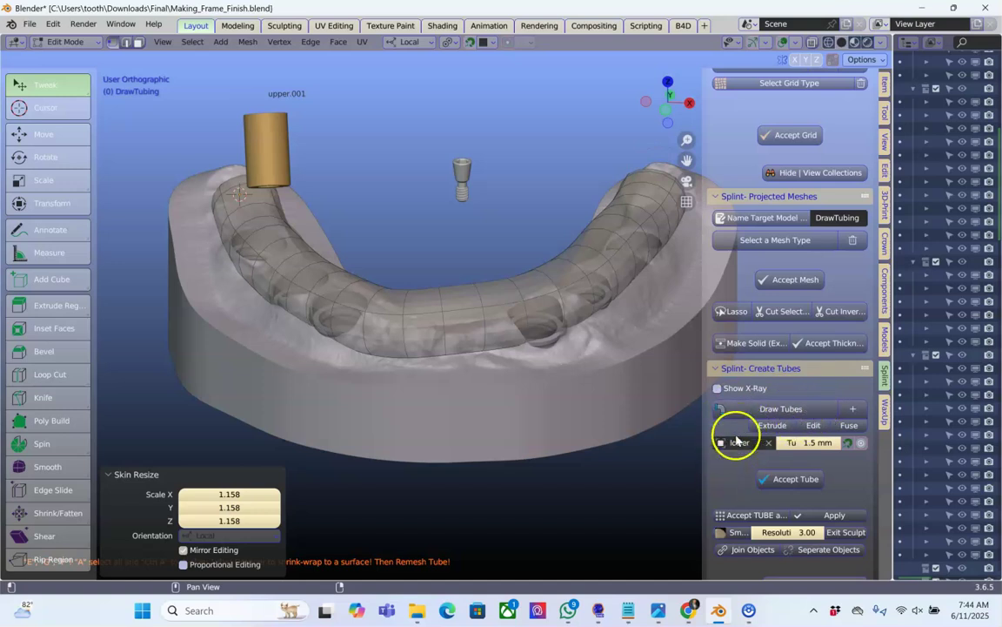
# - Accept the tube and remesh it with a voxel size of 0.2 mm
pyautogui.scroll(-1, 740, 448)
pyautogui.scroll(-1, 735, 465)
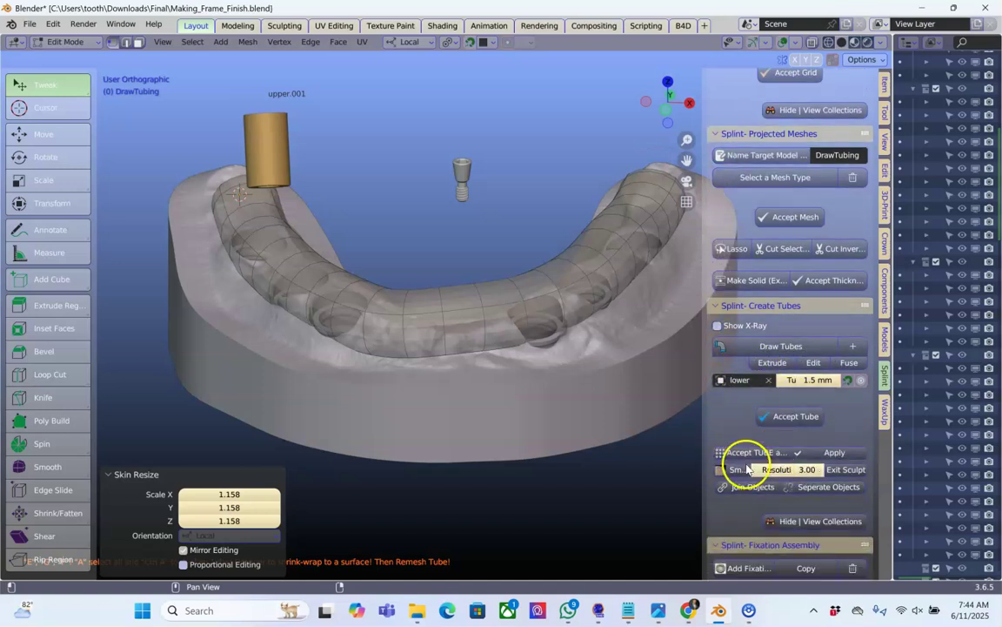
pyautogui.click(758, 454)
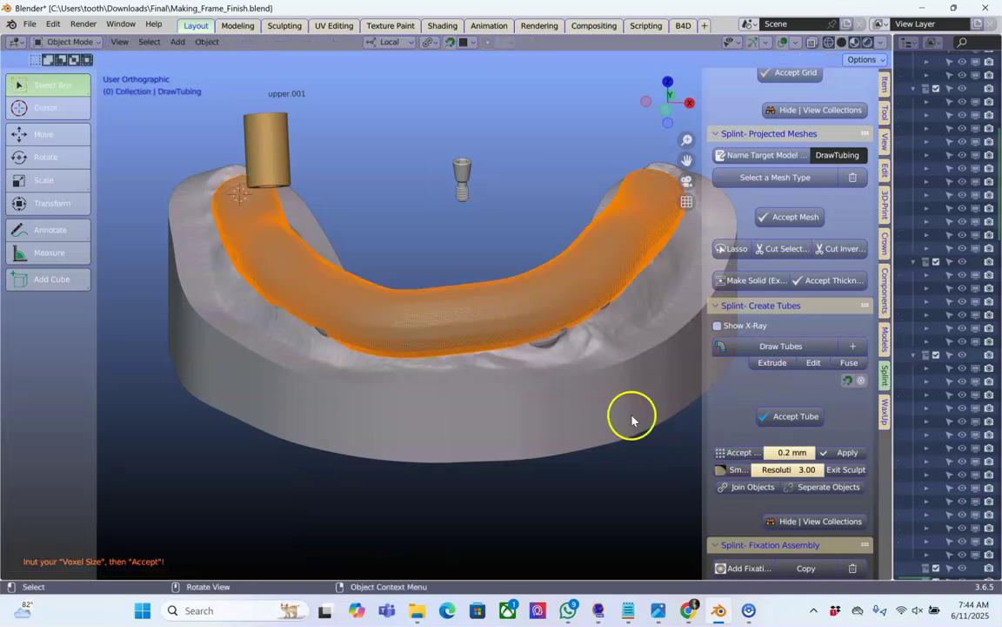
pyautogui.click(848, 454)
# - Apply the tube's remesh and bring up the closed-mesh tooth-setting tools with enough width to read them
pyautogui.click(588, 176)
pyautogui.moveTo(586, 206); pyautogui.dragTo(476, 318, button='middle')
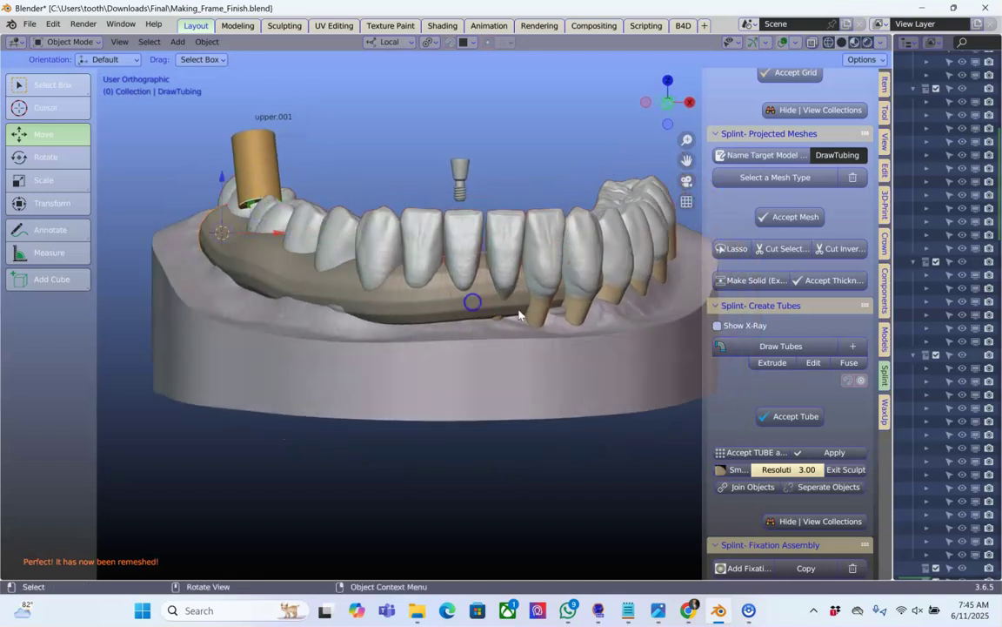
pyautogui.click(885, 404)
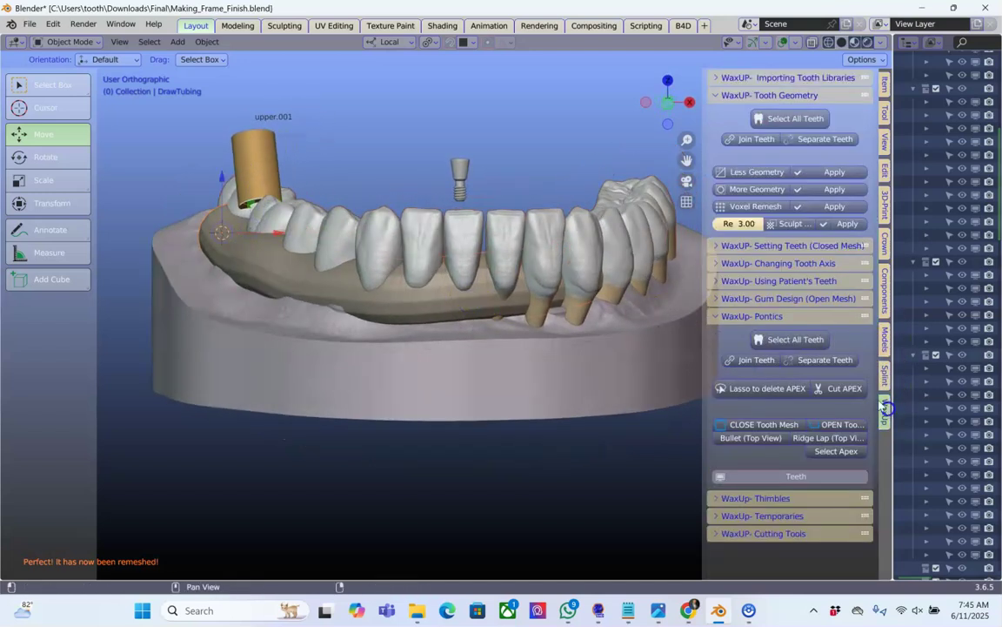
pyautogui.click(742, 283)
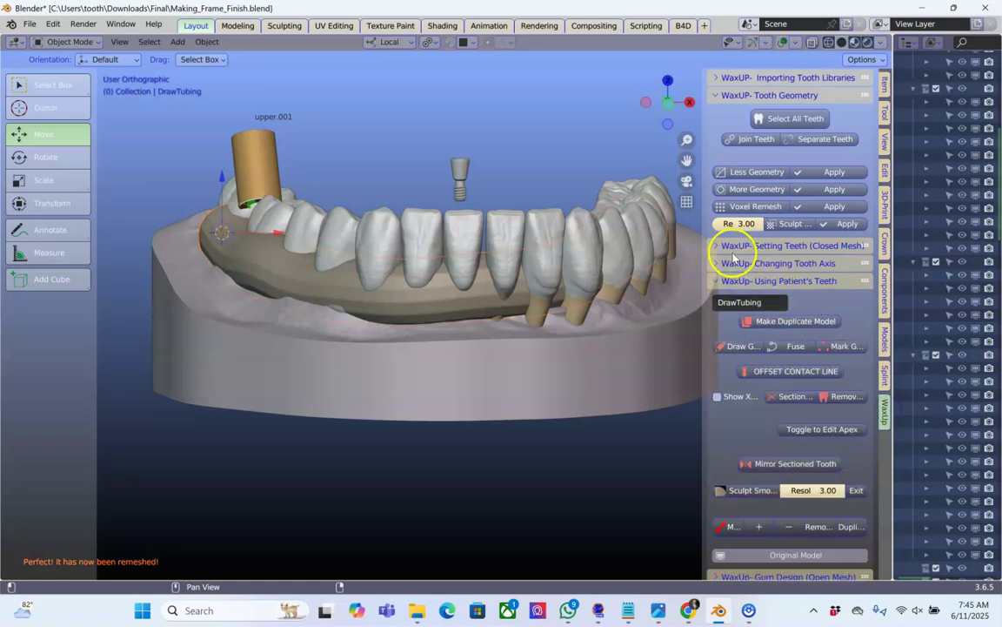
pyautogui.click(730, 248)
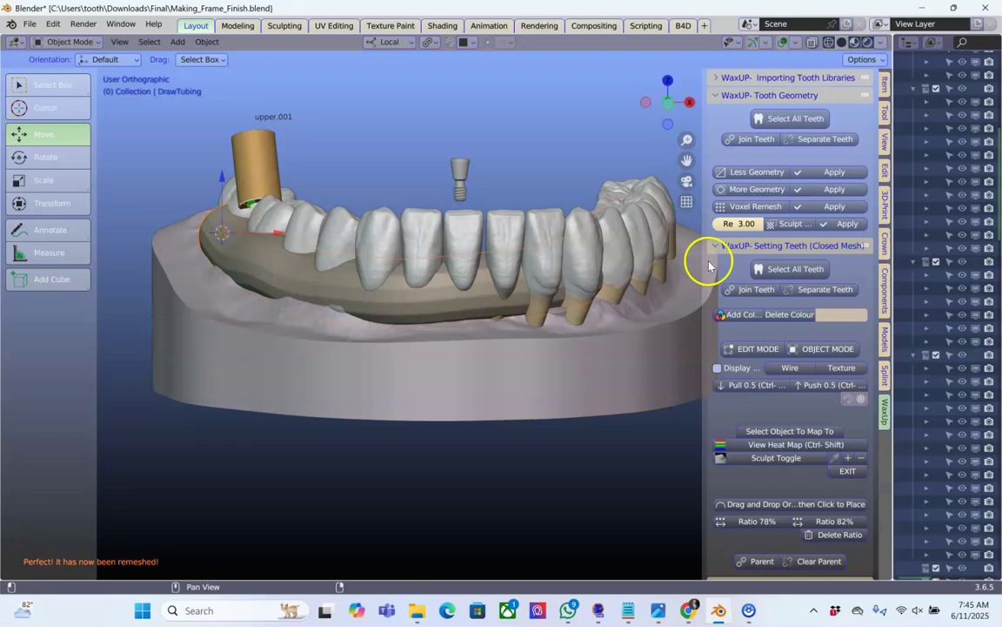
pyautogui.moveTo(706, 265); pyautogui.dragTo(678, 270)
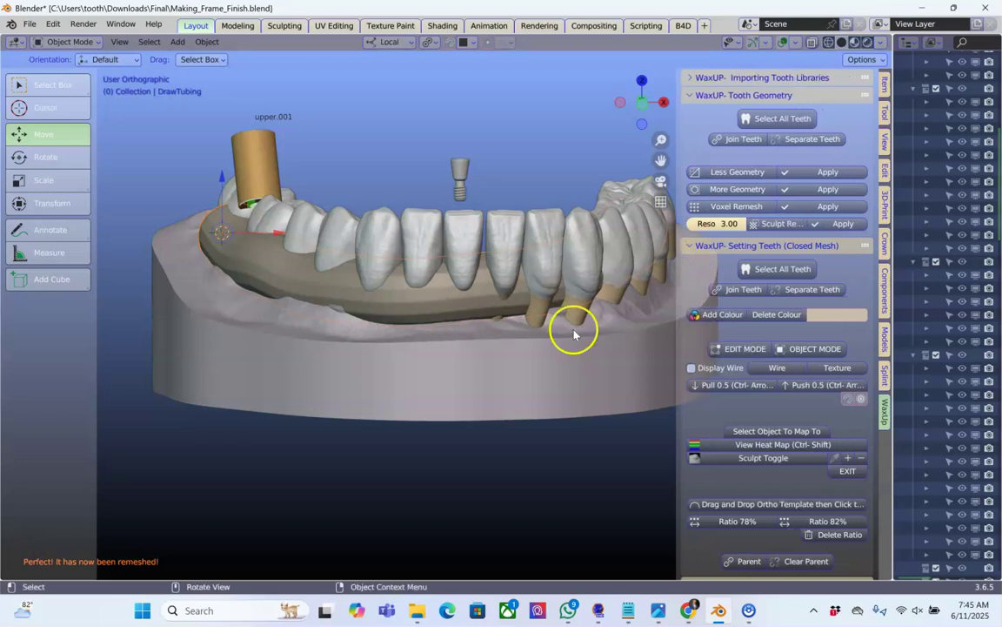
# - Put the tube into mesh editing and clear the selection of its faces
pyautogui.click(755, 349)
pyautogui.press('a')
pyautogui.scroll(4, 533, 336)
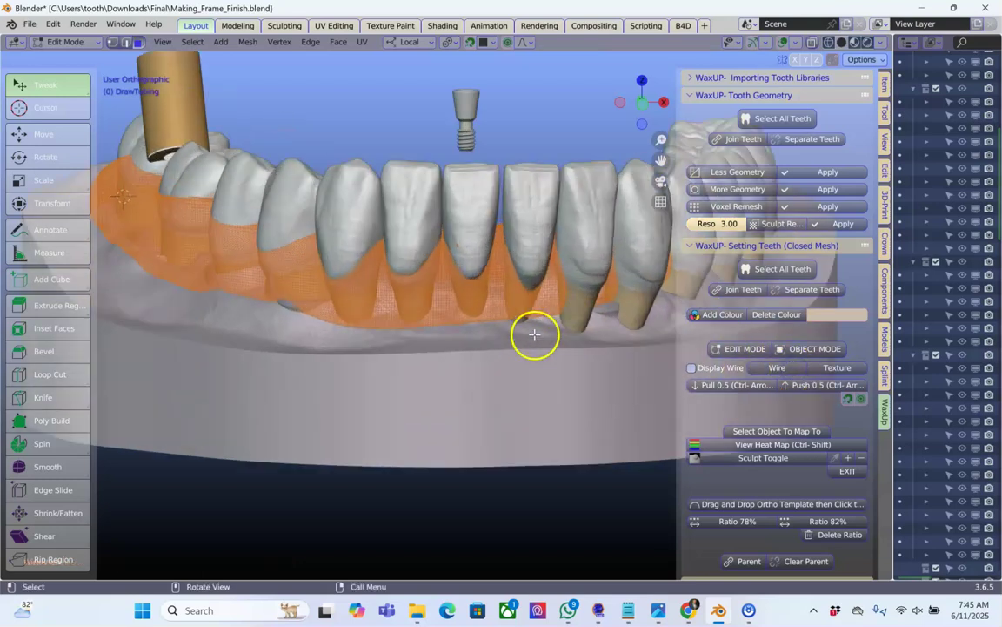
pyautogui.keyDown('shift'); pyautogui.moveTo(575, 309); pyautogui.dragTo(511, 305, button='middle'); pyautogui.keyUp('shift')
pyautogui.hotkey('alt', 'a')
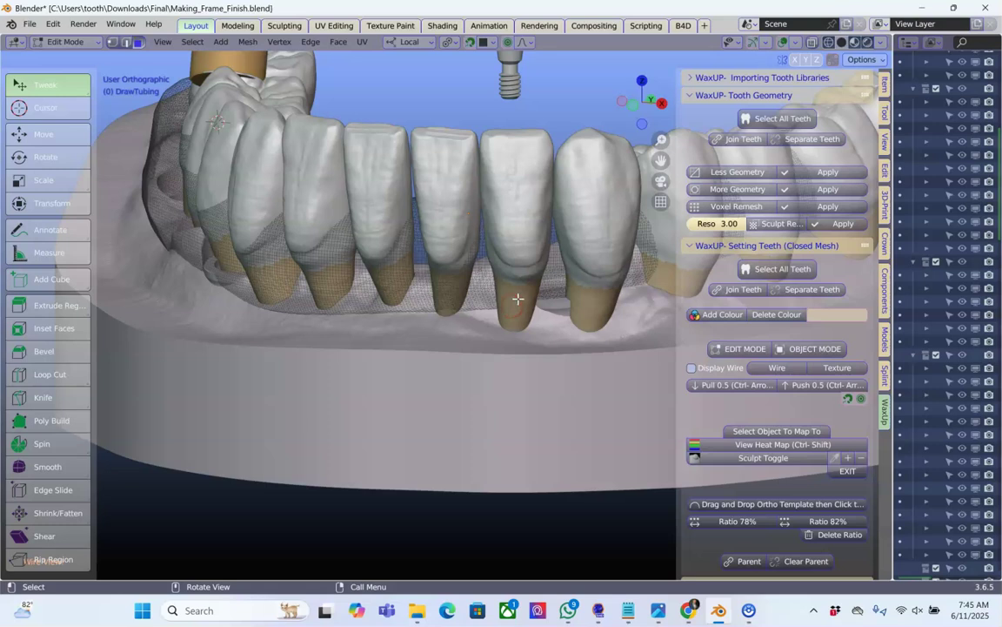
# - Reshape the tube with proportional moves along its outer side around the front tooth roots
pyautogui.moveTo(518, 299); pyautogui.dragTo(526, 317)
pyautogui.scroll(6, 518, 301)
pyautogui.moveTo(525, 316); pyautogui.dragTo(519, 258, button='middle')
pyautogui.moveTo(520, 284); pyautogui.dragTo(521, 263)
pyautogui.moveTo(522, 263)
pyautogui.mouseDown(button='middle')
pyautogui.moveTo(570, 251)
pyautogui.moveTo(513, 274)
pyautogui.mouseUp(button='middle')
pyautogui.moveTo(587, 309); pyautogui.dragTo(586, 264)
pyautogui.moveTo(587, 264); pyautogui.dragTo(477, 305, button='middle')
pyautogui.moveTo(489, 304); pyautogui.dragTo(513, 342)
# - Try to reshape the tube's outer edge beside the premolars with two pulls, and undo both moves
pyautogui.moveTo(522, 334); pyautogui.dragTo(579, 313, button='middle')
pyautogui.moveTo(622, 306)
pyautogui.mouseDown()
pyautogui.moveTo(622, 319)
pyautogui.moveTo(625, 300)
pyautogui.mouseUp()
pyautogui.moveTo(624, 300); pyautogui.dragTo(623, 310)
pyautogui.moveTo(616, 277); pyautogui.dragTo(642, 362, button='middle')
pyautogui.hotkey('ctrl', 'z')
pyautogui.hotkey('ctrl', 'z')
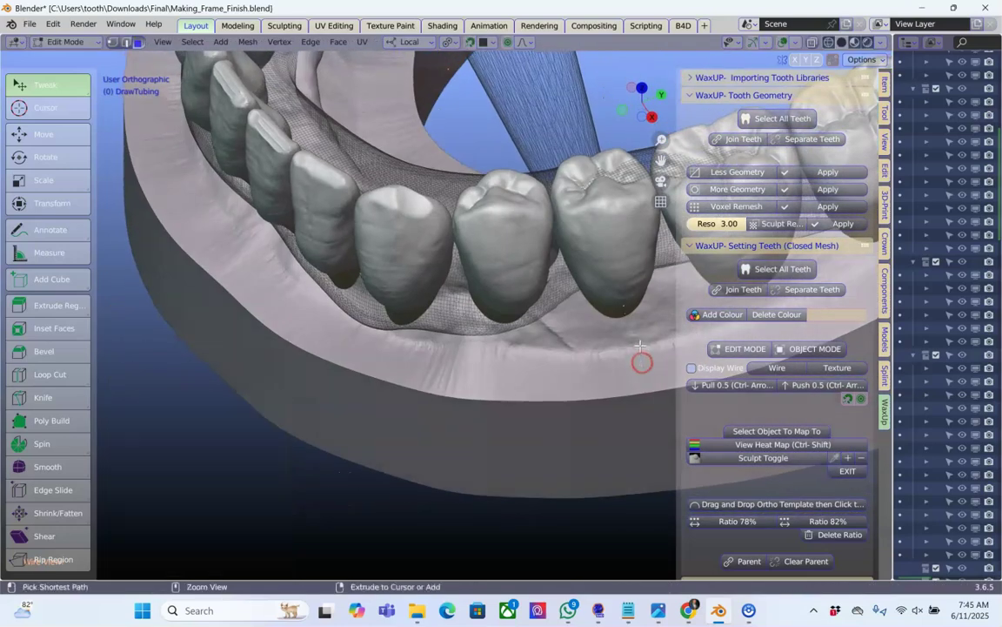
# - Pull the tube's outer edge down toward the gum below the premolars and molars opposite the gold cylinder
pyautogui.moveTo(634, 296); pyautogui.dragTo(624, 277, button='middle')
pyautogui.moveTo(560, 232); pyautogui.dragTo(554, 227, button='middle')
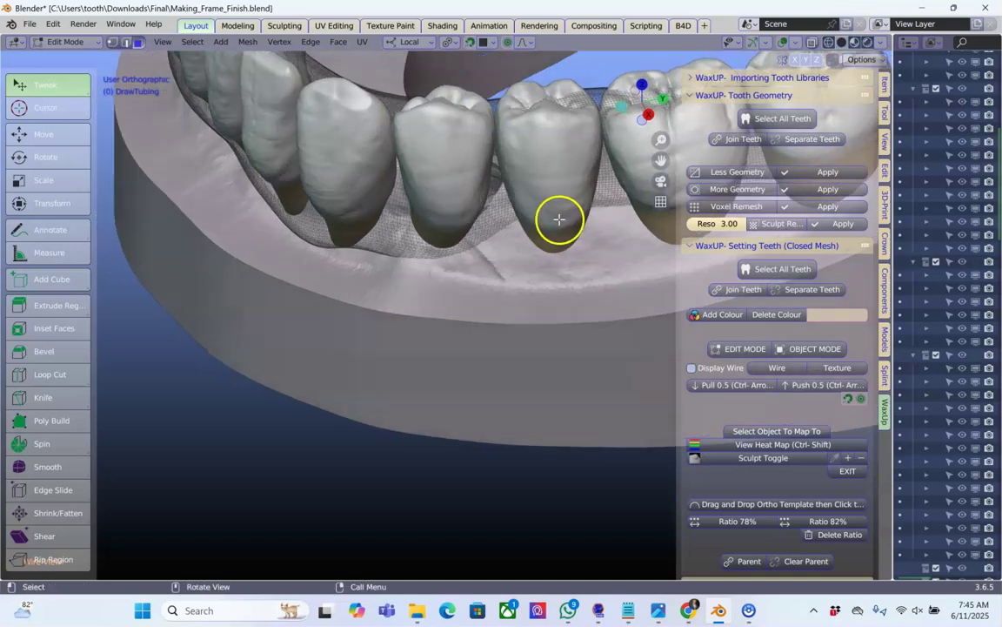
pyautogui.moveTo(552, 210); pyautogui.dragTo(562, 260)
pyautogui.moveTo(563, 246); pyautogui.dragTo(387, 232, button='middle')
pyautogui.moveTo(495, 216); pyautogui.dragTo(500, 269)
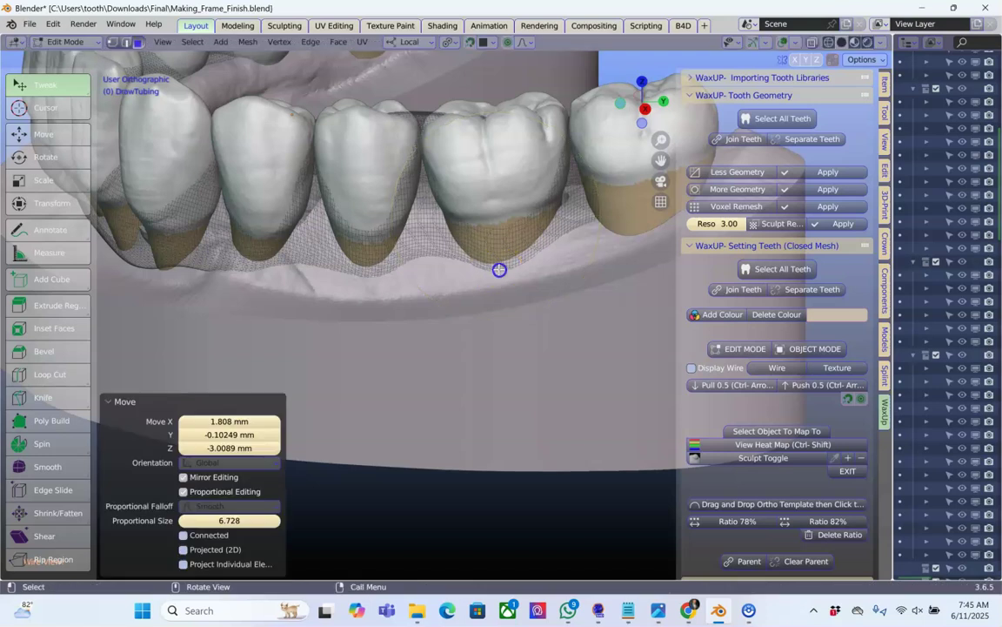
pyautogui.moveTo(498, 224); pyautogui.dragTo(497, 215)
pyautogui.moveTo(496, 215); pyautogui.dragTo(562, 232, button='middle')
pyautogui.moveTo(565, 249); pyautogui.dragTo(580, 254)
pyautogui.moveTo(604, 264); pyautogui.dragTo(525, 285, button='middle')
pyautogui.moveTo(662, 235); pyautogui.dragTo(638, 242)
# - Pull the tube's tongue-side edge down onto the ridge from the molars opposite the gold cylinder toward the front teeth
pyautogui.moveTo(638, 242); pyautogui.dragTo(295, 252, button='middle')
pyautogui.moveTo(394, 259); pyautogui.dragTo(384, 264)
pyautogui.moveTo(454, 289); pyautogui.dragTo(422, 261, button='middle')
pyautogui.moveTo(540, 255); pyautogui.dragTo(606, 261)
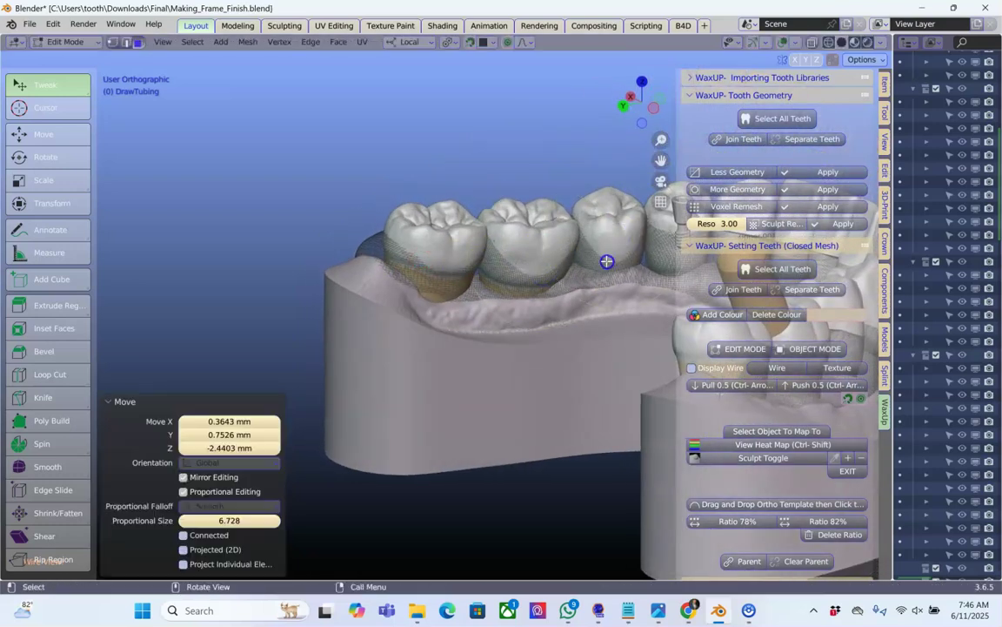
pyautogui.moveTo(610, 253); pyautogui.dragTo(424, 268, button='middle')
pyautogui.moveTo(492, 250); pyautogui.dragTo(482, 278)
pyautogui.moveTo(481, 277); pyautogui.dragTo(570, 276, button='middle')
pyautogui.moveTo(572, 246); pyautogui.dragTo(572, 258)
pyautogui.moveTo(573, 258); pyautogui.dragTo(630, 257, button='middle')
pyautogui.moveTo(622, 250); pyautogui.dragTo(620, 258)
pyautogui.moveTo(620, 259); pyautogui.dragTo(470, 269, button='middle')
pyautogui.moveTo(529, 273); pyautogui.dragTo(533, 277)
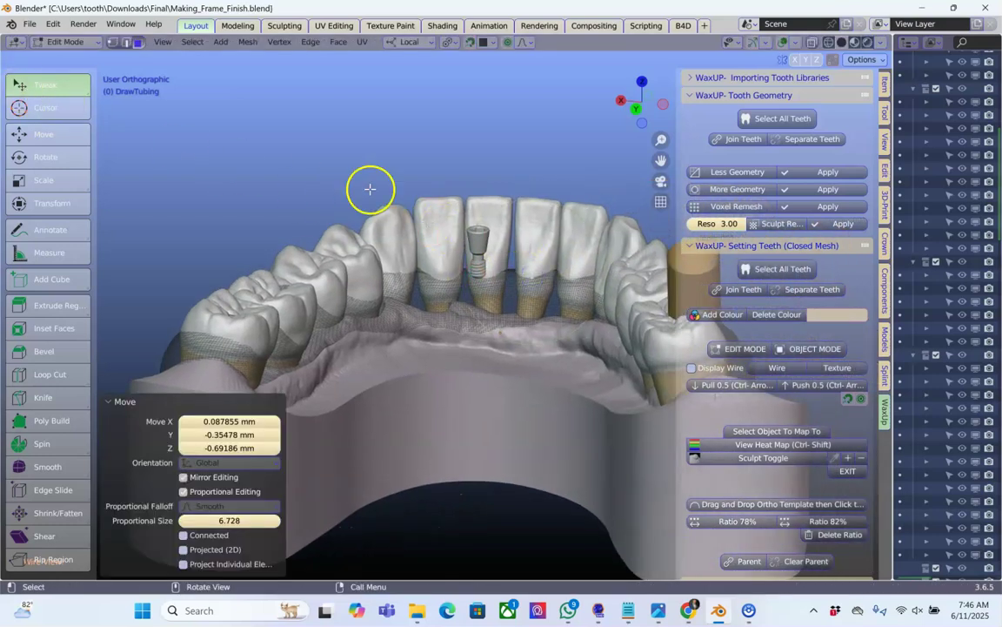
# - Fit the tube's tongue-side edge to the ridge from the front teeth to the molars on the gold cylinder's side
pyautogui.moveTo(550, 307); pyautogui.dragTo(592, 310, button='middle')
pyautogui.moveTo(573, 271); pyautogui.dragTo(575, 285)
pyautogui.moveTo(575, 285); pyautogui.dragTo(486, 273, button='middle')
pyautogui.moveTo(503, 277); pyautogui.dragTo(510, 263)
pyautogui.moveTo(552, 277); pyautogui.dragTo(577, 277, button='middle')
pyautogui.moveTo(578, 277)
pyautogui.mouseDown()
pyautogui.moveTo(577, 288)
pyautogui.moveTo(577, 264)
pyautogui.moveTo(583, 270)
pyautogui.mouseUp()
pyautogui.keyDown('shift'); pyautogui.moveTo(596, 272); pyautogui.dragTo(478, 266, button='middle'); pyautogui.keyUp('shift')
pyautogui.moveTo(553, 275); pyautogui.dragTo(530, 286)
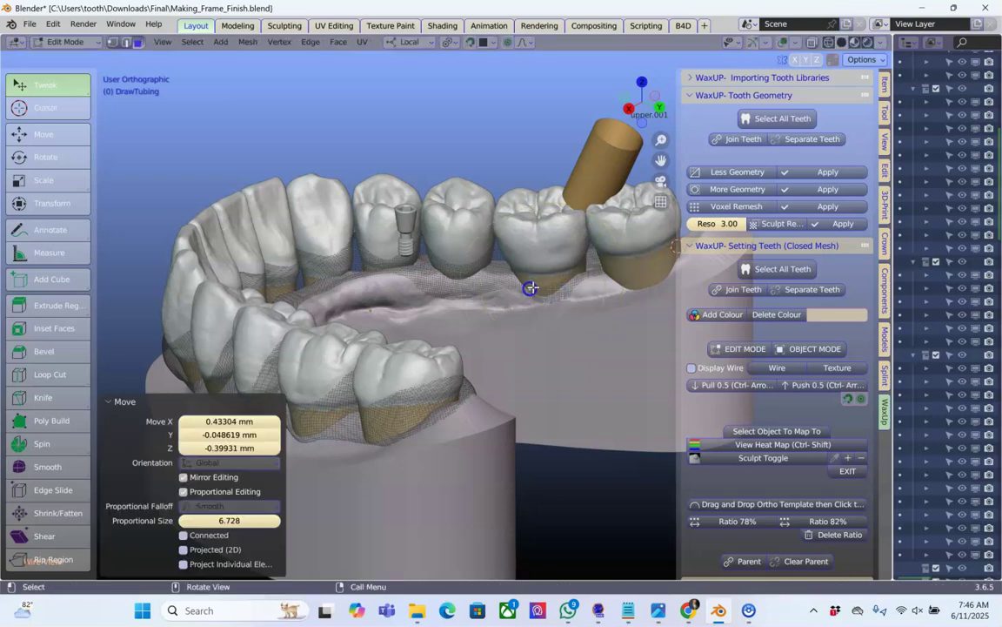
# - Reshape the tube's tongue-side edge around the molars and its back end on the gold cylinder's side
pyautogui.moveTo(530, 286); pyautogui.dragTo(531, 263, button='middle')
pyautogui.moveTo(541, 280); pyautogui.dragTo(539, 269)
pyautogui.moveTo(625, 274); pyautogui.dragTo(651, 284)
pyautogui.keyDown('shift'); pyautogui.moveTo(616, 274); pyautogui.dragTo(515, 290, button='middle'); pyautogui.keyUp('shift')
pyautogui.moveTo(533, 278); pyautogui.dragTo(512, 264)
pyautogui.moveTo(513, 264); pyautogui.dragTo(559, 295, button='middle')
pyautogui.moveTo(560, 295); pyautogui.dragTo(572, 291)
pyautogui.moveTo(573, 291); pyautogui.dragTo(397, 271, button='middle')
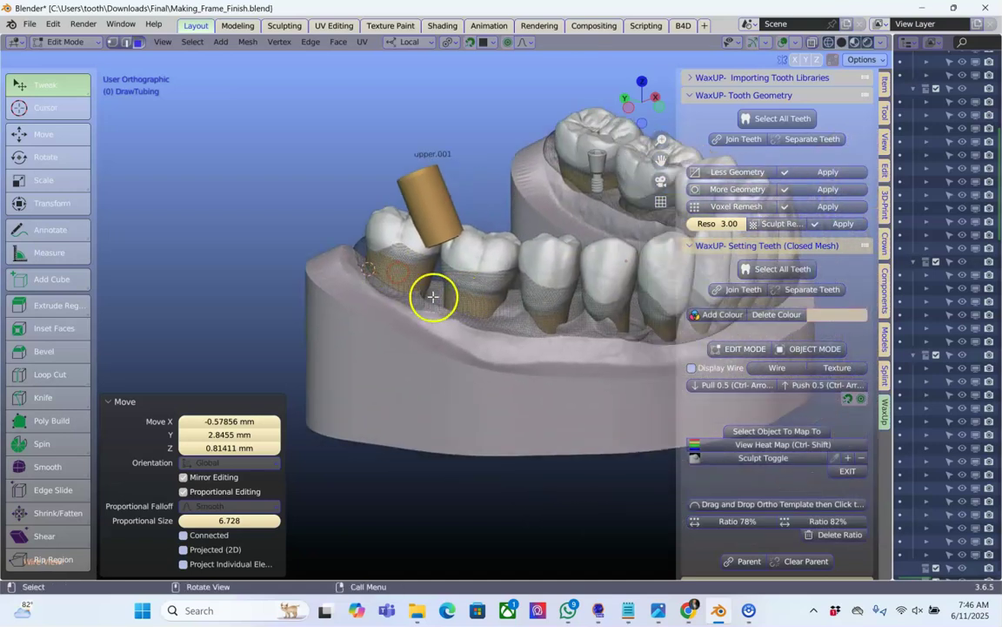
# - Reshape the tube's outer side from the molars beside the gold cylinder toward the front teeth
pyautogui.moveTo(396, 294); pyautogui.dragTo(402, 287)
pyautogui.moveTo(403, 286); pyautogui.dragTo(418, 354, button='middle')
pyautogui.moveTo(536, 360); pyautogui.dragTo(533, 352)
pyautogui.scroll(-2, 579, 337)
pyautogui.moveTo(582, 334); pyautogui.dragTo(430, 283, button='middle')
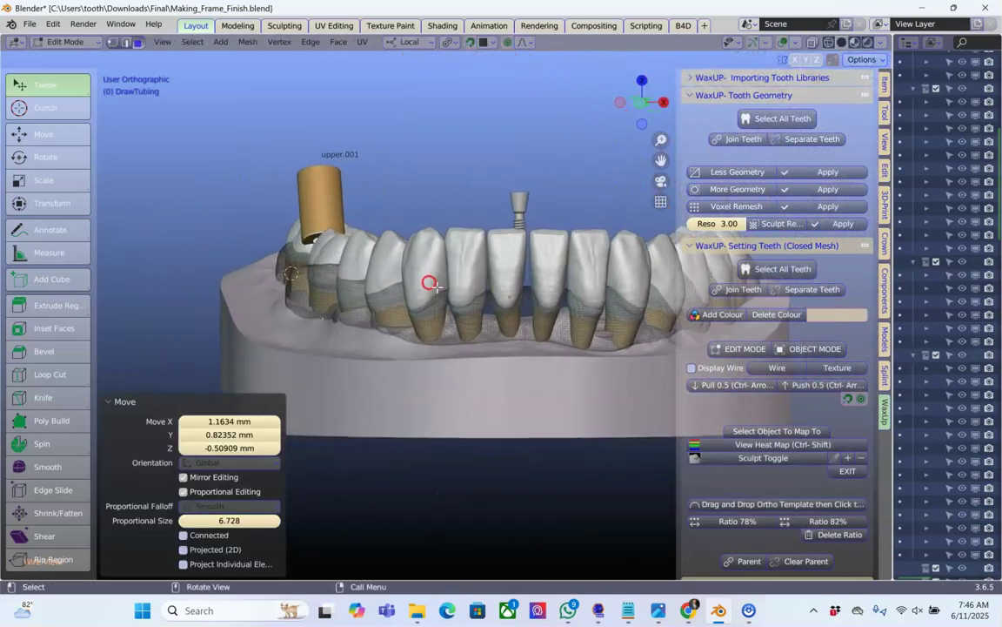
# - Turn off snapping and raise the tube's surface into the gaps between the front teeth with proportional moves
pyautogui.click(470, 70)
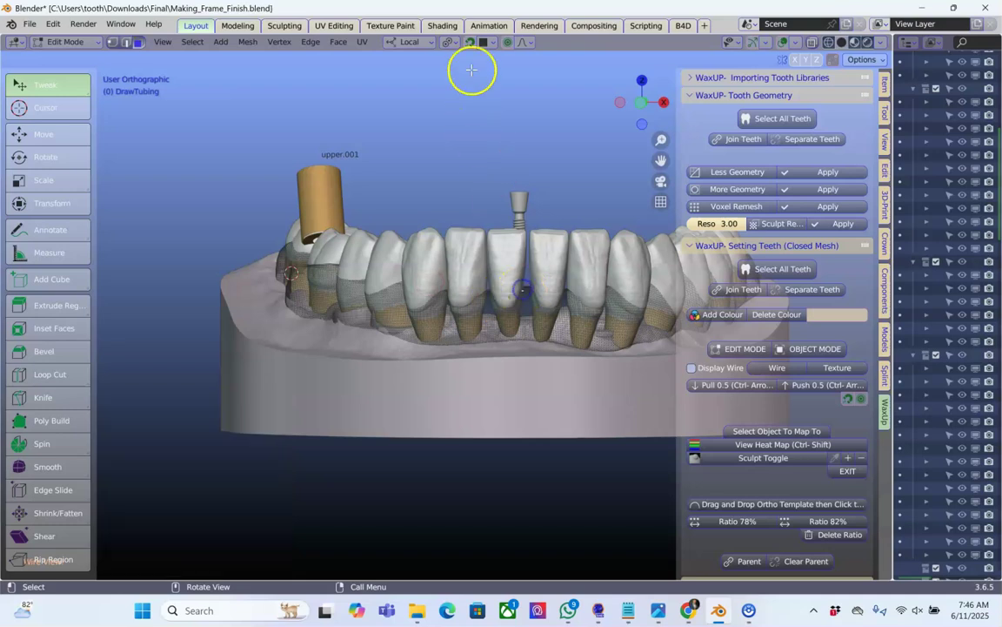
pyautogui.scroll(2, 520, 298)
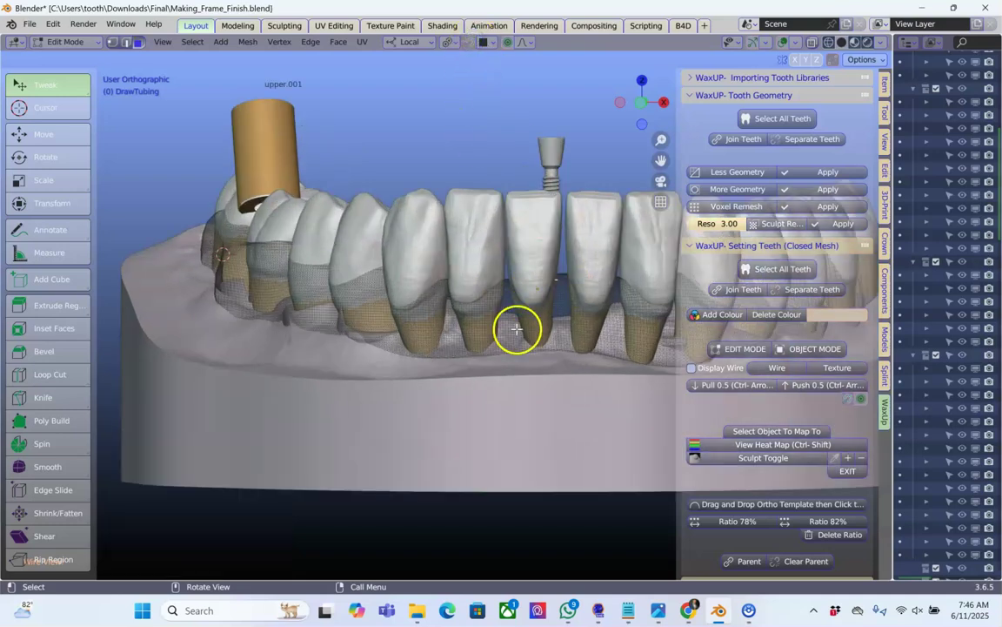
pyautogui.moveTo(557, 274); pyautogui.dragTo(564, 253)
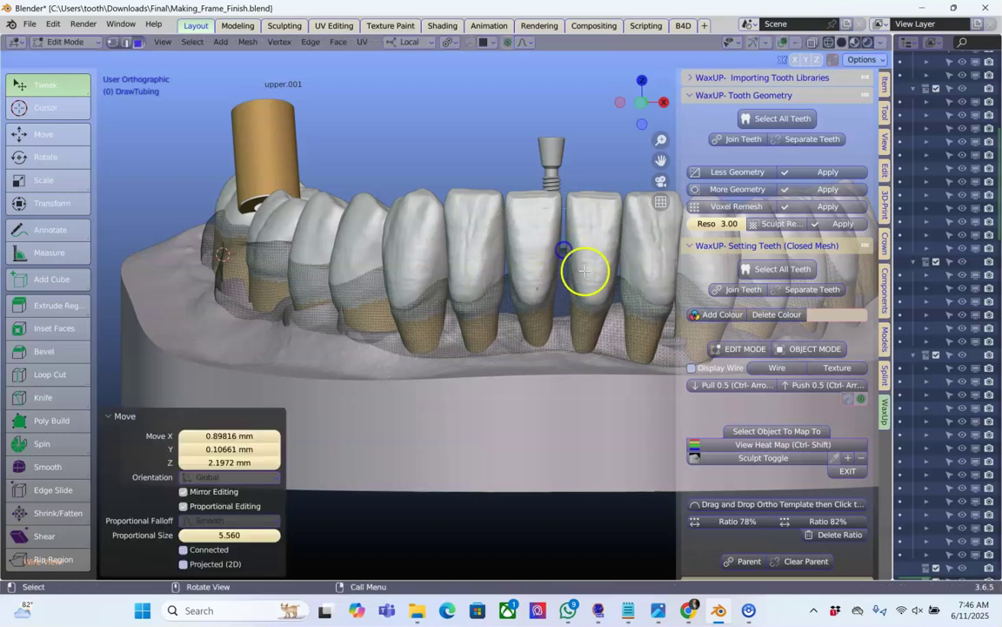
pyautogui.moveTo(586, 271); pyautogui.dragTo(576, 278, button='middle')
pyautogui.moveTo(619, 276); pyautogui.dragTo(622, 261)
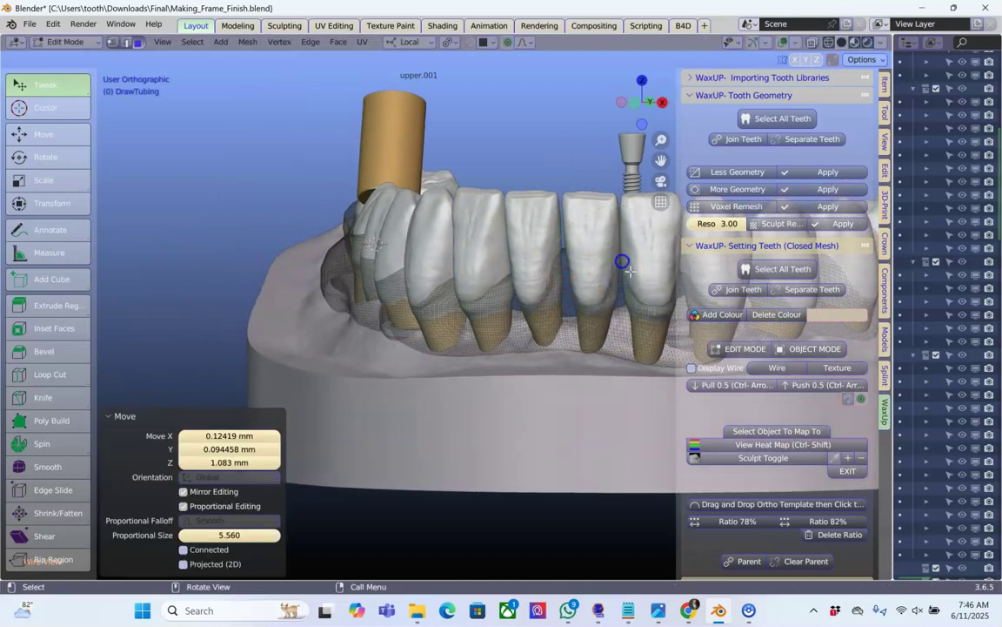
pyautogui.moveTo(519, 287); pyautogui.dragTo(567, 284, button='middle')
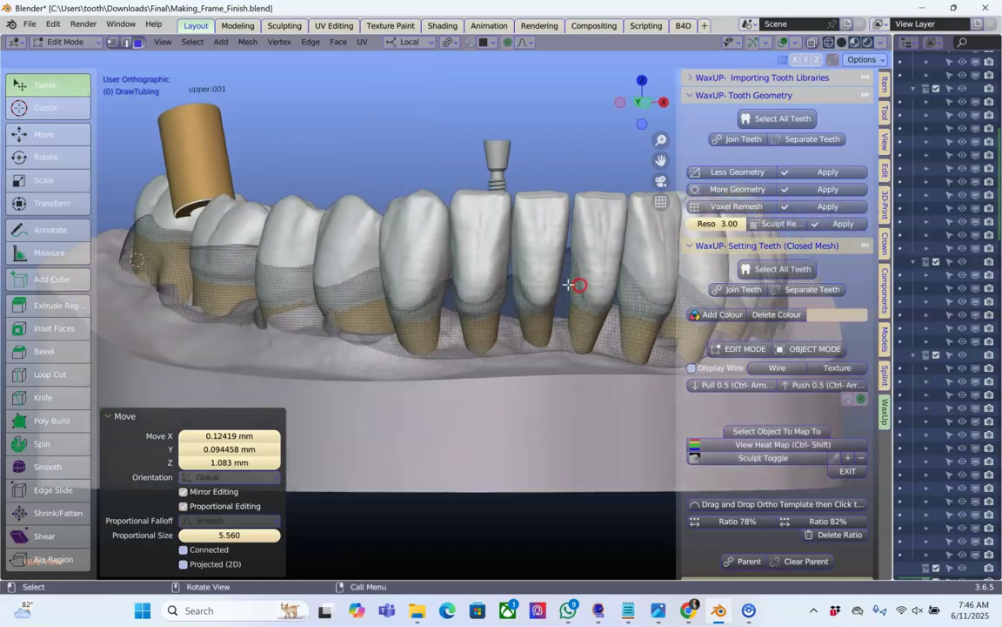
pyautogui.moveTo(513, 275); pyautogui.dragTo(517, 261)
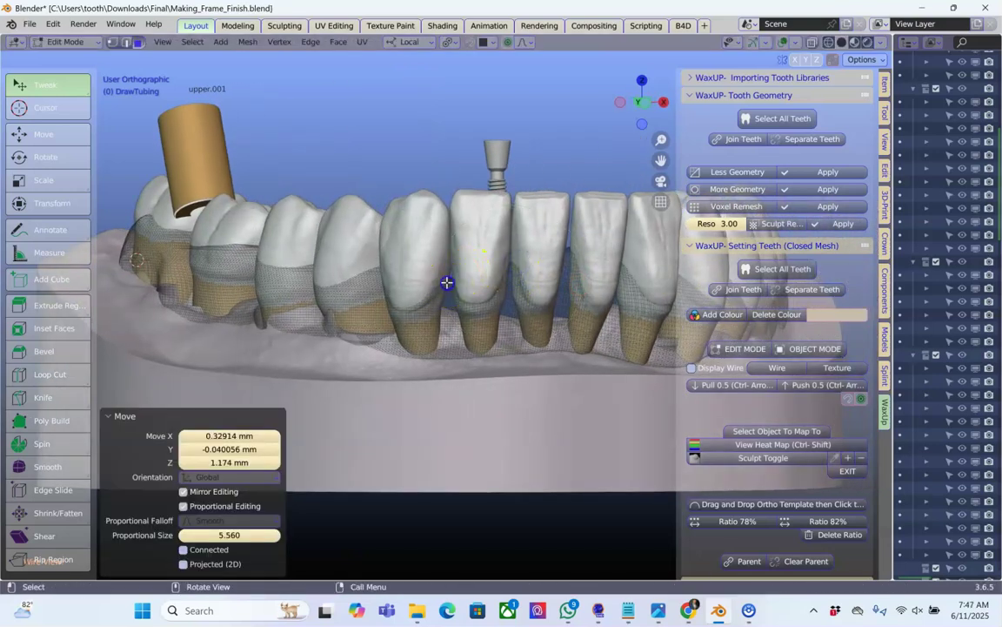
# - Adjust the tube's surface in the gaps between the side teeth and return to object mode
pyautogui.moveTo(447, 282); pyautogui.dragTo(356, 256, button='middle')
pyautogui.moveTo(162, 235); pyautogui.dragTo(218, 265)
pyautogui.moveTo(374, 257); pyautogui.dragTo(468, 273, button='middle')
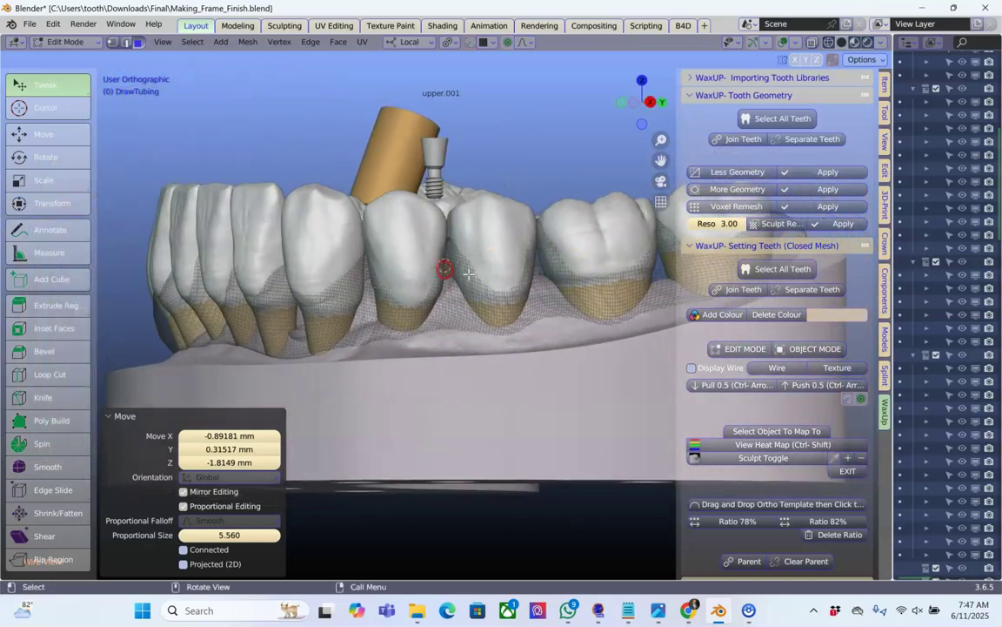
pyautogui.moveTo(481, 275); pyautogui.dragTo(470, 289)
pyautogui.moveTo(470, 289); pyautogui.dragTo(522, 315, button='middle')
pyautogui.click(816, 352)
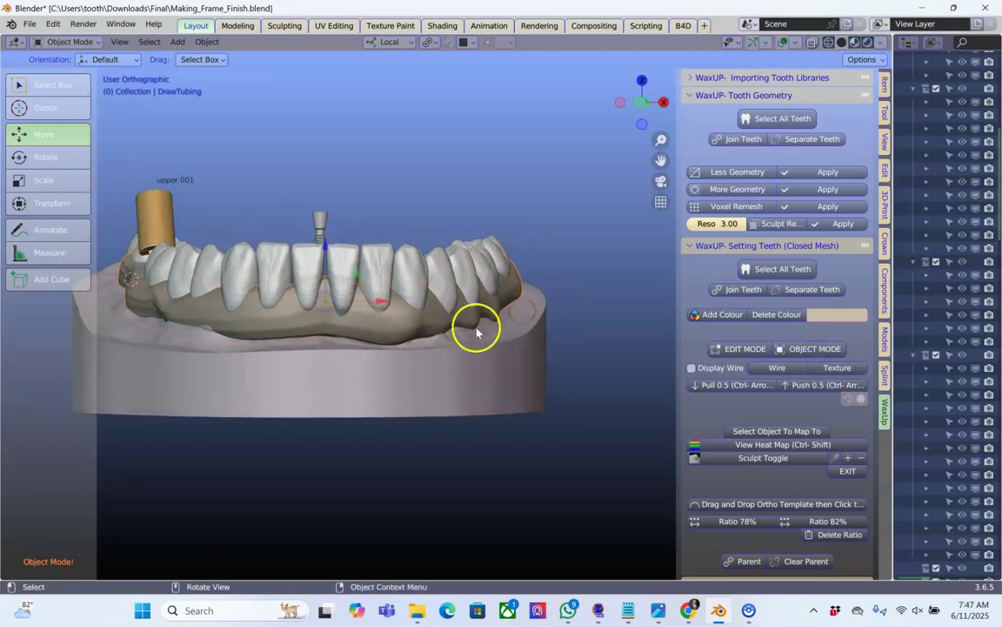
# - Start sculpting the tube and choose the Simplify brush
pyautogui.scroll(-4, 738, 384)
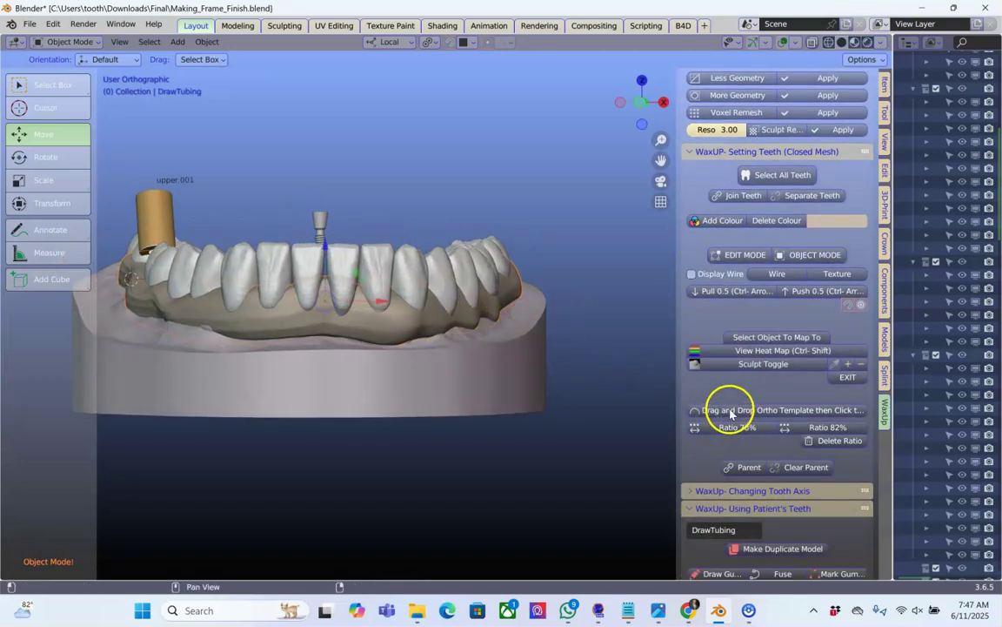
pyautogui.click(741, 365)
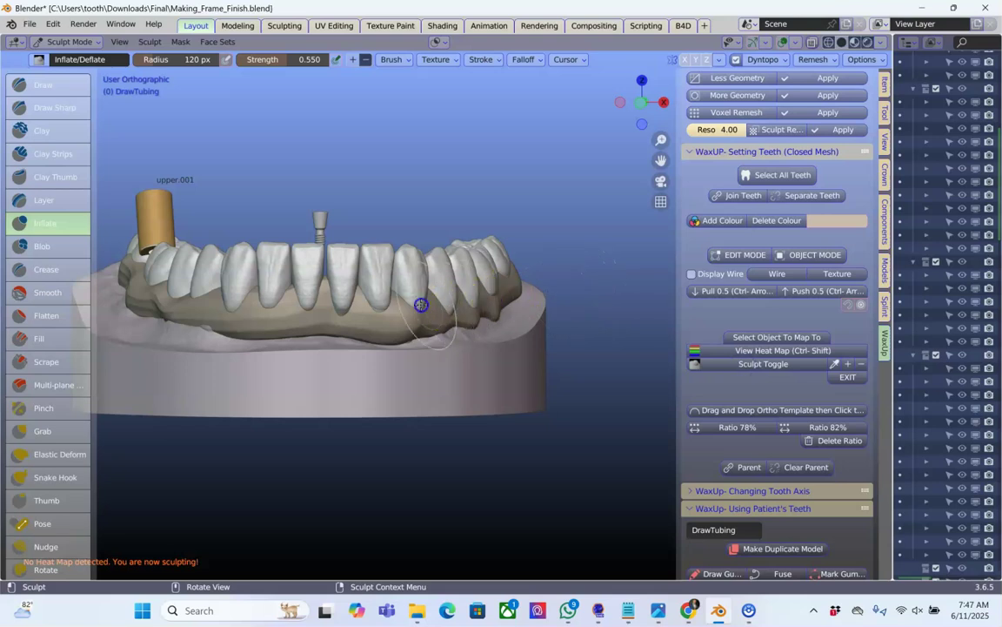
pyautogui.moveTo(304, 294); pyautogui.dragTo(516, 277, button='middle')
pyautogui.scroll(2, 479, 109)
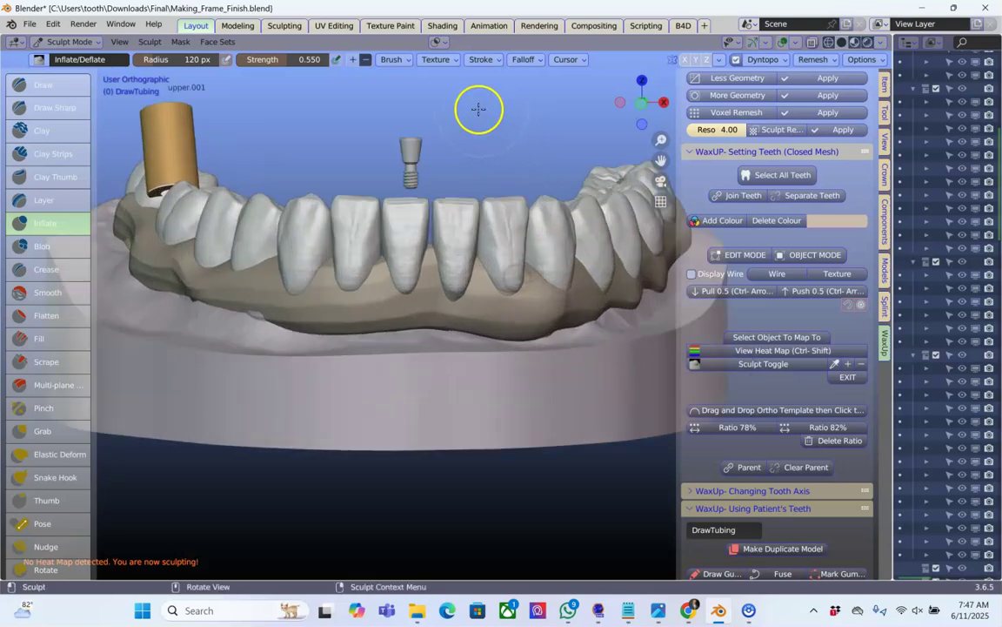
pyautogui.moveTo(352, 262)
pyautogui.mouseDown(button='middle')
pyautogui.moveTo(357, 254)
pyautogui.moveTo(288, 267)
pyautogui.mouseUp(button='middle')
pyautogui.scroll(-6, 53, 426)
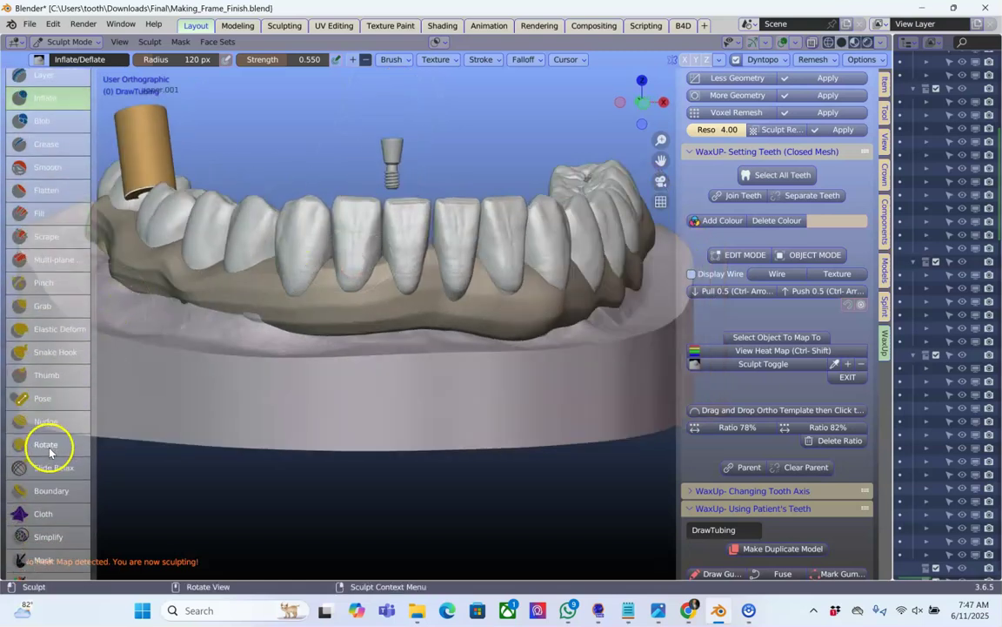
pyautogui.click(49, 444)
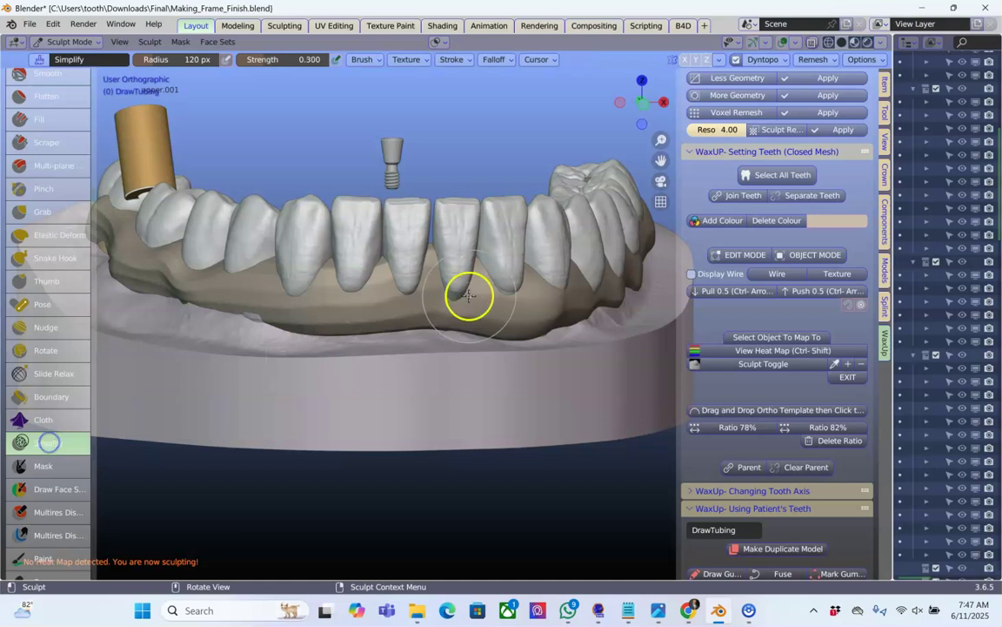
# - Brush over the tube's front and set the Simplify brush's strength to 0.693 and auto-smooth to 0.259
pyautogui.moveTo(470, 290); pyautogui.dragTo(391, 272)
pyautogui.rightClick(389, 279)
pyautogui.moveTo(331, 307)
pyautogui.mouseDown()
pyautogui.moveTo(271, 320)
pyautogui.moveTo(607, 303)
pyautogui.mouseUp()
pyautogui.moveTo(310, 323); pyautogui.dragTo(591, 322)
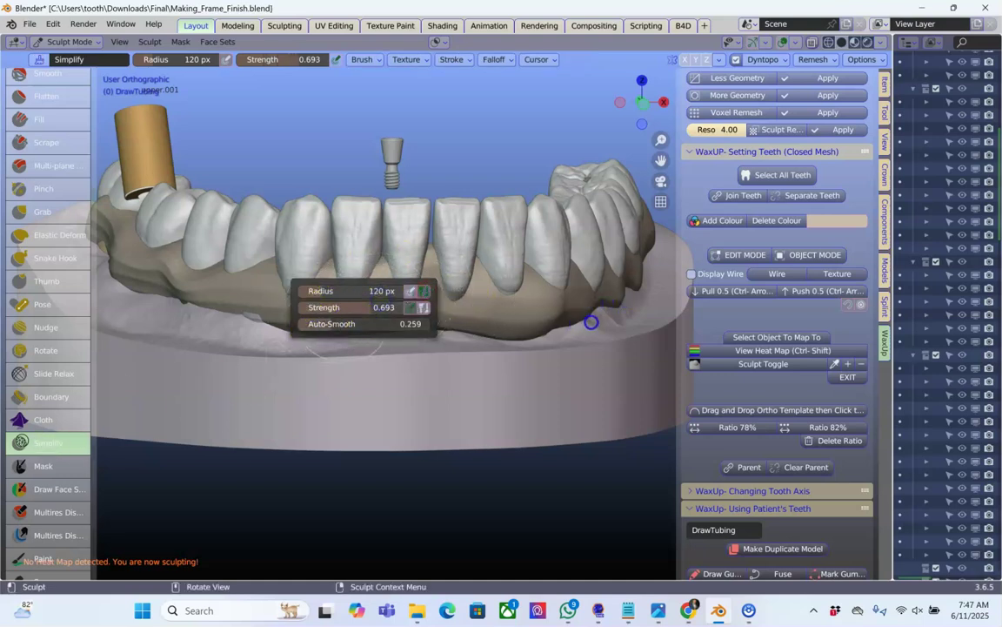
pyautogui.click(592, 224)
pyautogui.click(793, 470)
# - Set the sculpt smoothing resolution to 3 and brush over the tube's front below the teeth
pyautogui.scroll(-2, 795, 350)
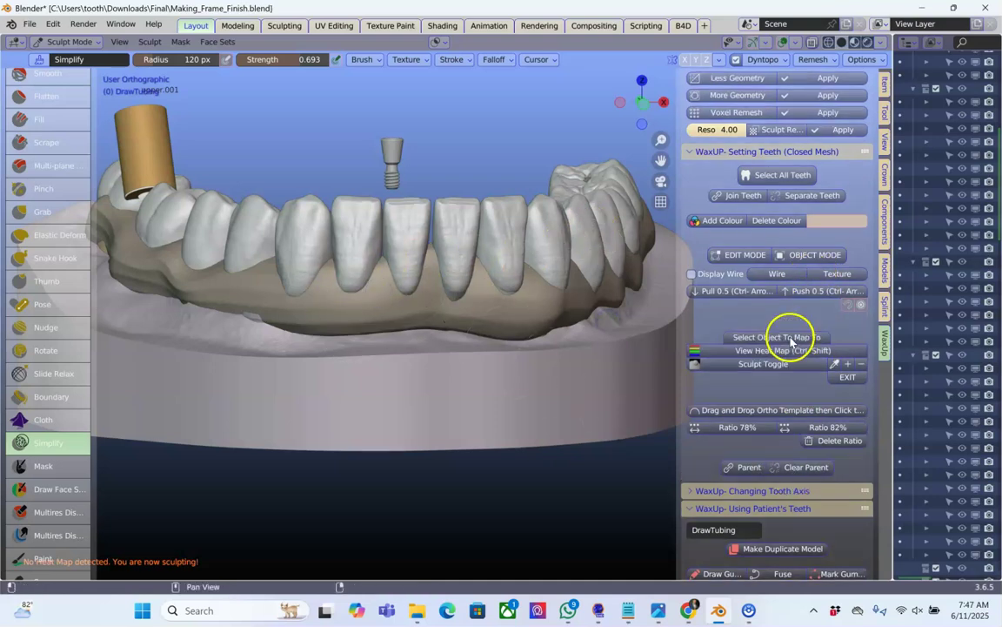
pyautogui.scroll(6, 795, 262)
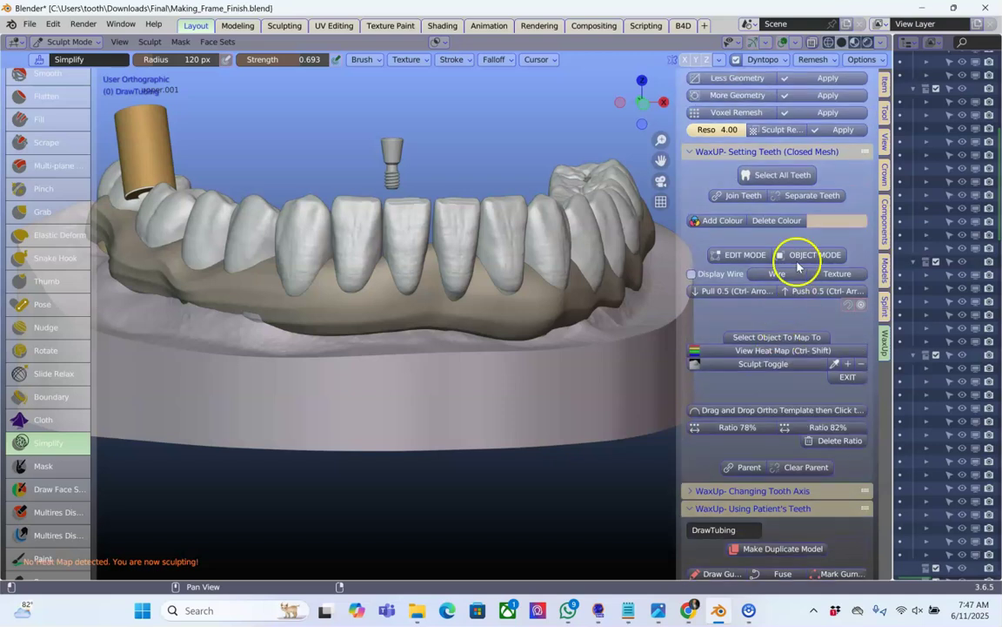
pyautogui.scroll(-15, 768, 383)
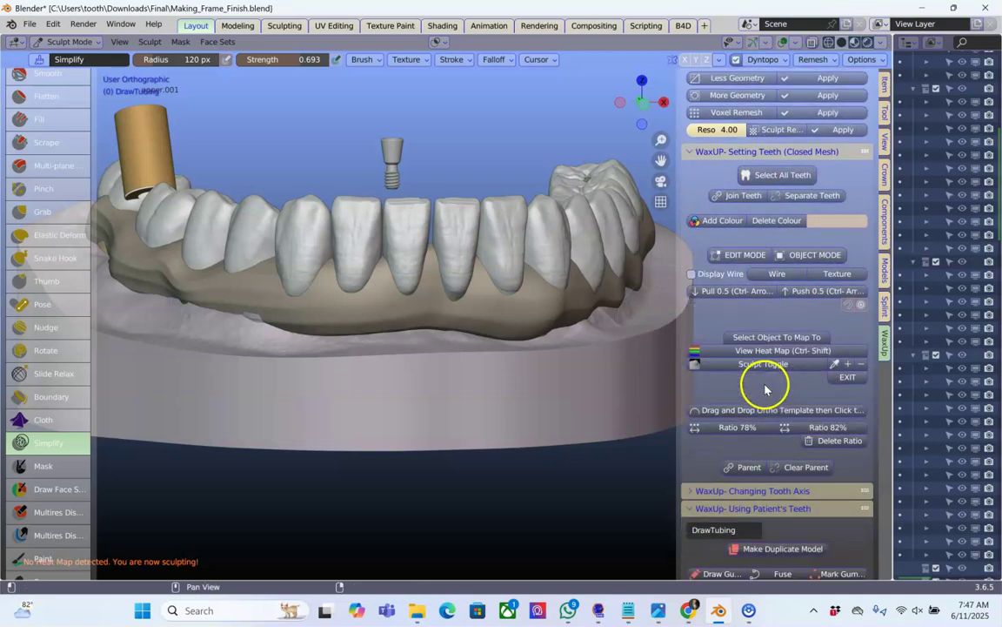
pyautogui.scroll(-4, 768, 407)
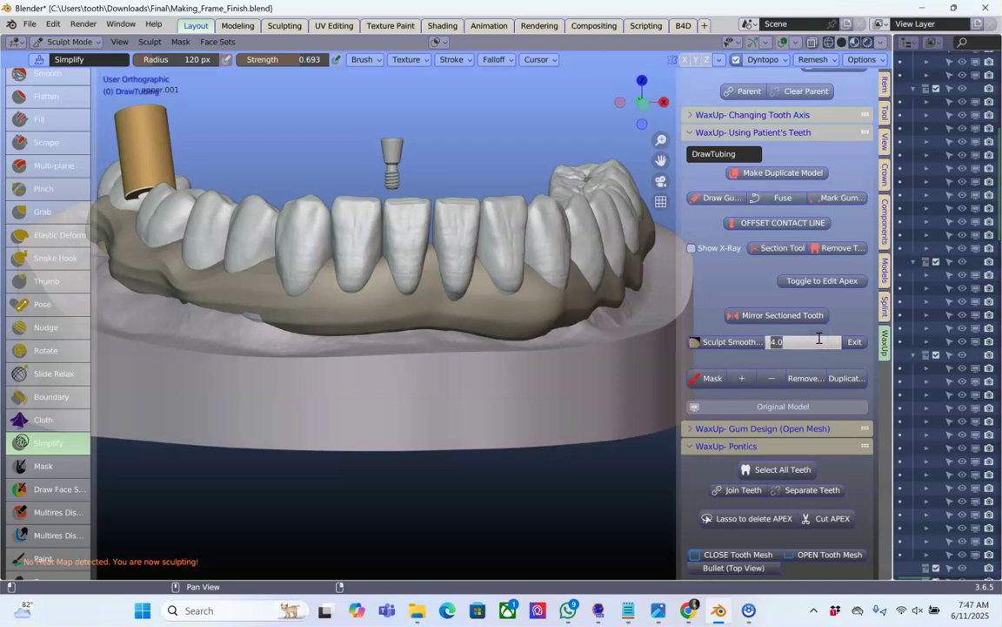
pyautogui.click(573, 278)
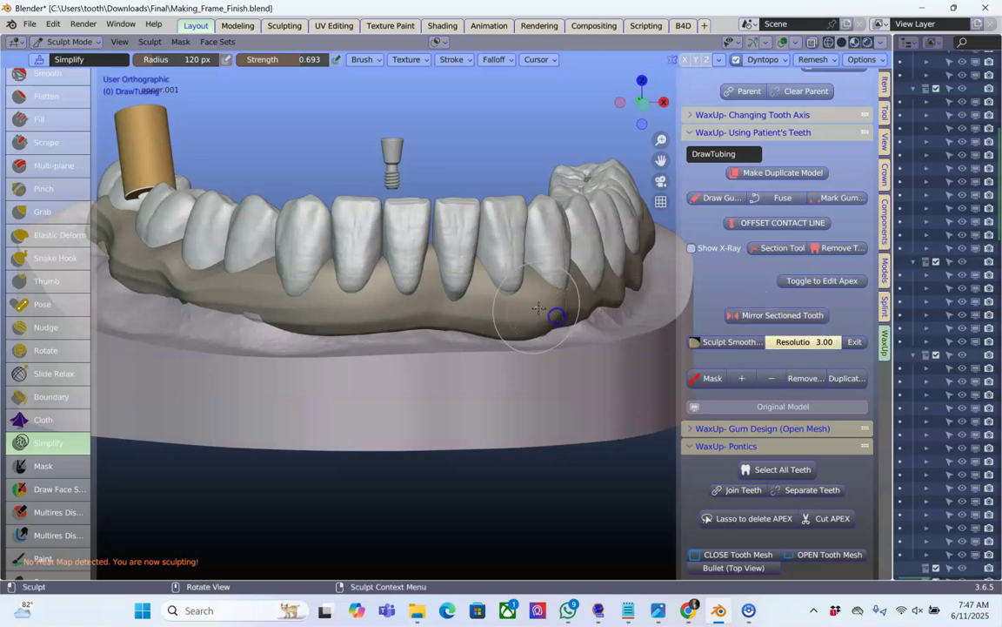
# - Smooth the tube around the outer and inner sides of the arch and leave sculpt mode
pyautogui.moveTo(269, 275); pyautogui.dragTo(340, 298, button='middle')
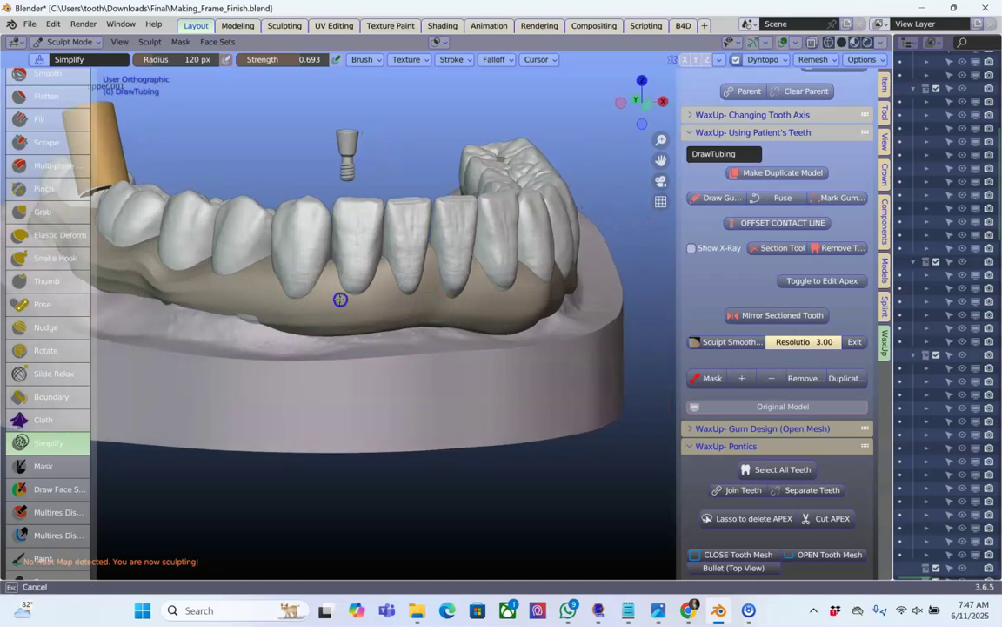
pyautogui.moveTo(246, 273)
pyautogui.mouseDown(button='middle')
pyautogui.moveTo(402, 292)
pyautogui.moveTo(564, 338)
pyautogui.moveTo(238, 299)
pyautogui.moveTo(240, 271)
pyautogui.mouseUp(button='middle')
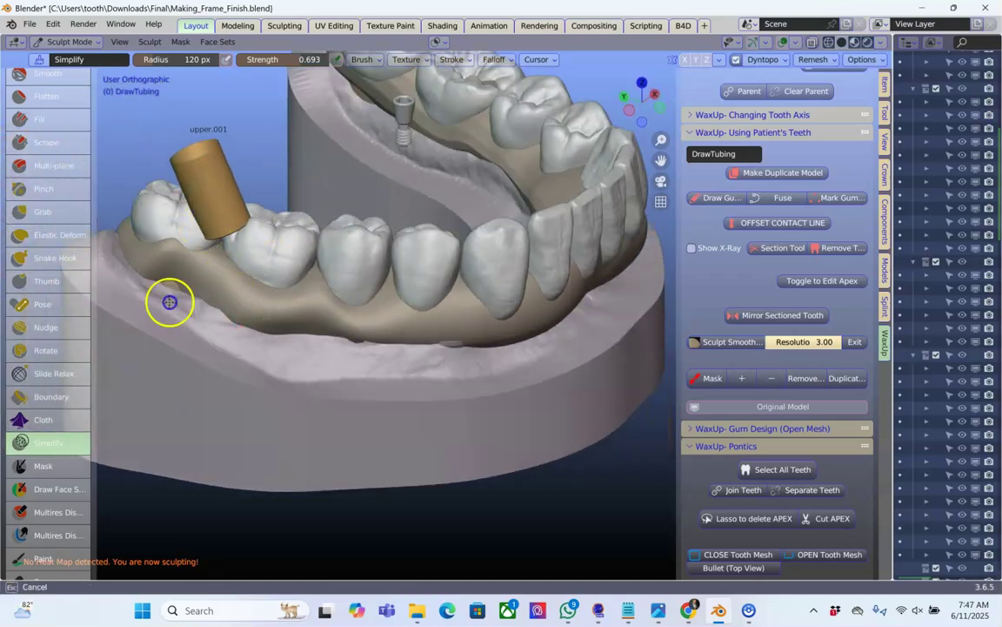
pyautogui.moveTo(365, 305); pyautogui.dragTo(313, 282, button='middle')
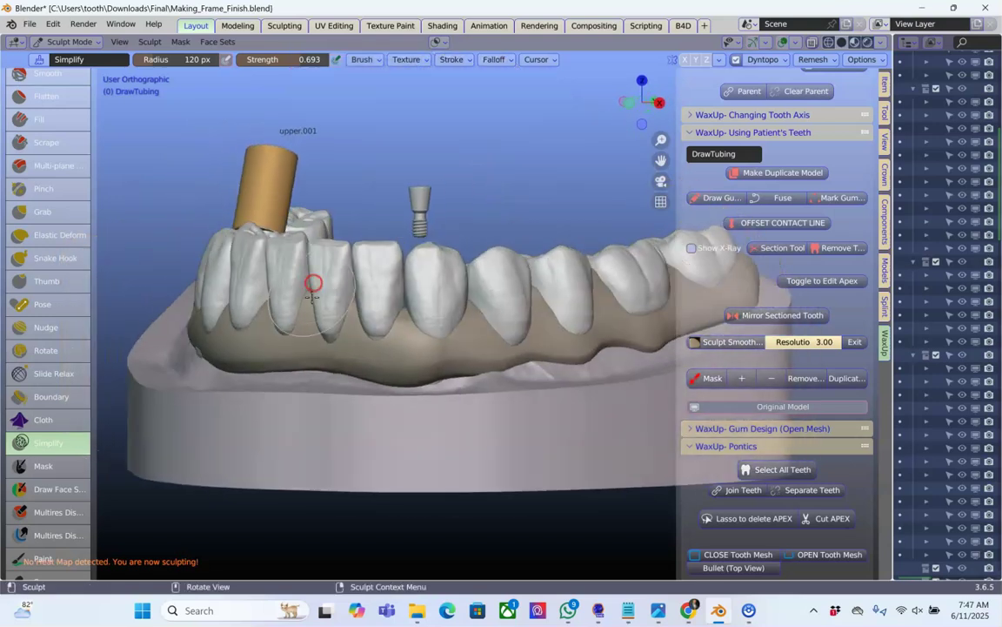
pyautogui.moveTo(530, 331); pyautogui.dragTo(357, 352, button='middle')
pyautogui.moveTo(508, 355); pyautogui.dragTo(600, 333, button='middle')
pyautogui.moveTo(655, 305); pyautogui.dragTo(679, 346, button='middle')
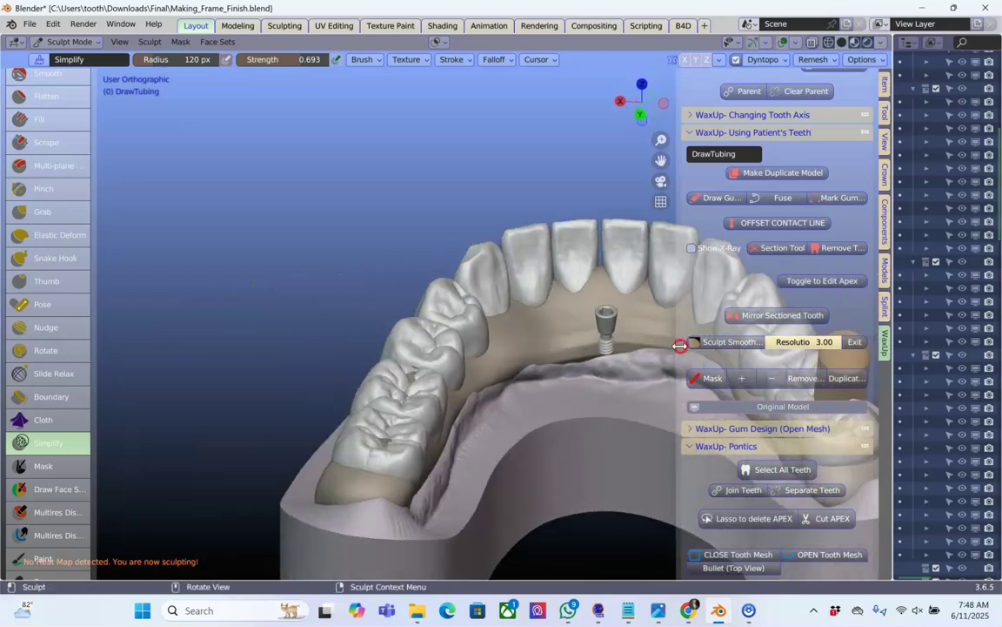
pyautogui.moveTo(555, 376); pyautogui.dragTo(454, 292, button='middle')
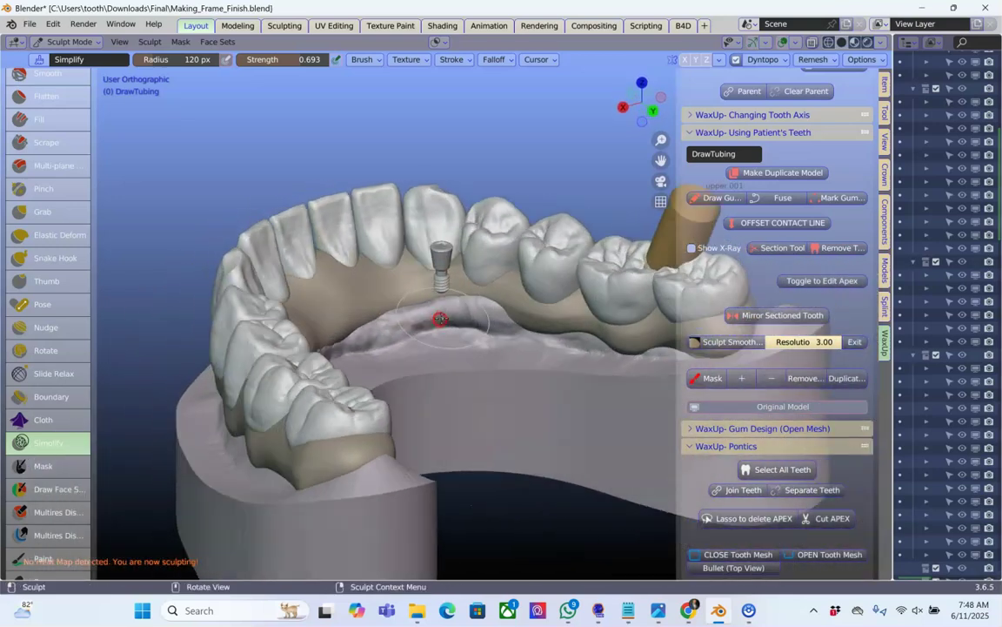
pyautogui.moveTo(348, 307)
pyautogui.mouseDown(button='middle')
pyautogui.moveTo(474, 342)
pyautogui.moveTo(600, 340)
pyautogui.moveTo(548, 364)
pyautogui.moveTo(416, 300)
pyautogui.moveTo(447, 298)
pyautogui.moveTo(428, 350)
pyautogui.mouseUp(button='middle')
pyautogui.click(855, 341)
# - Select the teeth together with the tube and unify them into one object
pyautogui.click(456, 306)
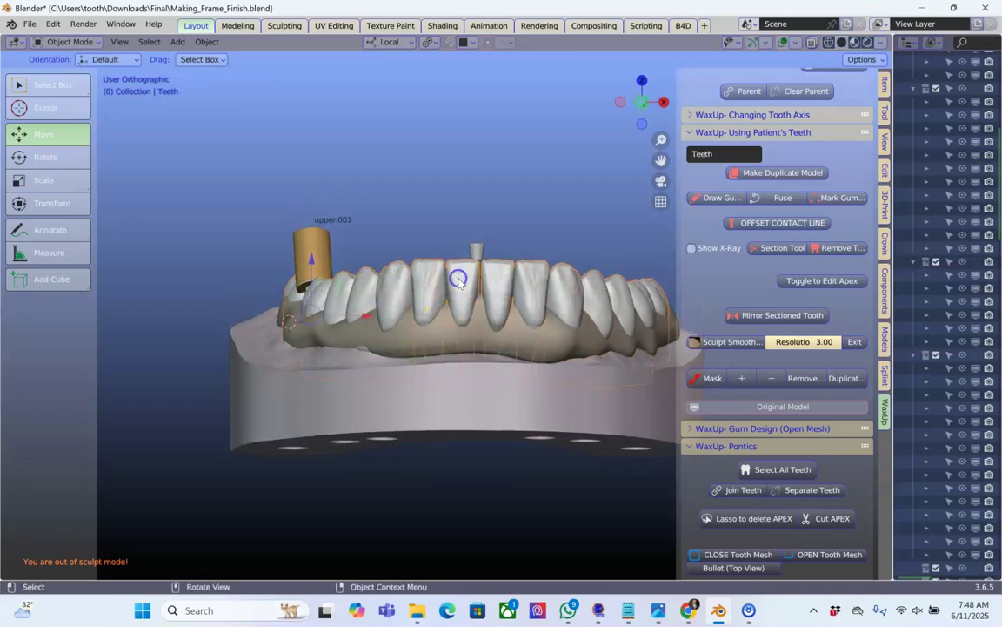
pyautogui.click(432, 331)
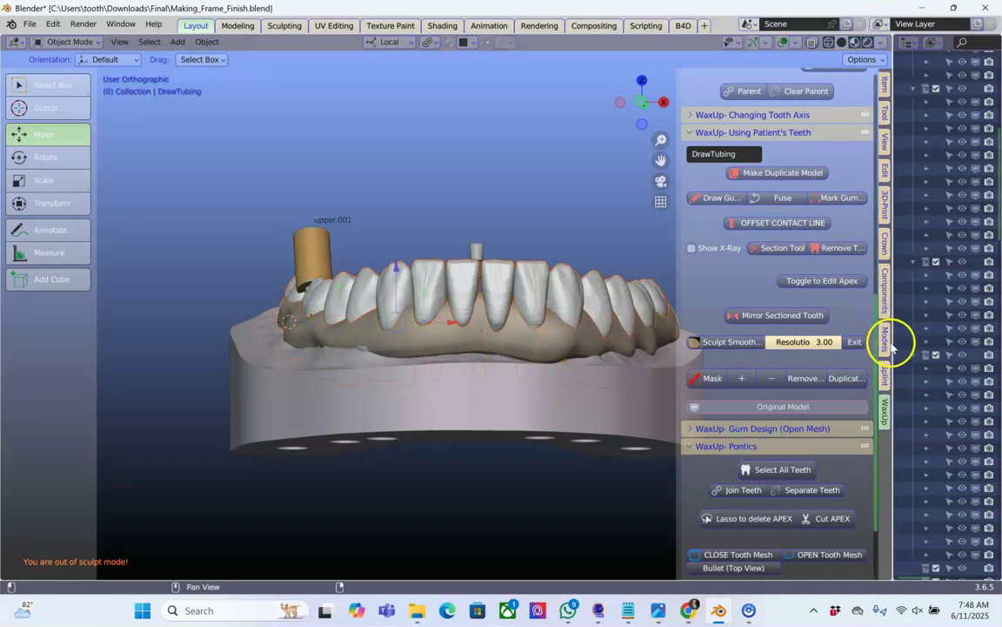
pyautogui.click(884, 375)
pyautogui.scroll(-12, 788, 403)
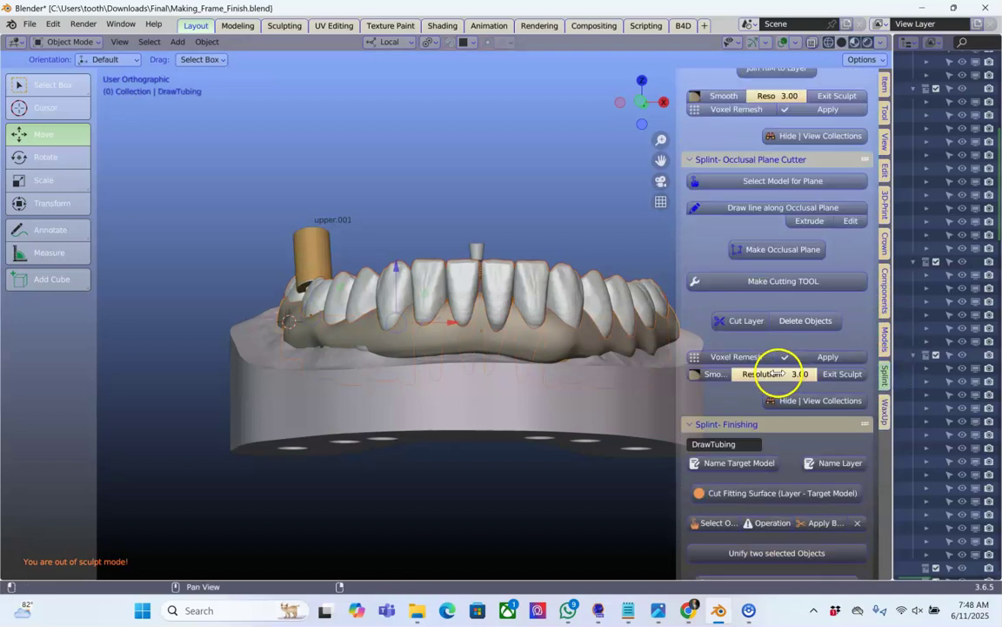
pyautogui.click(779, 482)
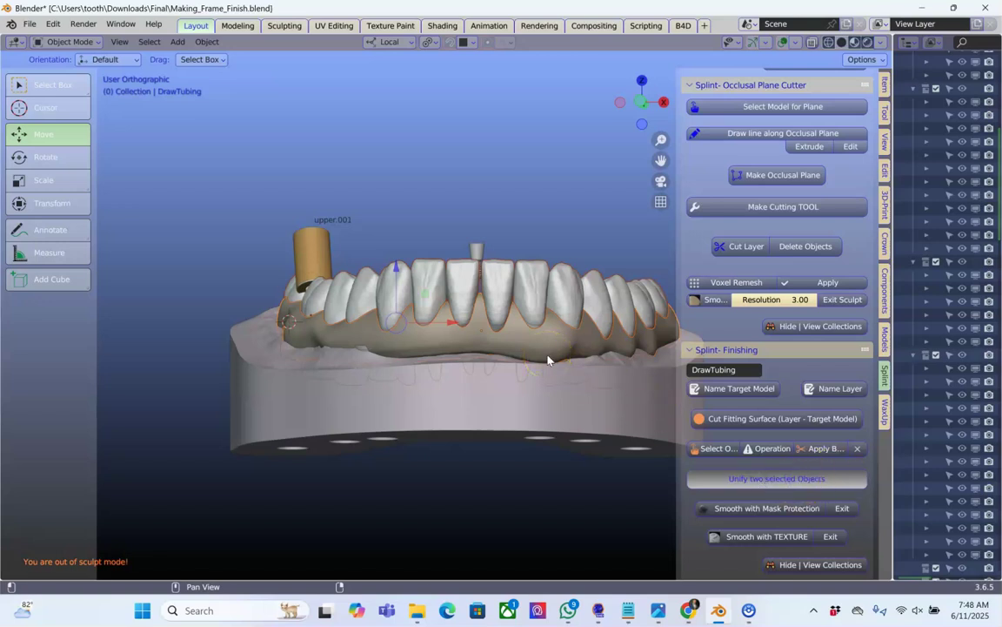
# - Try to cut the fitting surface of the unified frame with a Difference boolean, and undo it
pyautogui.scroll(2, 772, 336)
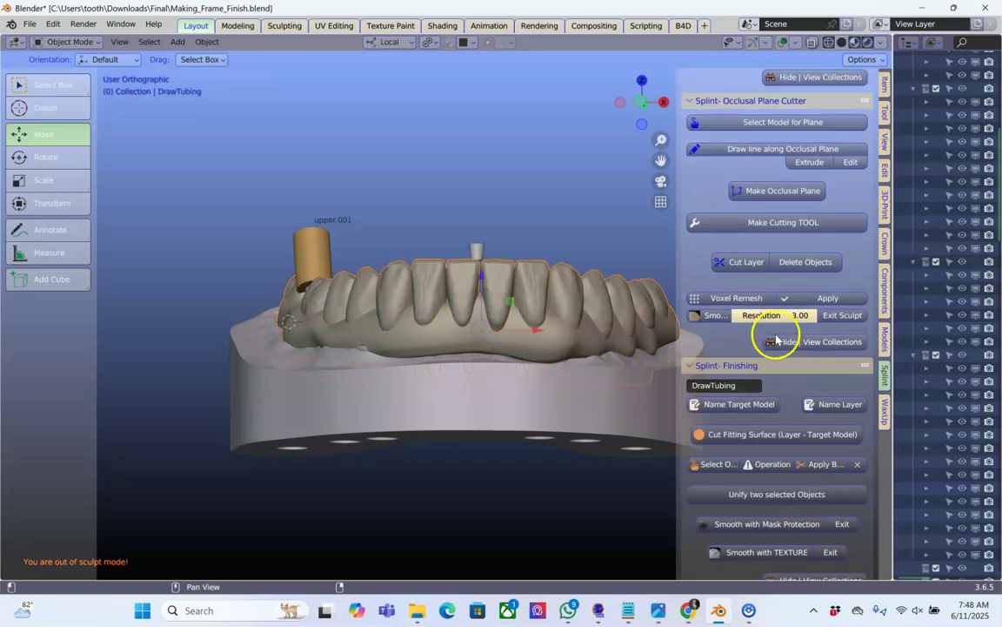
pyautogui.moveTo(557, 367); pyautogui.dragTo(555, 370)
pyautogui.moveTo(555, 370); pyautogui.dragTo(555, 380, button='middle')
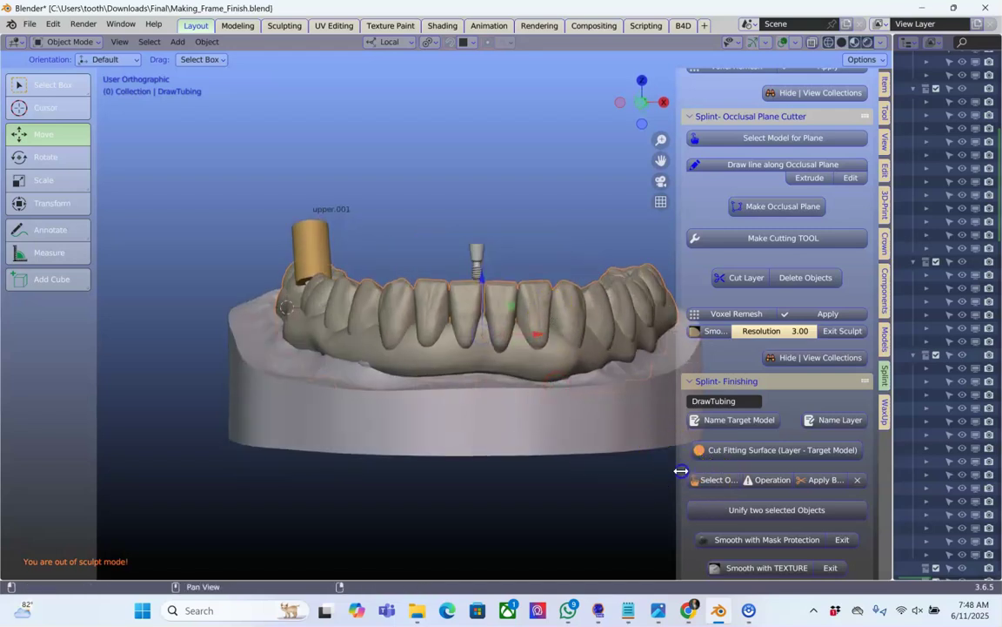
pyautogui.moveTo(676, 470); pyautogui.dragTo(590, 475)
pyautogui.click(630, 484)
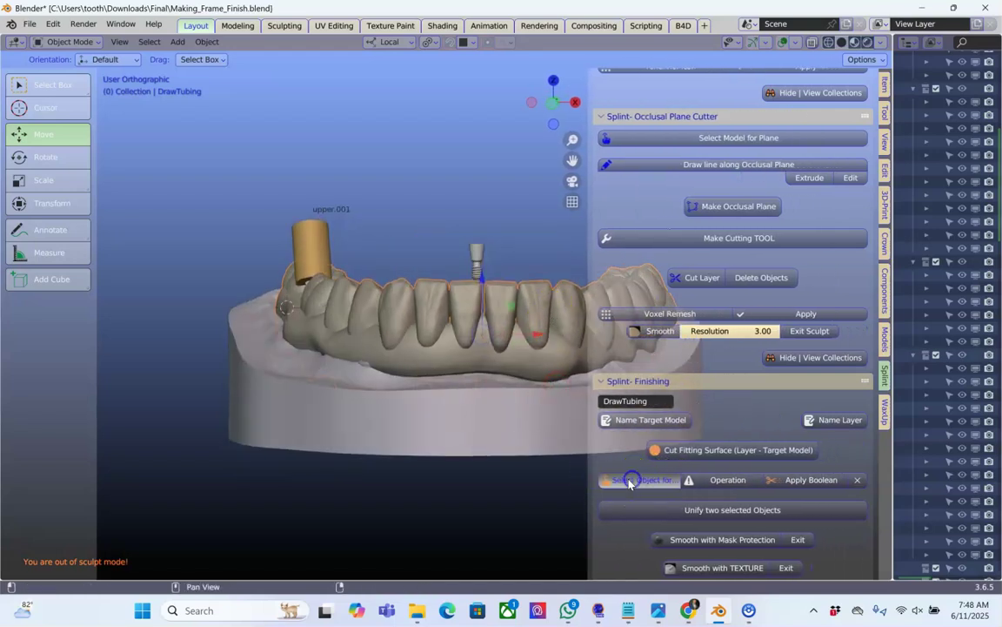
pyautogui.click(516, 455)
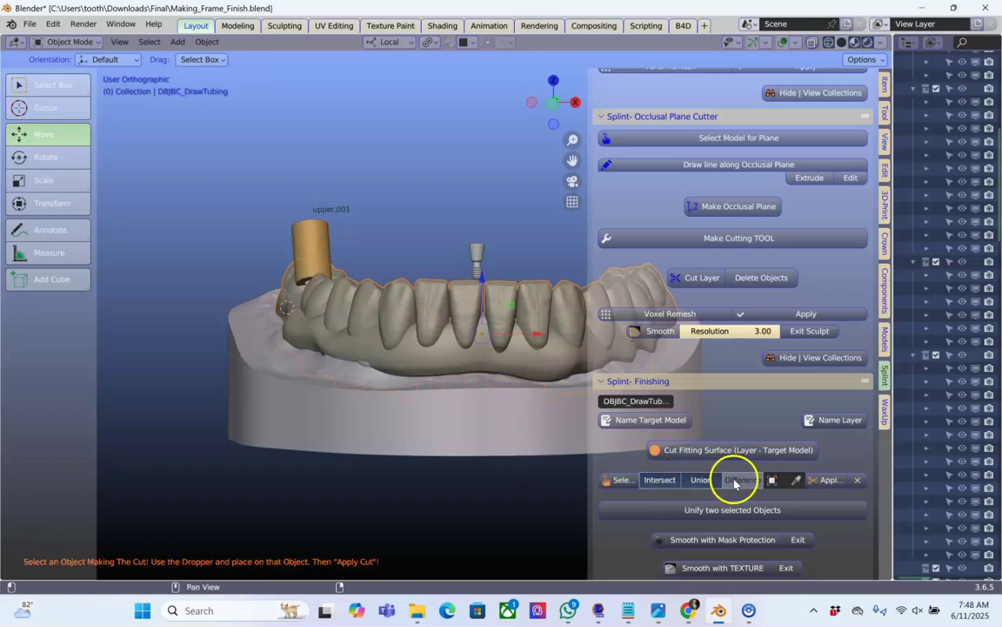
pyautogui.click(824, 480)
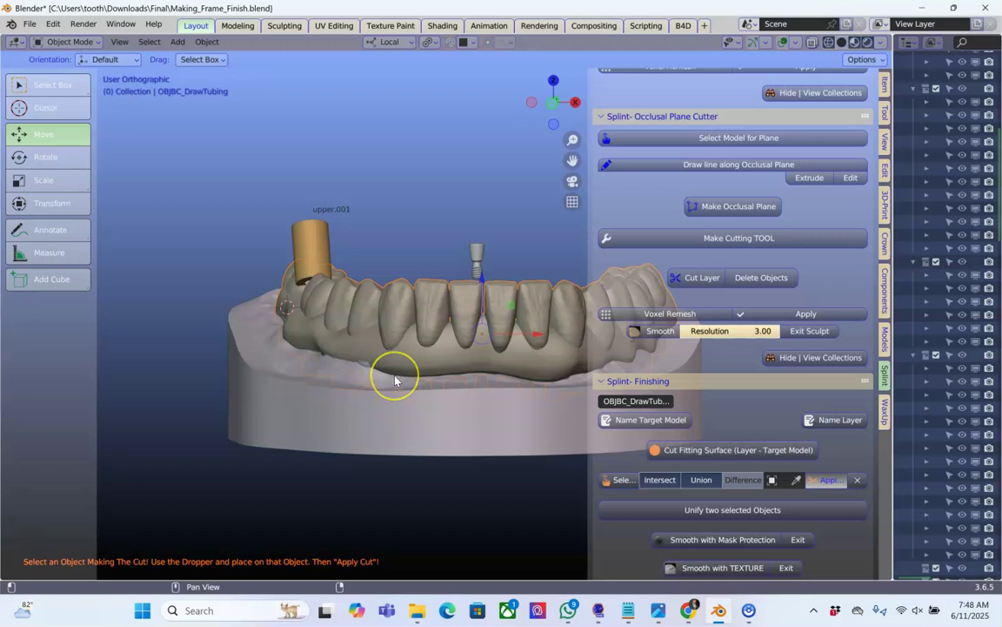
pyautogui.click(442, 406)
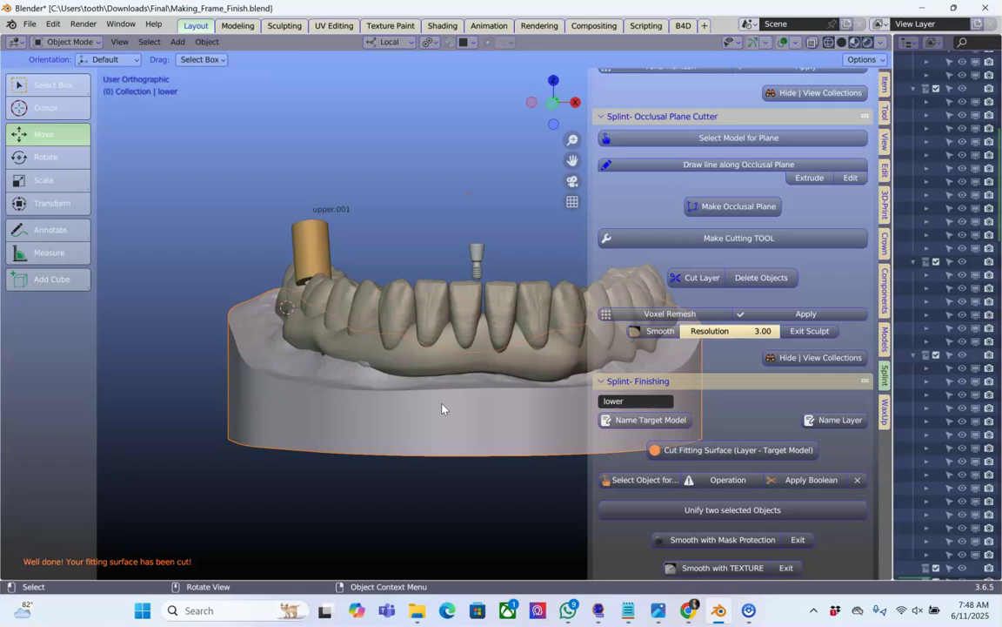
pyautogui.moveTo(442, 409); pyautogui.dragTo(461, 380, button='middle')
pyautogui.hotkey('ctrl', 'z')
# - Save the file as das.blend and subtract the lower model from the unified frame with a Difference boolean
pyautogui.click(491, 315)
pyautogui.scroll(5, 440, 348)
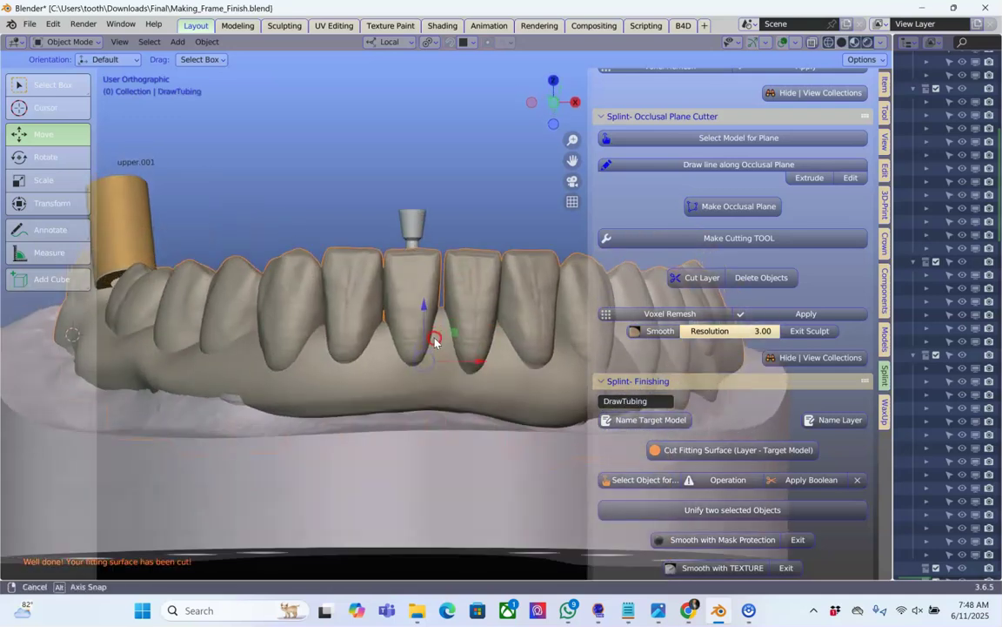
pyautogui.moveTo(458, 351)
pyautogui.mouseDown(button='middle')
pyautogui.moveTo(473, 255)
pyautogui.moveTo(449, 348)
pyautogui.mouseUp(button='middle')
pyautogui.click(428, 391)
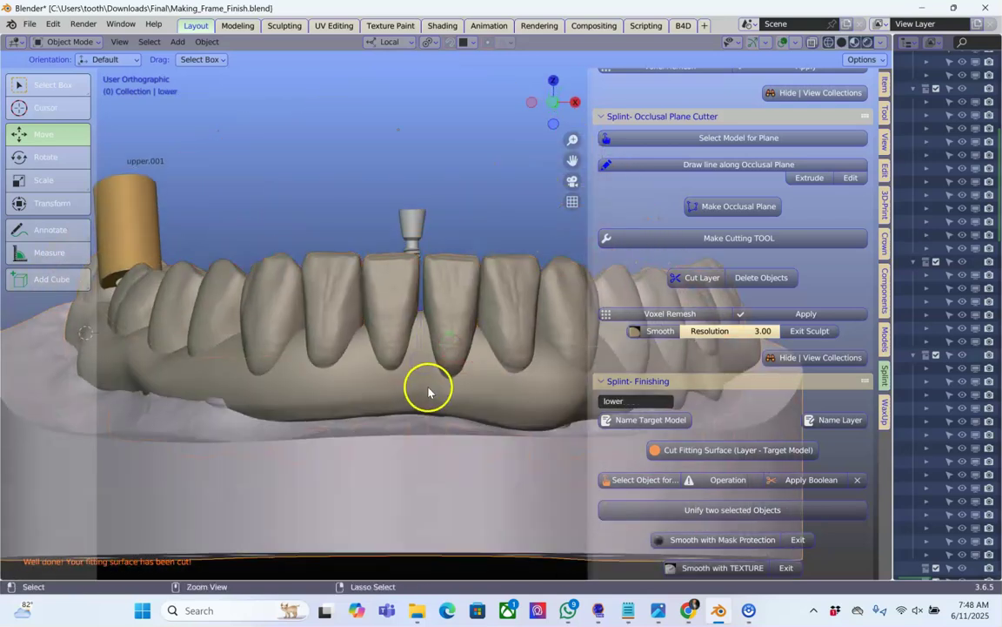
pyautogui.click(438, 393)
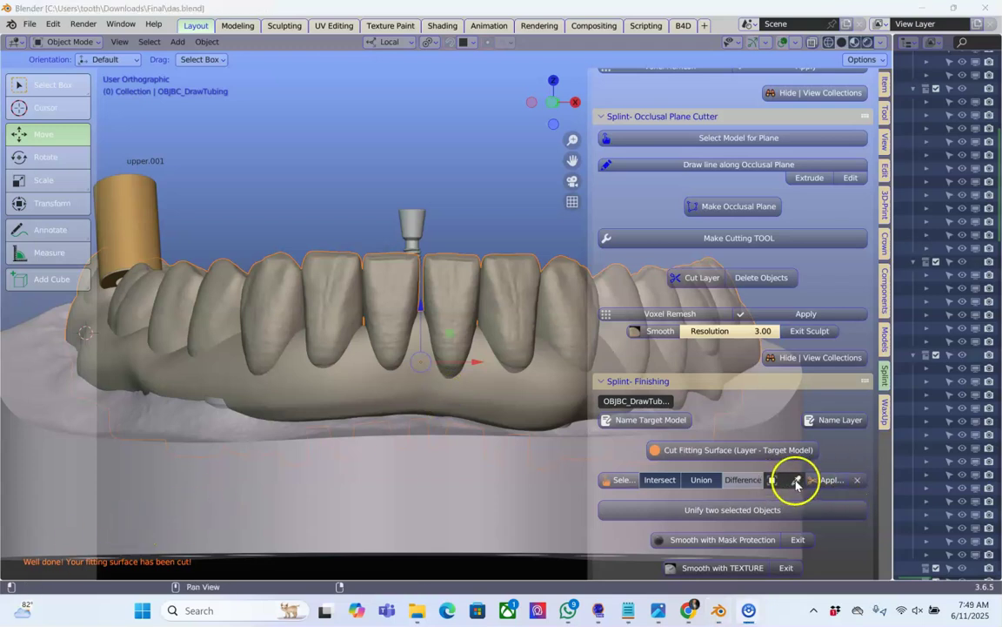
pyautogui.click(797, 480)
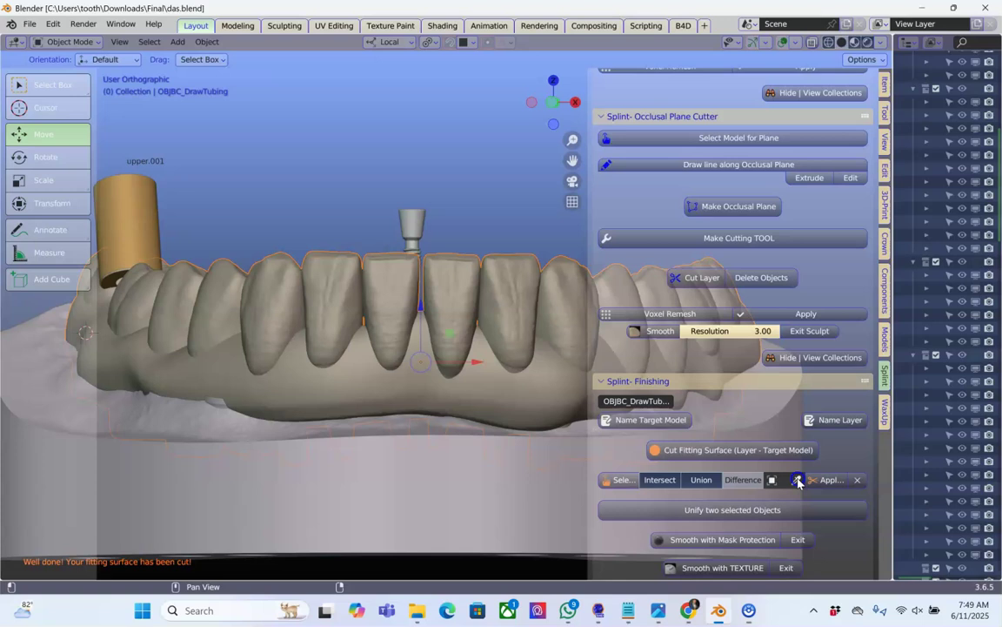
pyautogui.click(410, 486)
pyautogui.moveTo(410, 295); pyautogui.dragTo(451, 323, button='middle')
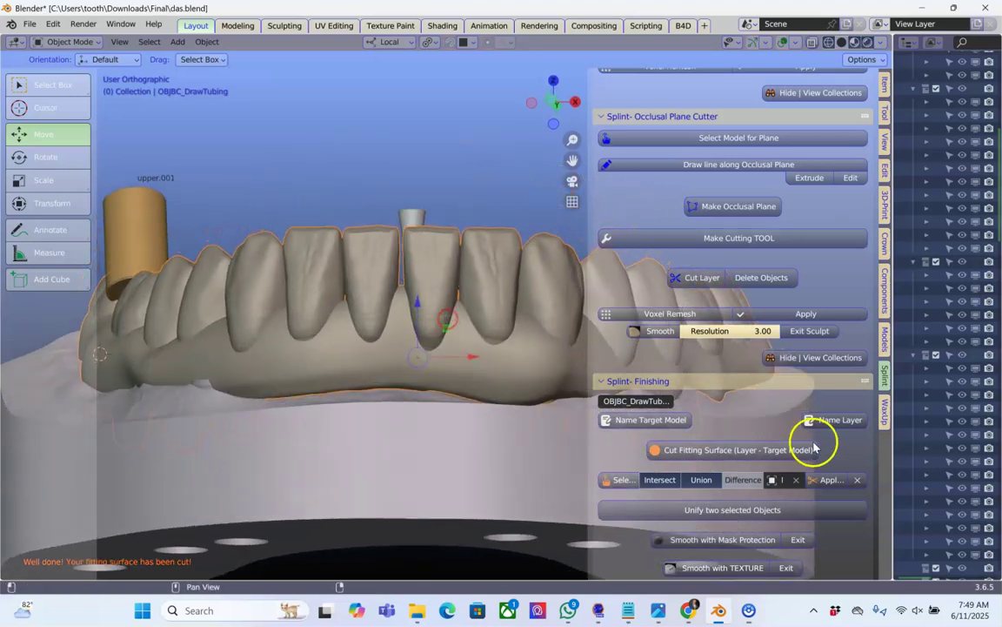
pyautogui.click(833, 481)
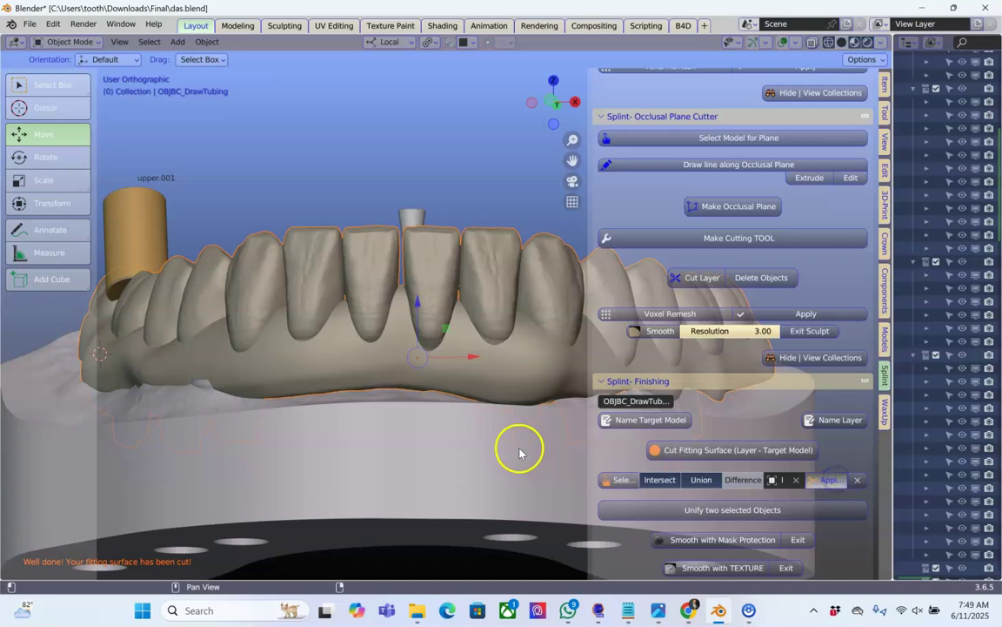
# - Hide the lower model, select the frame and inspect its fitting surface from below
pyautogui.click(442, 470)
pyautogui.moveTo(441, 470); pyautogui.dragTo(454, 448, button='middle')
pyautogui.click(477, 380)
pyautogui.moveTo(477, 380); pyautogui.dragTo(478, 205, button='middle')
pyautogui.scroll(-1, 766, 461)
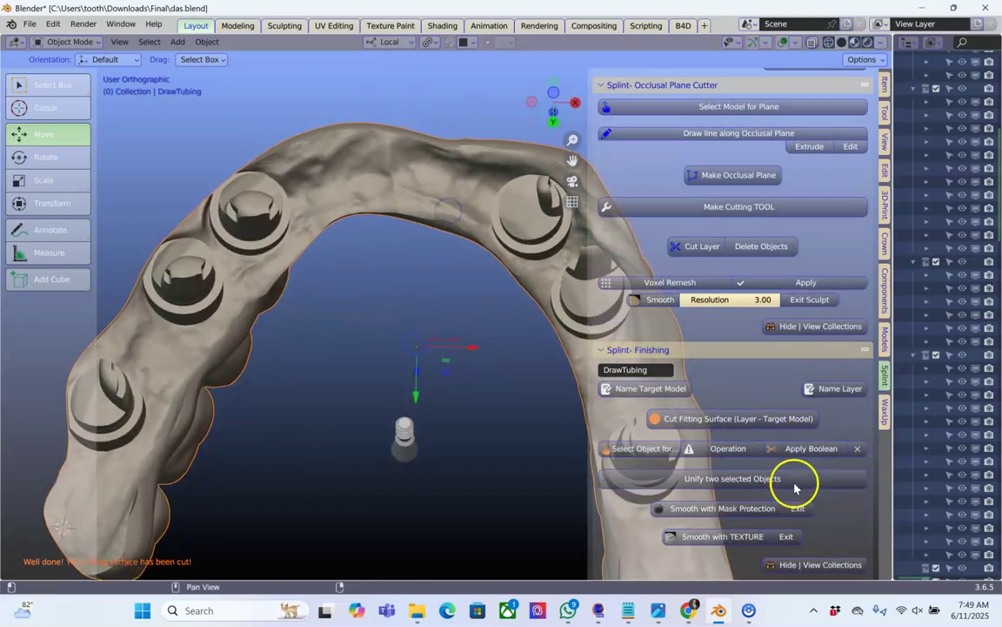
# - Start smoothing with mask protection on the frame and clear the mask
pyautogui.click(708, 510)
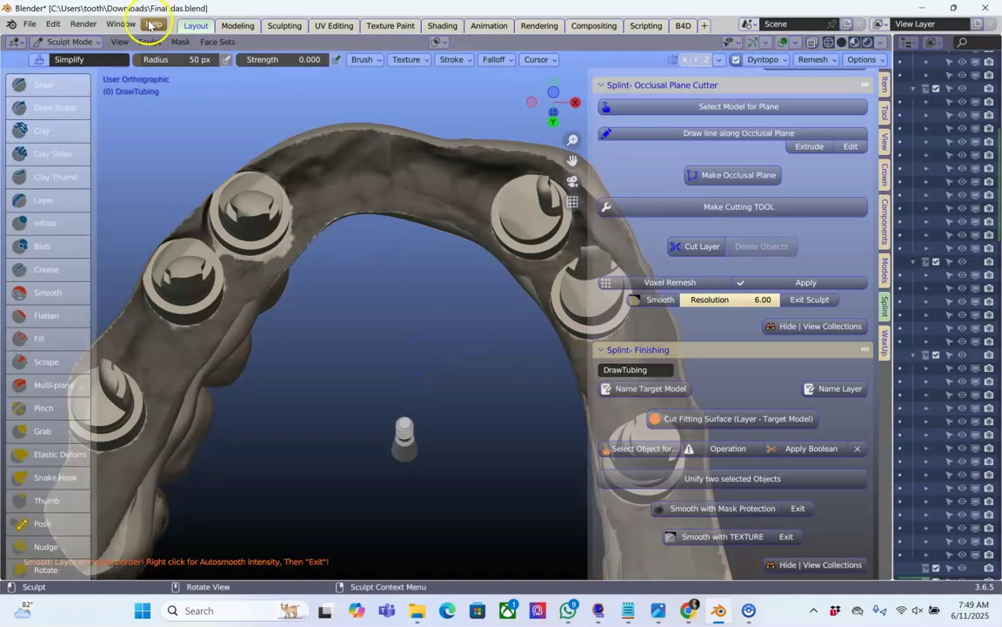
pyautogui.click(181, 41)
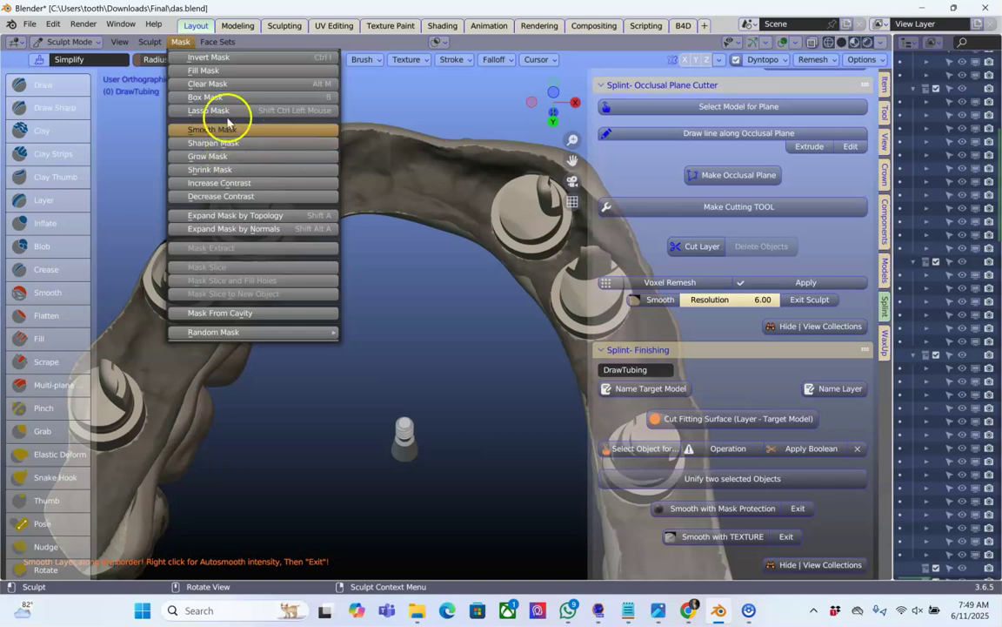
pyautogui.click(228, 84)
# - Set the brush radius to 116 px and smooth the fitting surface along the front and one side of the arch
pyautogui.rightClick(352, 209)
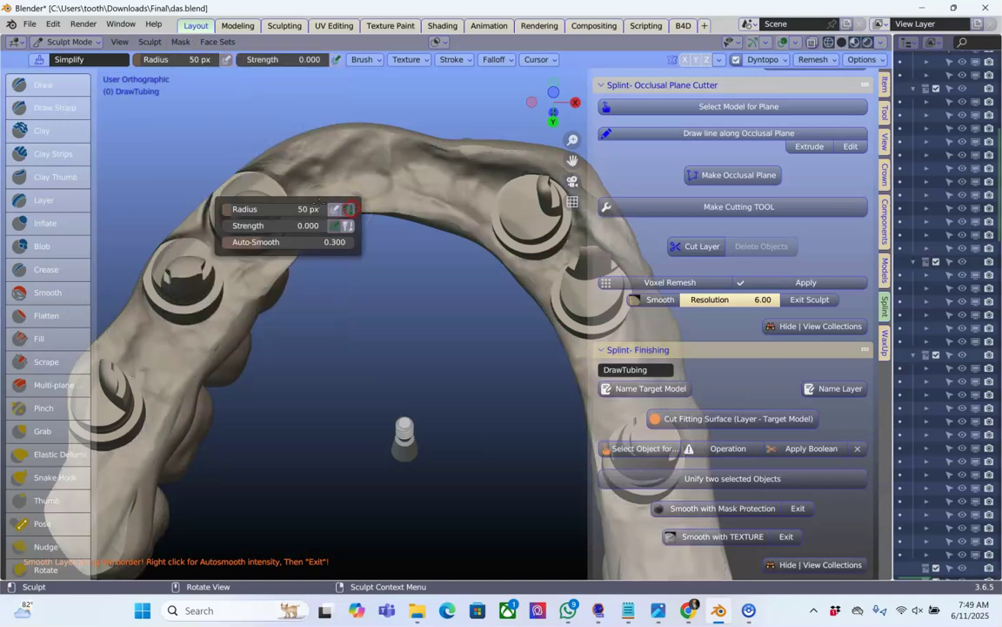
pyautogui.moveTo(260, 208); pyautogui.dragTo(276, 208)
pyautogui.moveTo(358, 160)
pyautogui.mouseDown()
pyautogui.moveTo(262, 160)
pyautogui.moveTo(230, 213)
pyautogui.moveTo(224, 277)
pyautogui.moveTo(192, 346)
pyautogui.moveTo(221, 310)
pyautogui.moveTo(200, 355)
pyautogui.mouseUp()
pyautogui.scroll(-1, 259, 343)
pyautogui.keyDown('shift'); pyautogui.moveTo(262, 342); pyautogui.dragTo(370, 324, button='middle'); pyautogui.keyUp('shift')
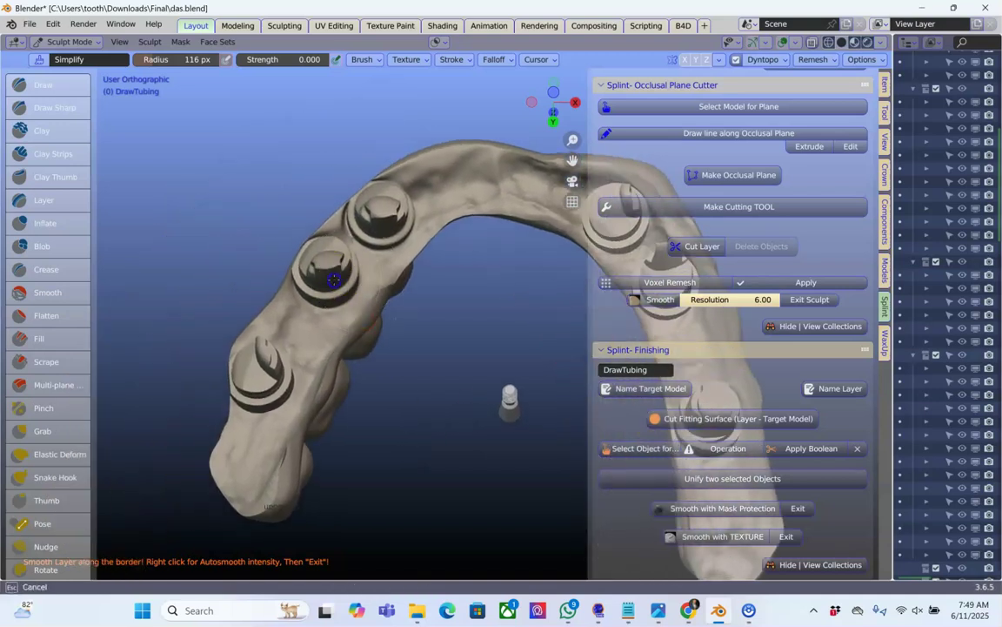
# - Set the sculpt resolution to 4 and the smoothing brush strength to about 0.603
pyautogui.click(755, 299)
pyautogui.write('4')
pyautogui.press('Return')
pyautogui.rightClick(348, 307)
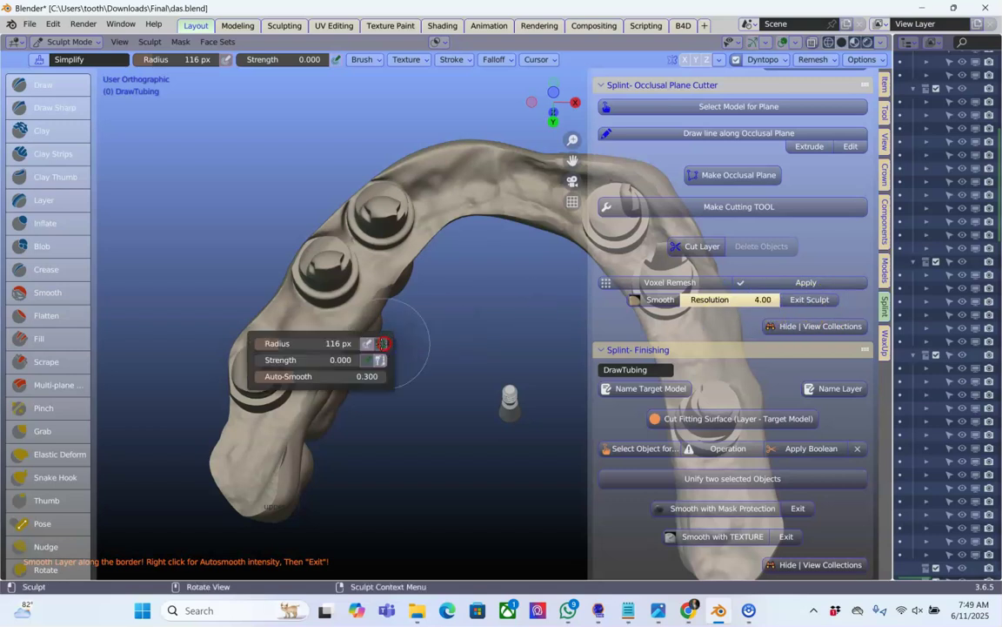
pyautogui.moveTo(272, 360); pyautogui.dragTo(331, 360)
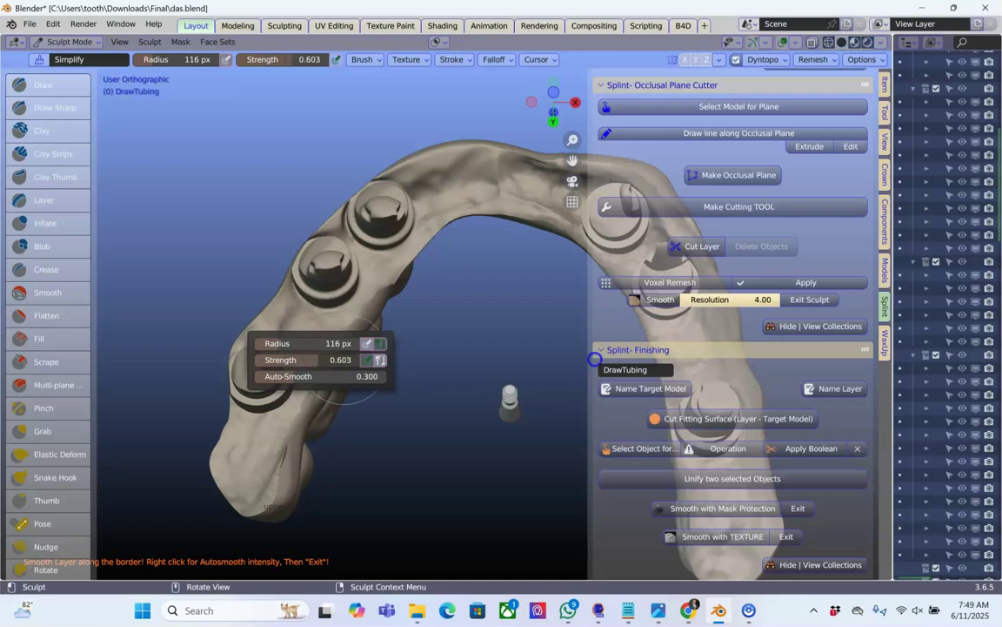
# - Smooth the rest of the fitting surface around the abutment seats on both sides of the arch and exit mask-protected smoothing
pyautogui.moveTo(361, 226)
pyautogui.mouseDown()
pyautogui.moveTo(249, 482)
pyautogui.moveTo(329, 318)
pyautogui.moveTo(459, 201)
pyautogui.moveTo(389, 204)
pyautogui.moveTo(459, 215)
pyautogui.moveTo(465, 226)
pyautogui.moveTo(512, 157)
pyautogui.mouseUp()
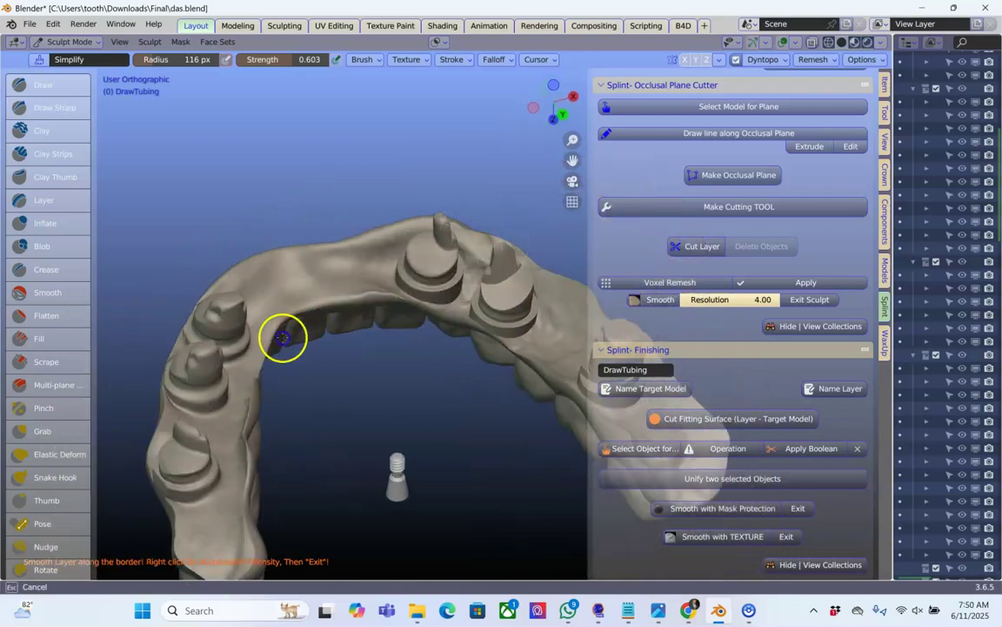
pyautogui.moveTo(282, 341)
pyautogui.mouseDown()
pyautogui.moveTo(426, 307)
pyautogui.moveTo(420, 282)
pyautogui.mouseUp()
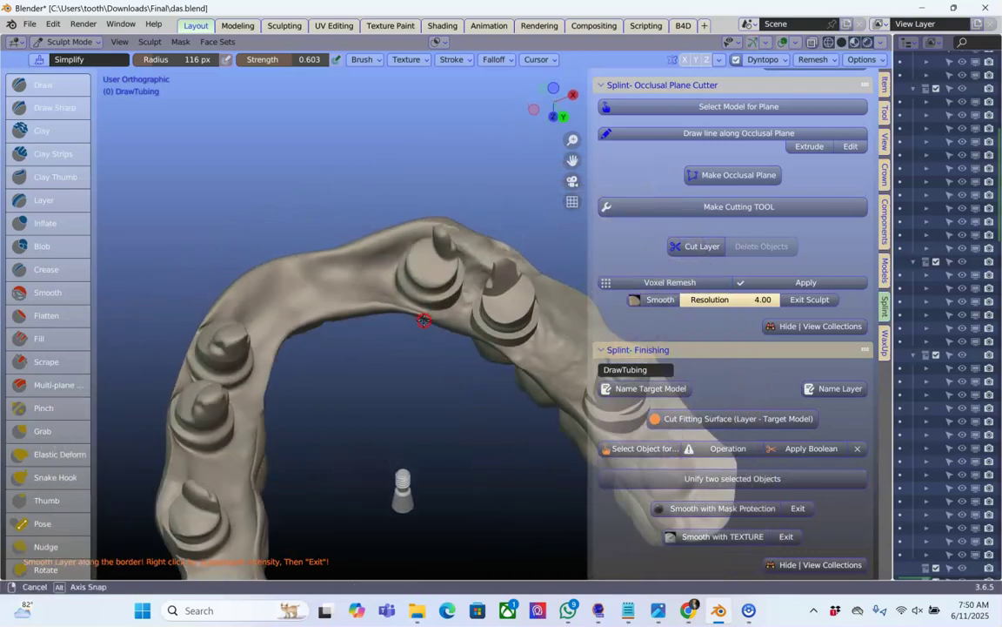
pyautogui.moveTo(409, 287)
pyautogui.mouseDown()
pyautogui.moveTo(477, 253)
pyautogui.moveTo(594, 420)
pyautogui.moveTo(496, 365)
pyautogui.mouseUp()
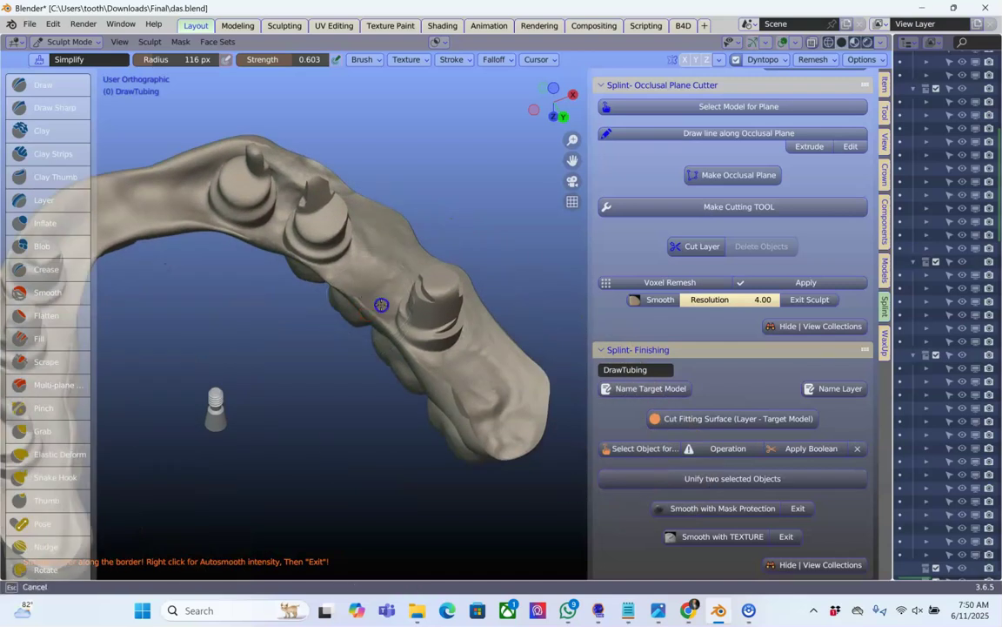
pyautogui.moveTo(380, 302)
pyautogui.mouseDown()
pyautogui.moveTo(496, 380)
pyautogui.moveTo(257, 146)
pyautogui.moveTo(242, 152)
pyautogui.mouseUp()
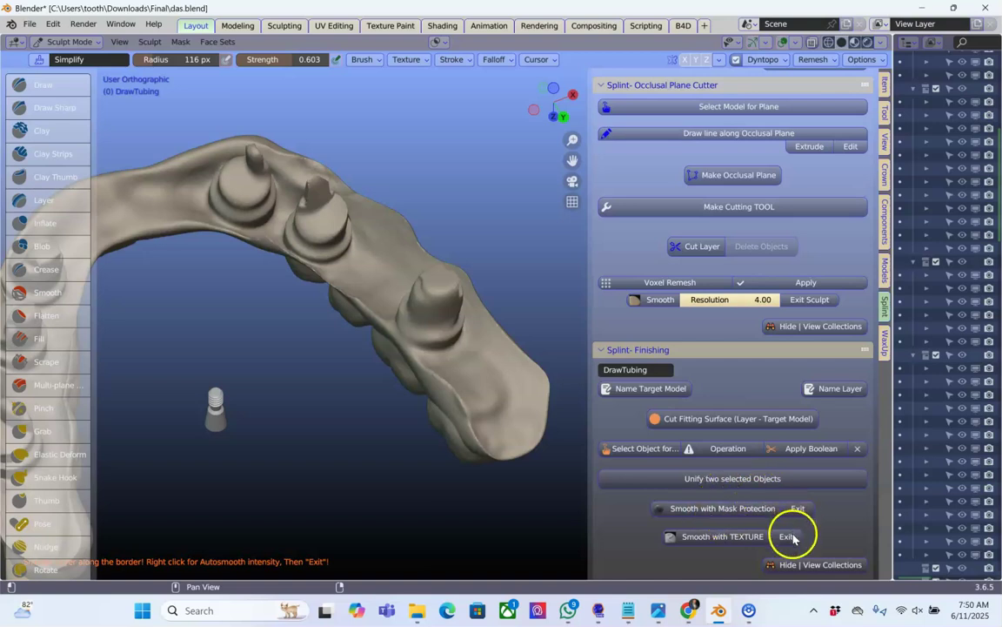
pyautogui.click(801, 510)
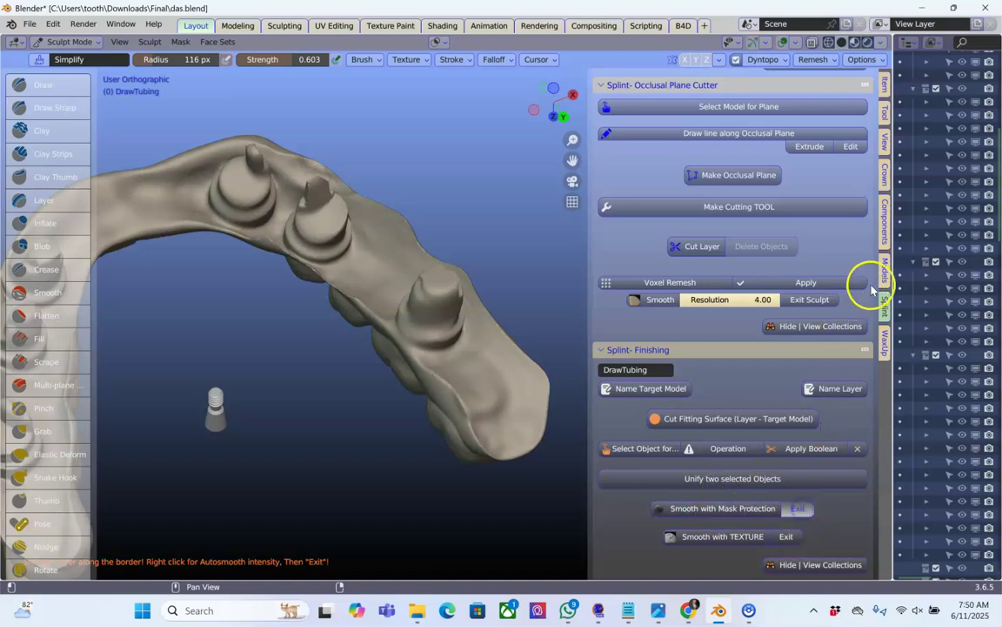
# - Voxel remesh the full-arch restoration with the Crown frame tools at a voxel size of 0.2 mm and apply it
pyautogui.click(886, 278)
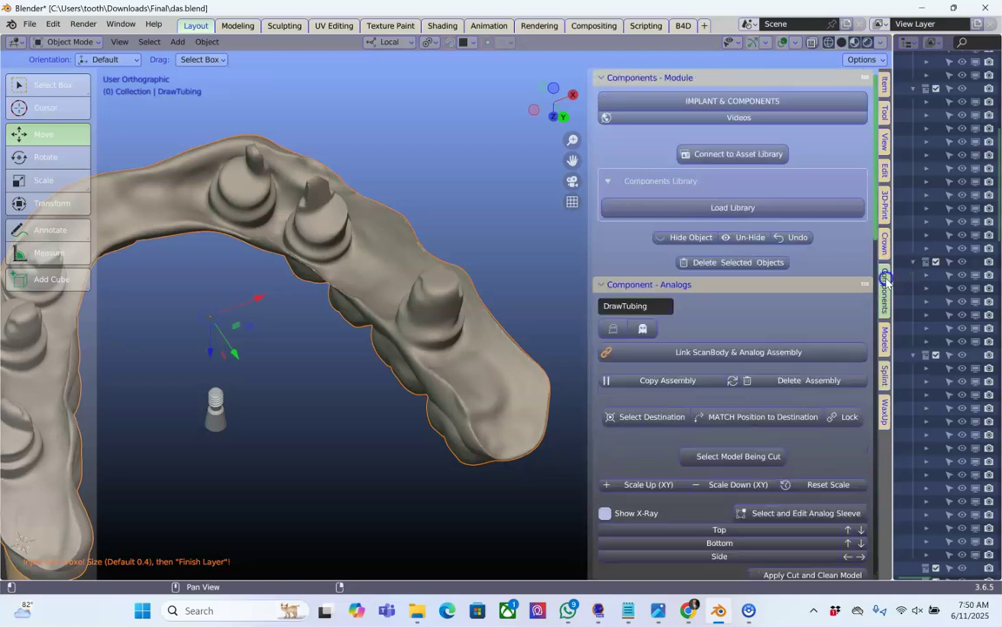
pyautogui.click(885, 242)
pyautogui.scroll(-5, 405, 258)
pyautogui.moveTo(405, 259); pyautogui.dragTo(401, 493, button='middle')
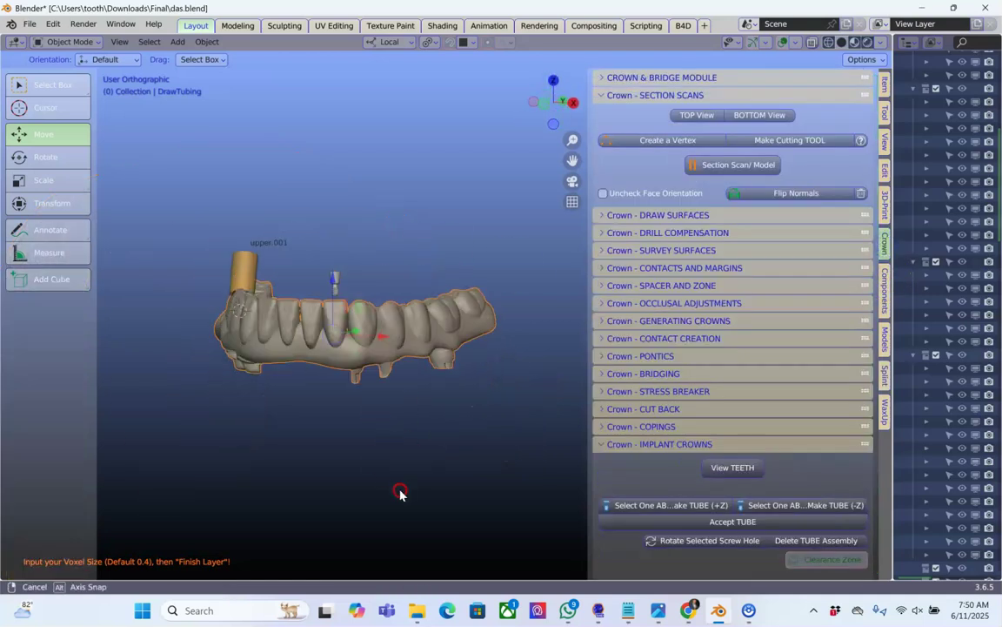
pyautogui.scroll(3, 380, 357)
pyautogui.keyDown('shift'); pyautogui.moveTo(408, 362); pyautogui.dragTo(482, 346, button='middle'); pyautogui.keyUp('shift')
pyautogui.scroll(-15, 684, 404)
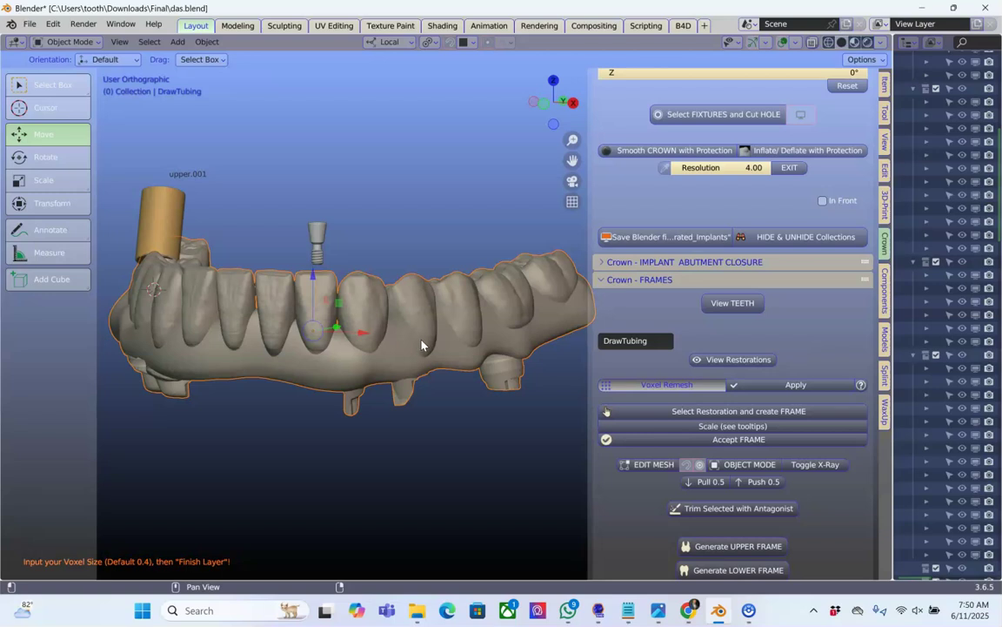
pyautogui.click(633, 385)
pyautogui.click(722, 384)
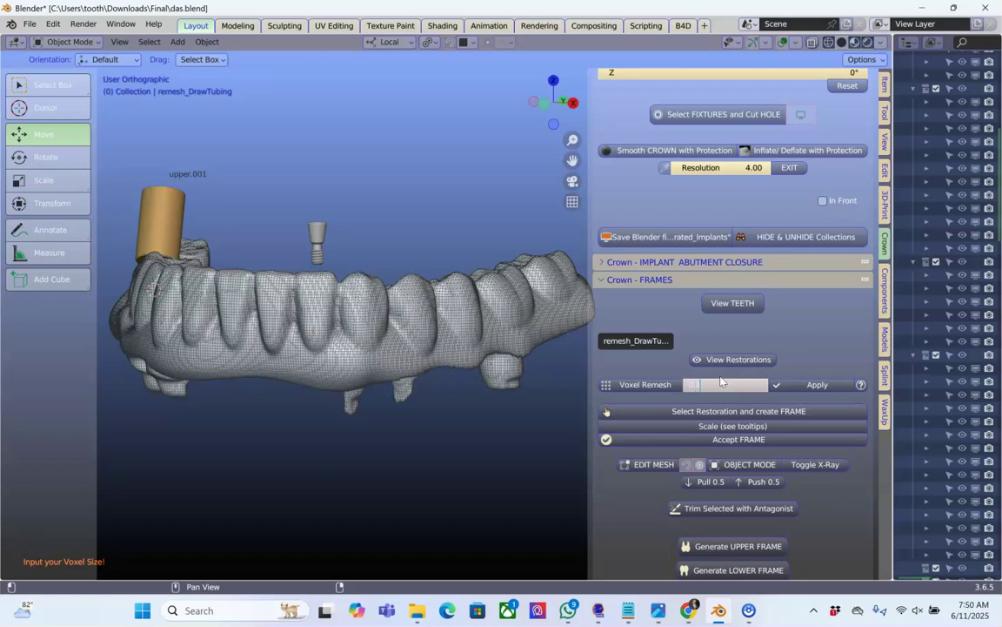
pyautogui.press('Return')
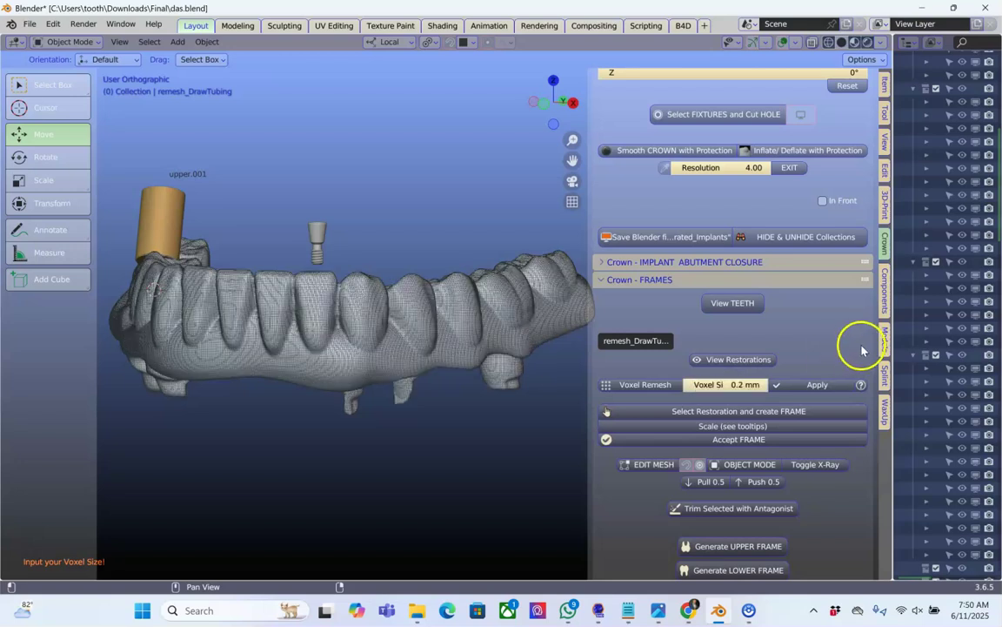
pyautogui.click(831, 387)
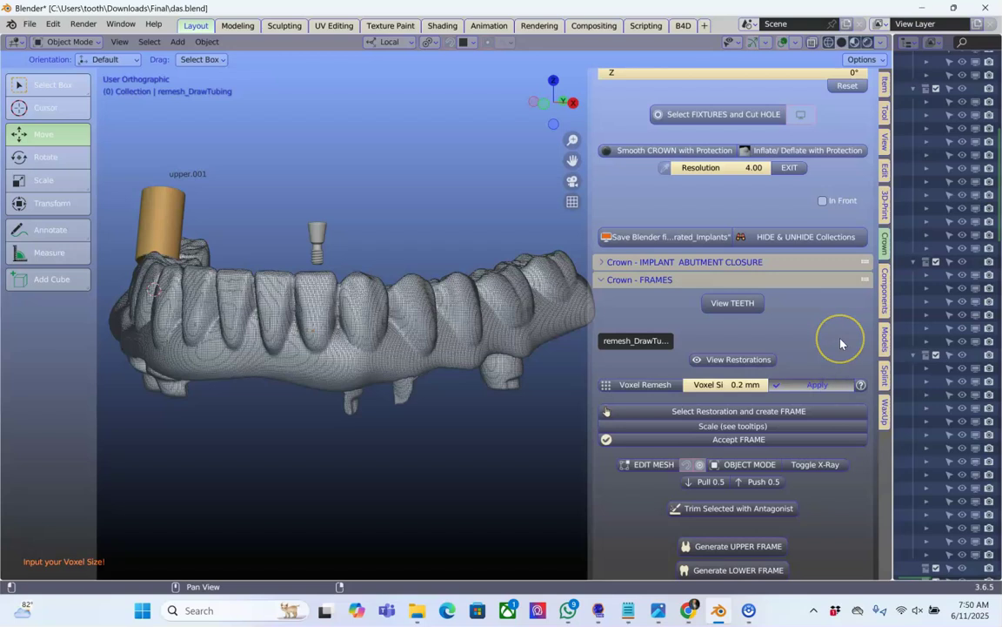
# - Create a frame from the remeshed restoration and accept it
pyautogui.click(728, 414)
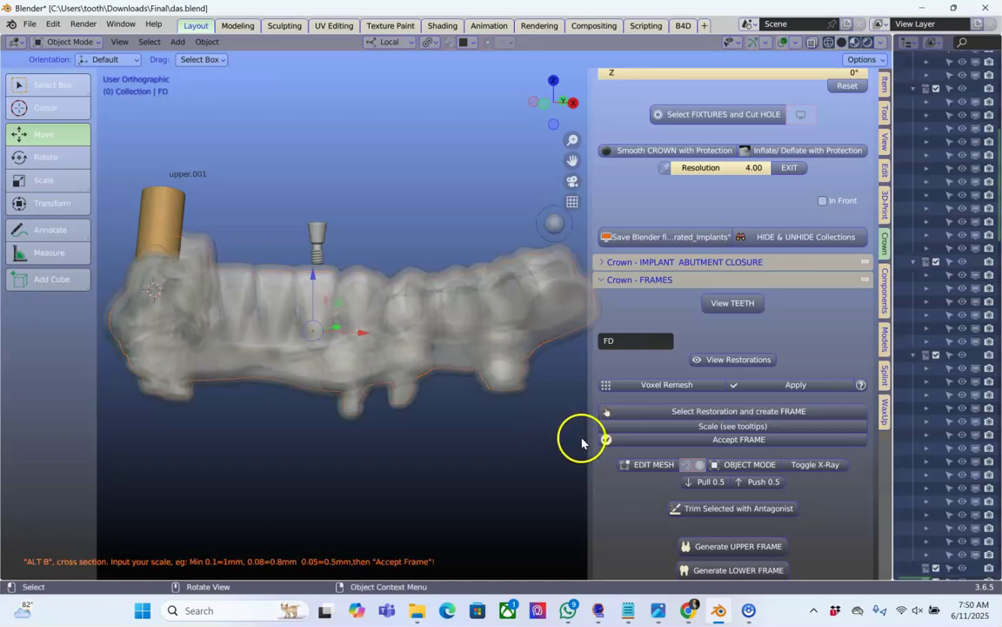
pyautogui.click(700, 440)
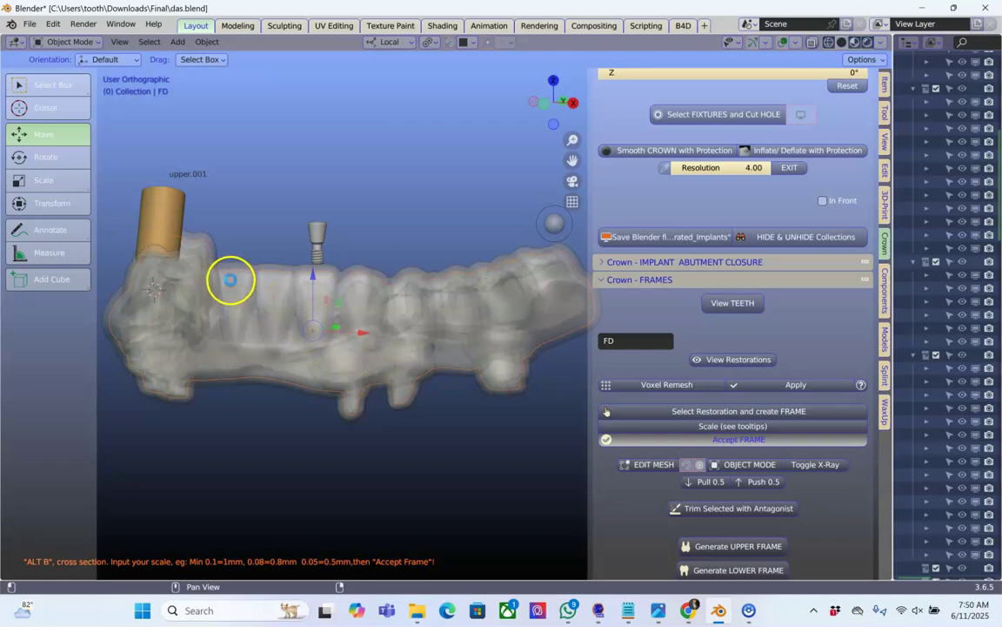
pyautogui.click(669, 437)
pyautogui.scroll(-1, 745, 477)
pyautogui.moveTo(447, 418); pyautogui.dragTo(571, 401, button='middle')
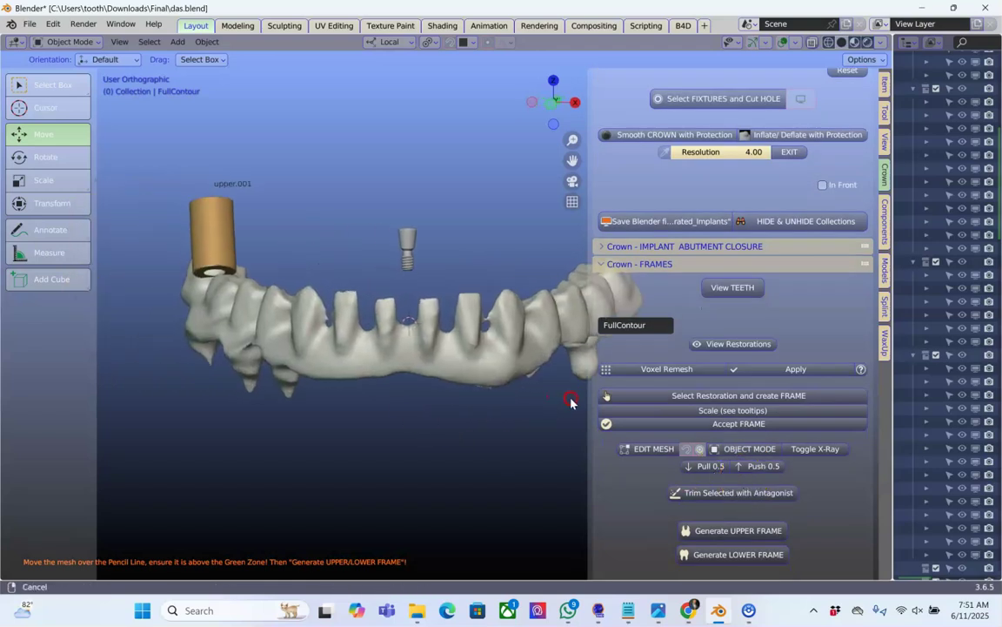
# - Show the Full Contour collection as a transparent overlay around the frame
pyautogui.scroll(-5, 794, 471)
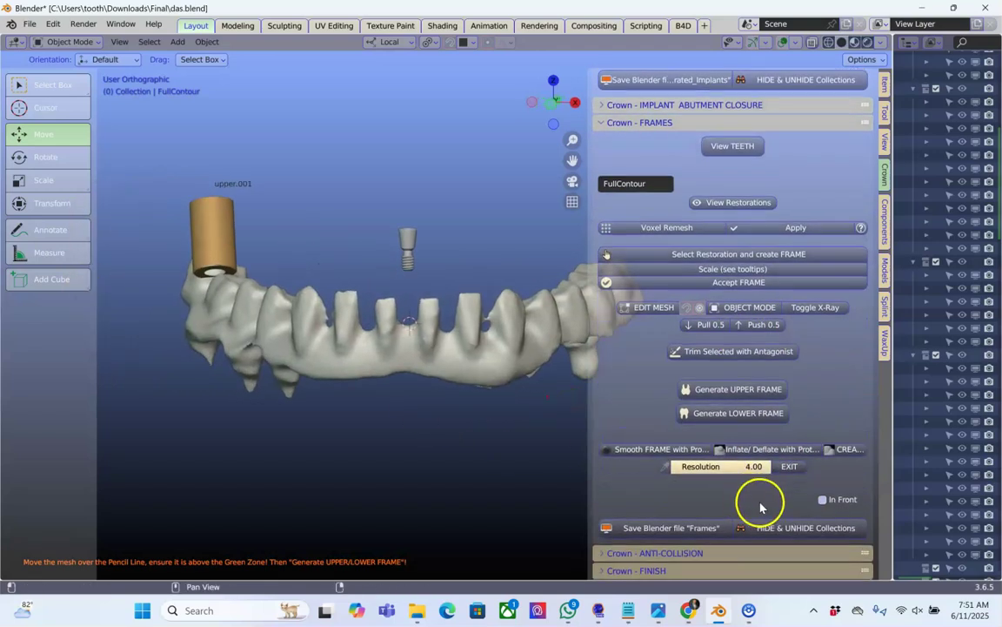
pyautogui.click(799, 528)
pyautogui.click(721, 483)
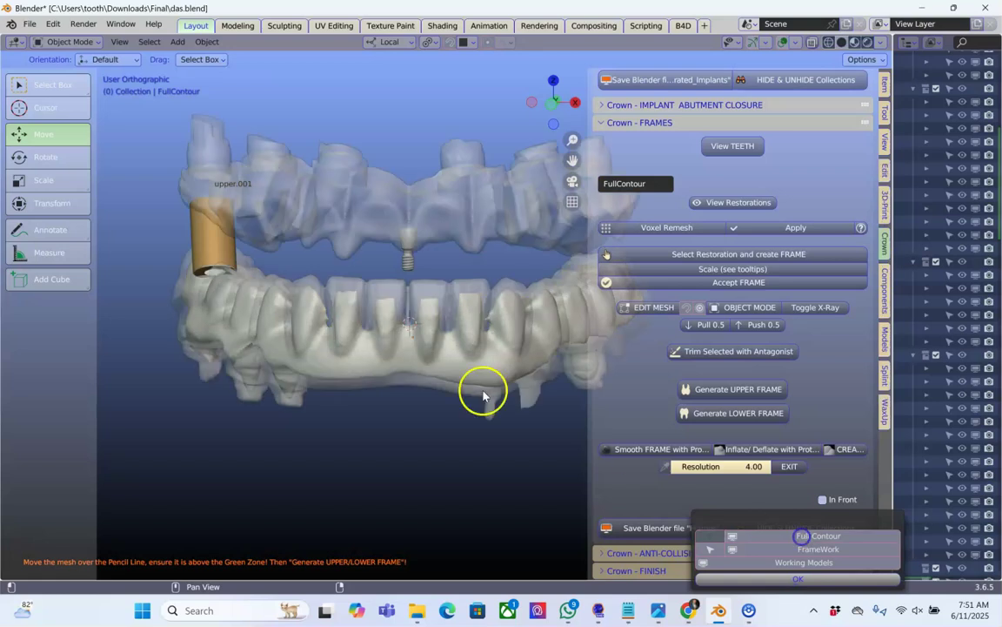
# - Edit the FrameDesign mesh with proportional editing and pull three front tooth cores up towards the incisal edges, the last by about 1.06 mm
pyautogui.scroll(5, 377, 326)
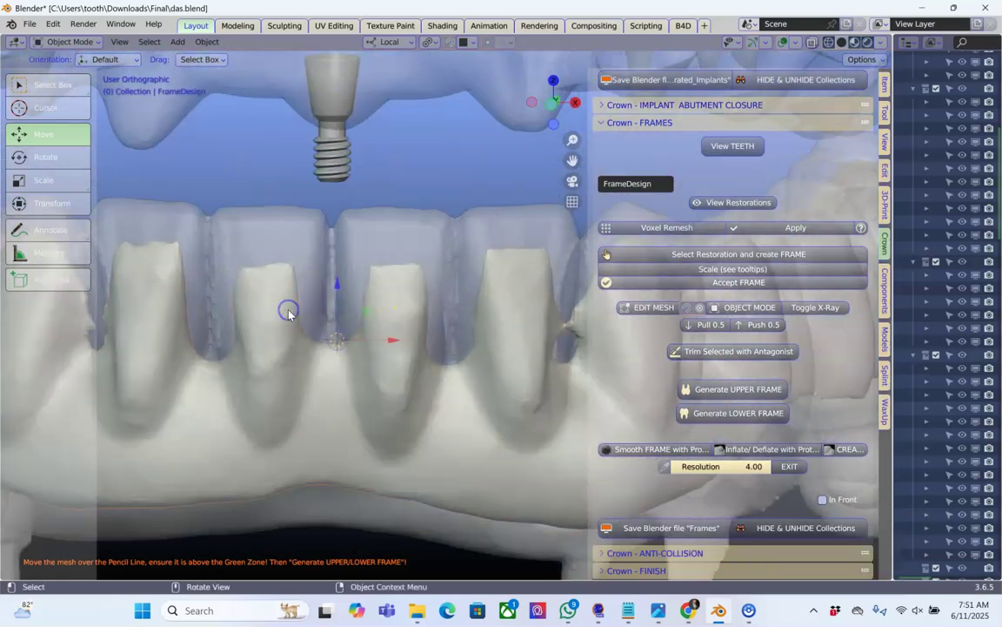
pyautogui.scroll(2, 289, 314)
pyautogui.keyDown('shift'); pyautogui.moveTo(291, 313); pyautogui.dragTo(419, 330, button='middle'); pyautogui.keyUp('shift')
pyautogui.press('Tab')
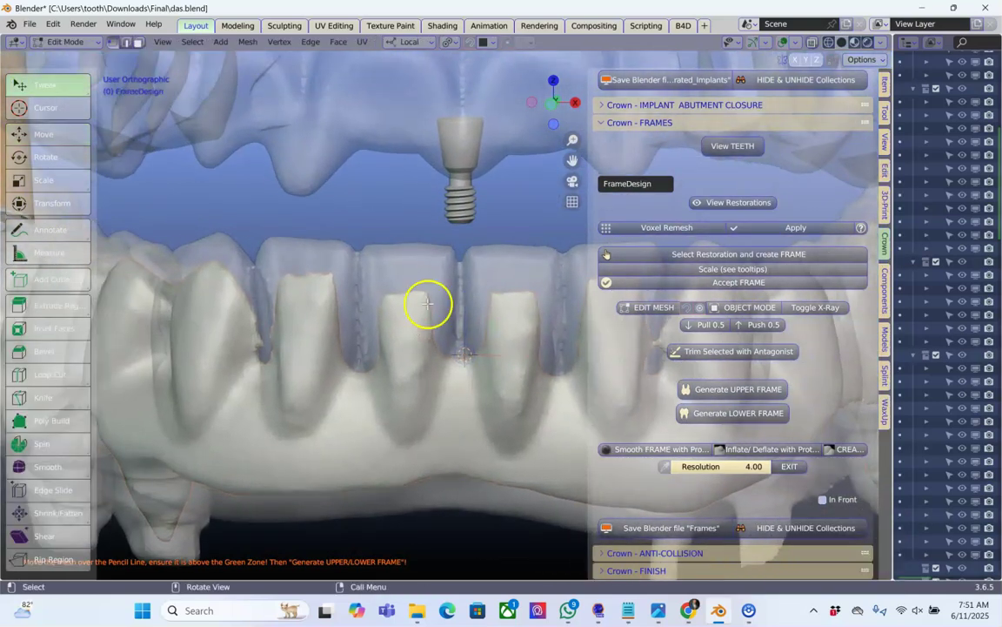
pyautogui.click(510, 44)
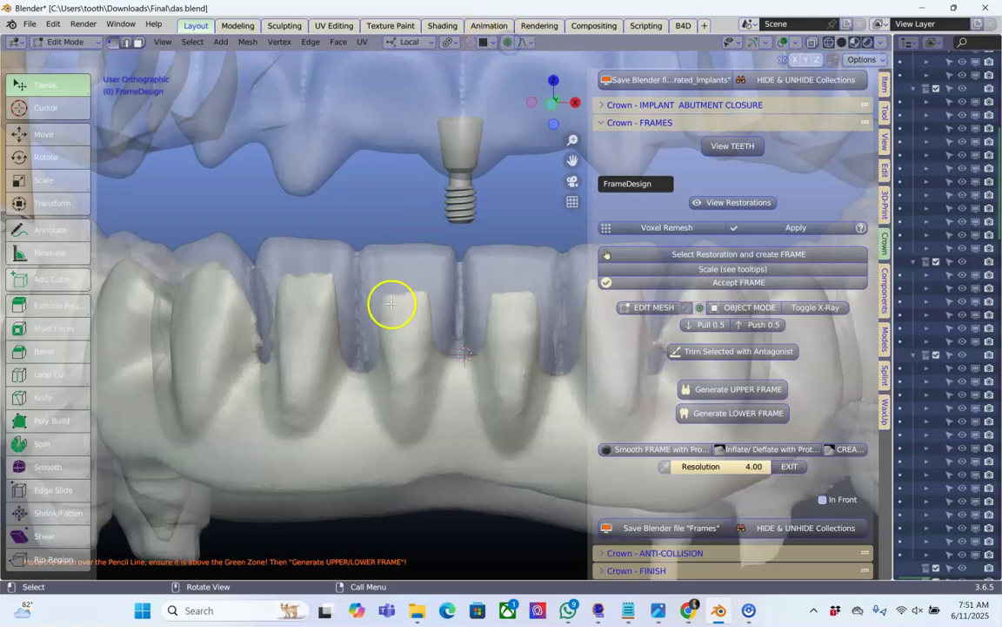
pyautogui.moveTo(395, 294); pyautogui.dragTo(396, 279)
pyautogui.moveTo(288, 273); pyautogui.dragTo(288, 259)
pyautogui.moveTo(406, 276); pyautogui.dragTo(411, 266)
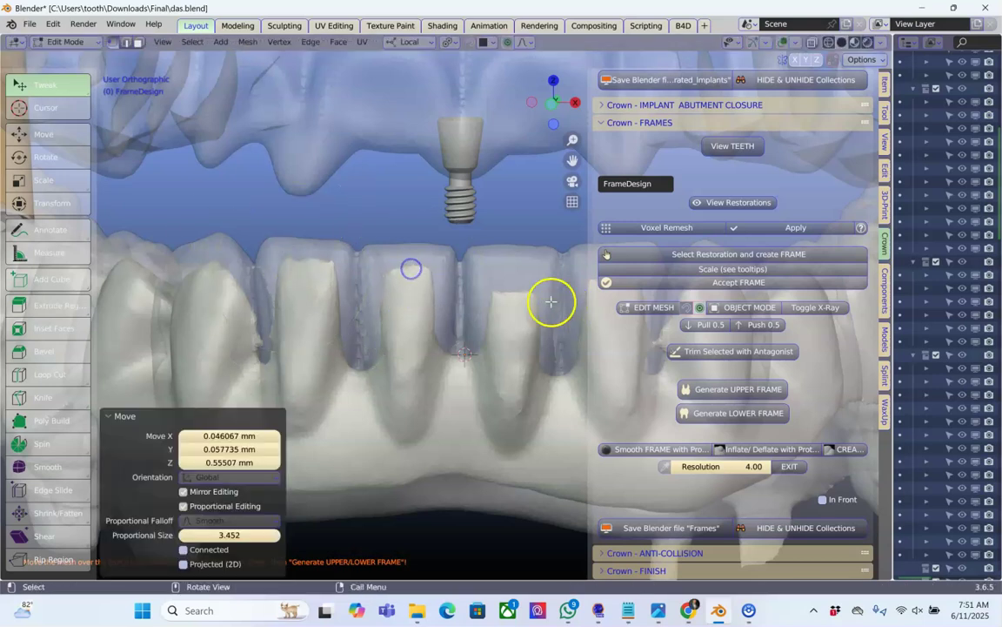
pyautogui.moveTo(513, 291); pyautogui.dragTo(512, 270)
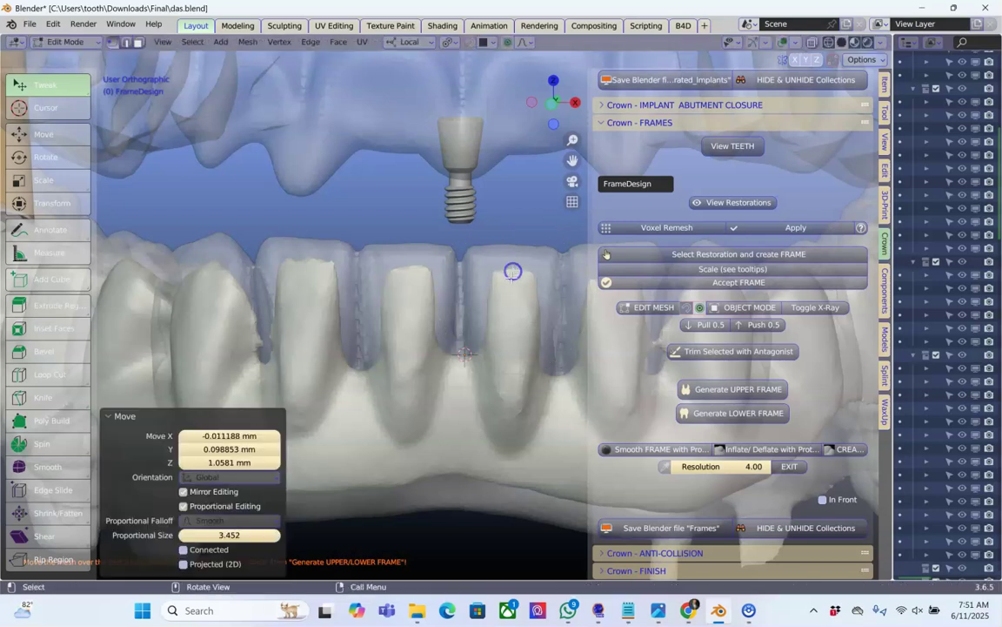
# - Refine the tips of the front tooth cores from other angles, raising the last by about 0.45 mm, and exit mesh editing
pyautogui.moveTo(513, 270); pyautogui.dragTo(541, 296, button='middle')
pyautogui.moveTo(506, 264); pyautogui.dragTo(502, 263)
pyautogui.moveTo(502, 263); pyautogui.dragTo(401, 306, button='middle')
pyautogui.moveTo(284, 293); pyautogui.dragTo(286, 287)
pyautogui.moveTo(416, 331); pyautogui.dragTo(360, 326, button='middle')
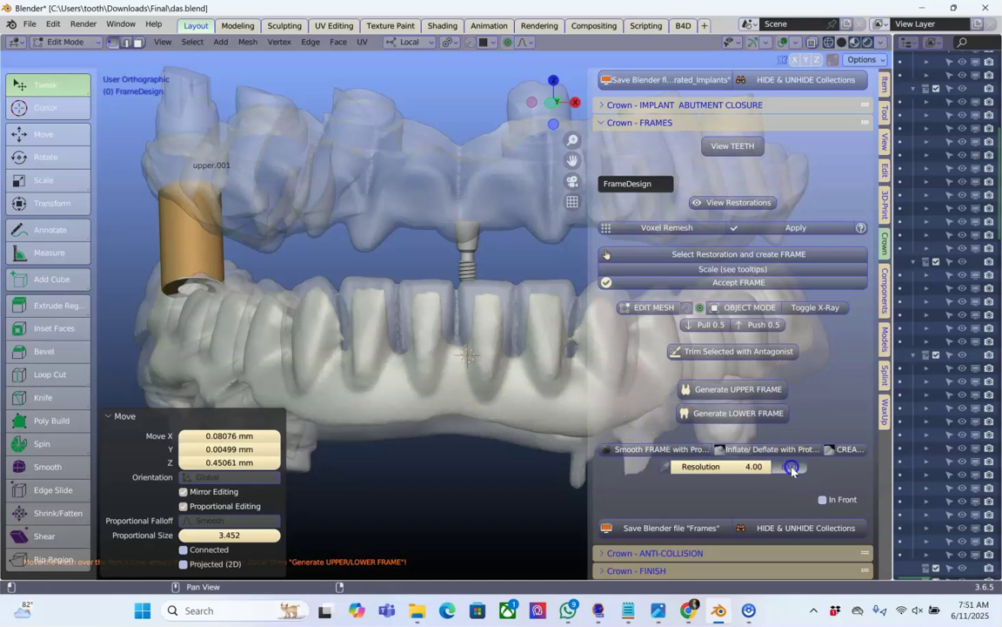
pyautogui.click(792, 468)
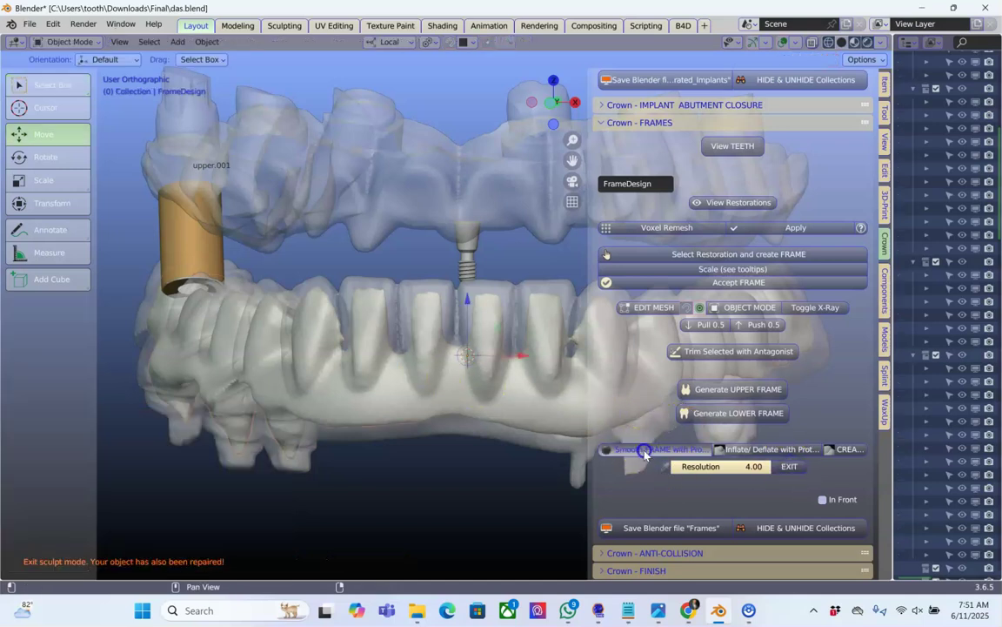
# - Start smoothing the frame with protection and set the resolution to 4
pyautogui.moveTo(387, 332); pyautogui.dragTo(397, 299, button='middle')
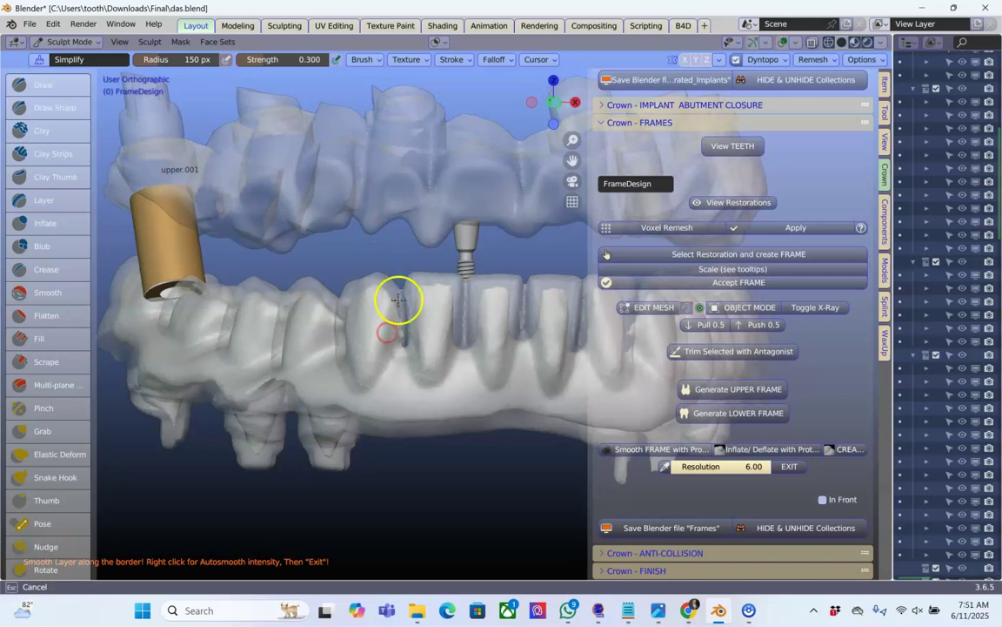
pyautogui.click(734, 468)
pyautogui.write('4')
pyautogui.press('Return')
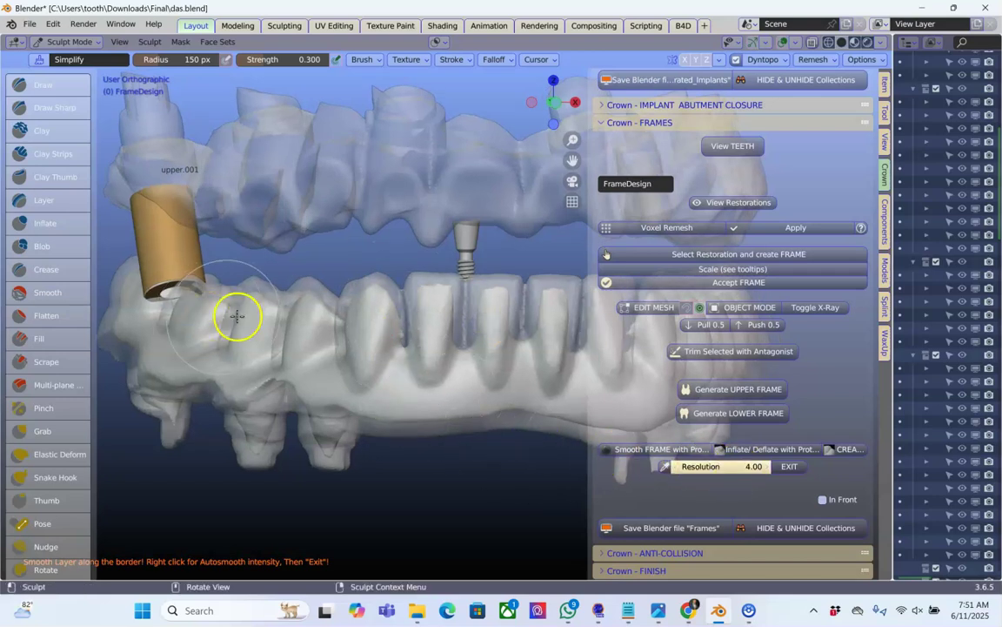
# - Smooth the front tooth cores and the spaces between them with the 150 px brush
pyautogui.scroll(2, 365, 318)
pyautogui.moveTo(436, 353); pyautogui.dragTo(459, 264, button='middle')
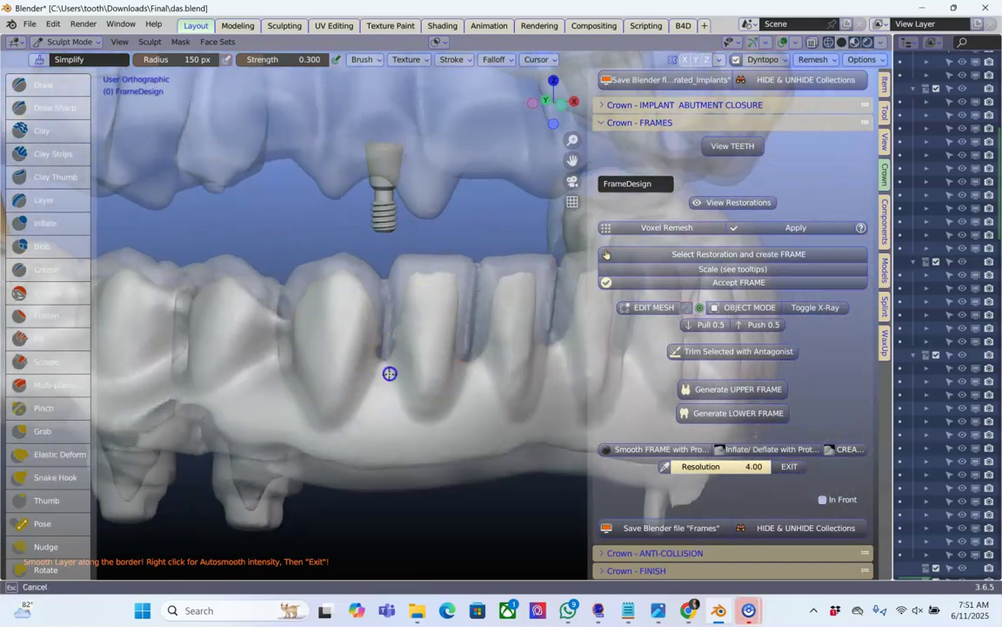
pyautogui.moveTo(389, 373); pyautogui.dragTo(458, 354, button='middle')
pyautogui.moveTo(429, 274); pyautogui.dragTo(409, 322)
pyautogui.moveTo(503, 287)
pyautogui.mouseDown()
pyautogui.moveTo(497, 316)
pyautogui.moveTo(269, 341)
pyautogui.mouseUp()
pyautogui.moveTo(348, 302)
pyautogui.mouseDown(button='middle')
pyautogui.moveTo(487, 339)
pyautogui.moveTo(425, 281)
pyautogui.mouseUp(button='middle')
pyautogui.moveTo(543, 337); pyautogui.dragTo(519, 348)
pyautogui.moveTo(518, 348)
pyautogui.mouseDown(button='middle')
pyautogui.moveTo(487, 358)
pyautogui.moveTo(316, 329)
pyautogui.moveTo(352, 338)
pyautogui.mouseUp(button='middle')
# - Set the smoothing brush strength to about 0.638 and auto-smooth to about 0.271
pyautogui.rightClick(370, 332)
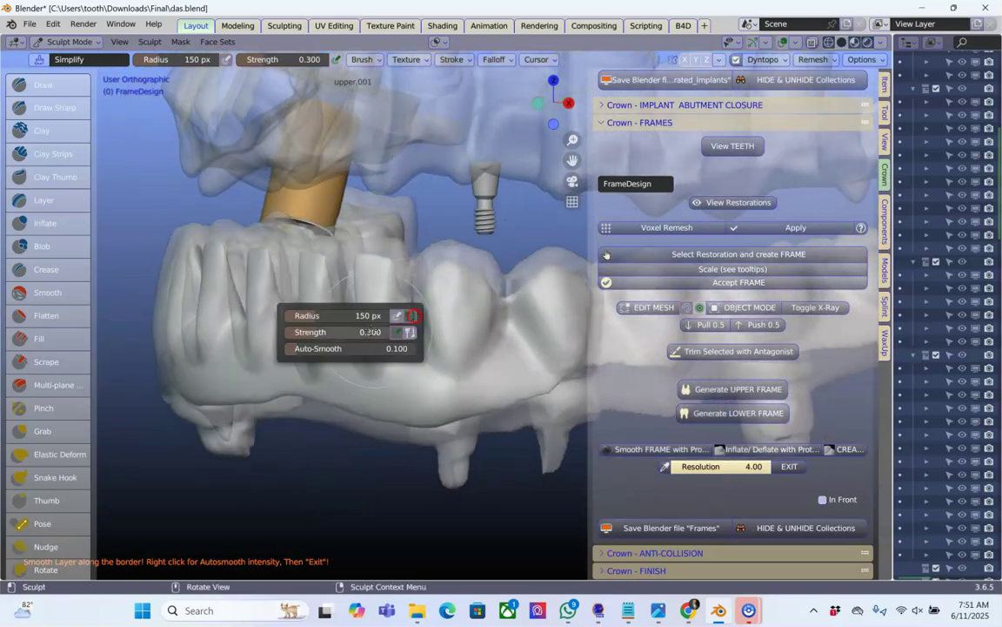
pyautogui.moveTo(329, 331); pyautogui.dragTo(375, 331)
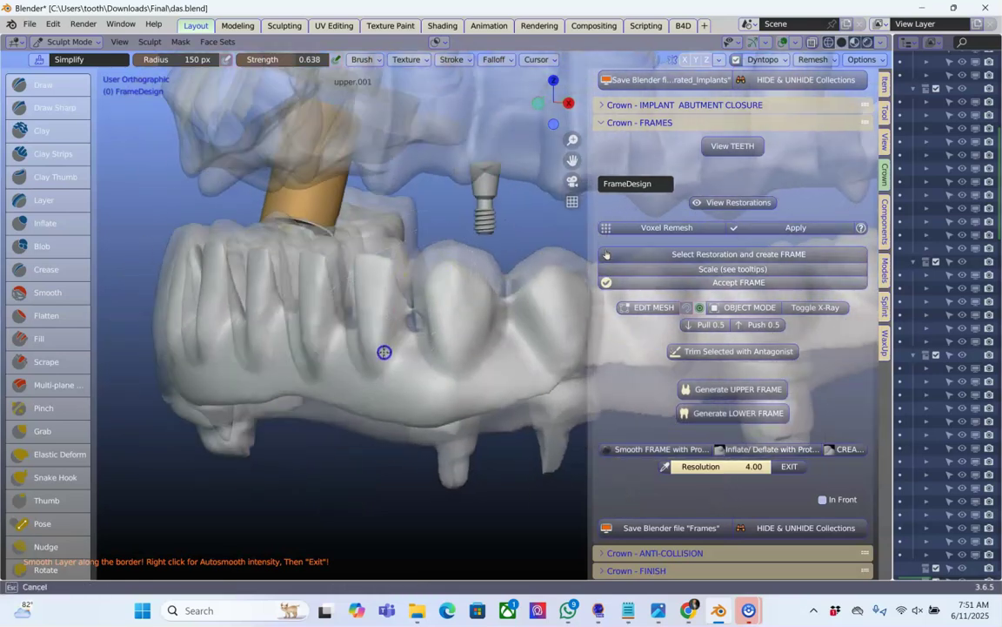
pyautogui.rightClick(301, 357)
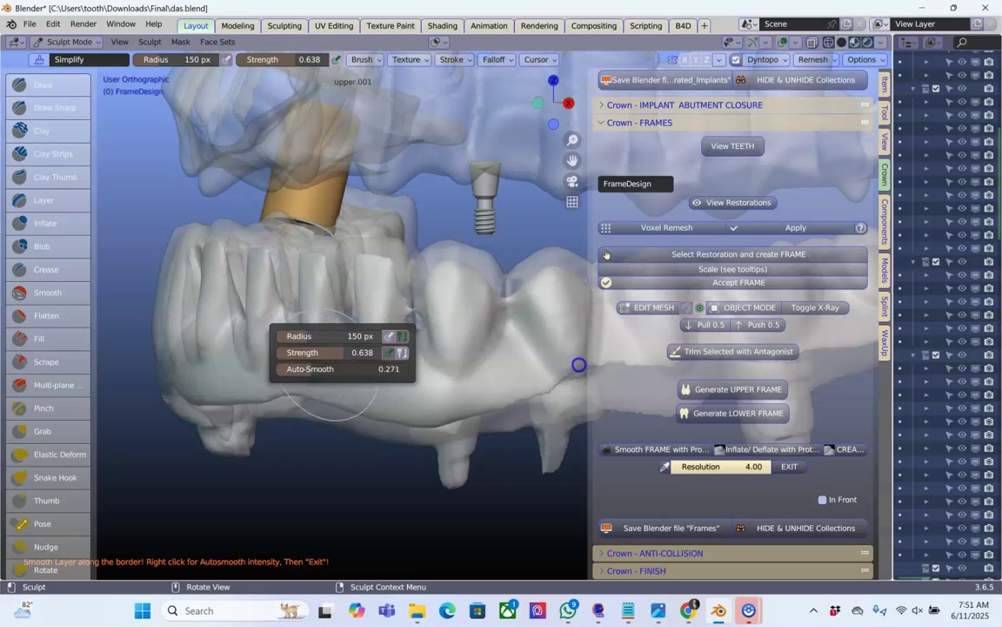
# - Smooth the frame between the last front core and the adjacent canine core and exit sculpting
pyautogui.click(417, 288)
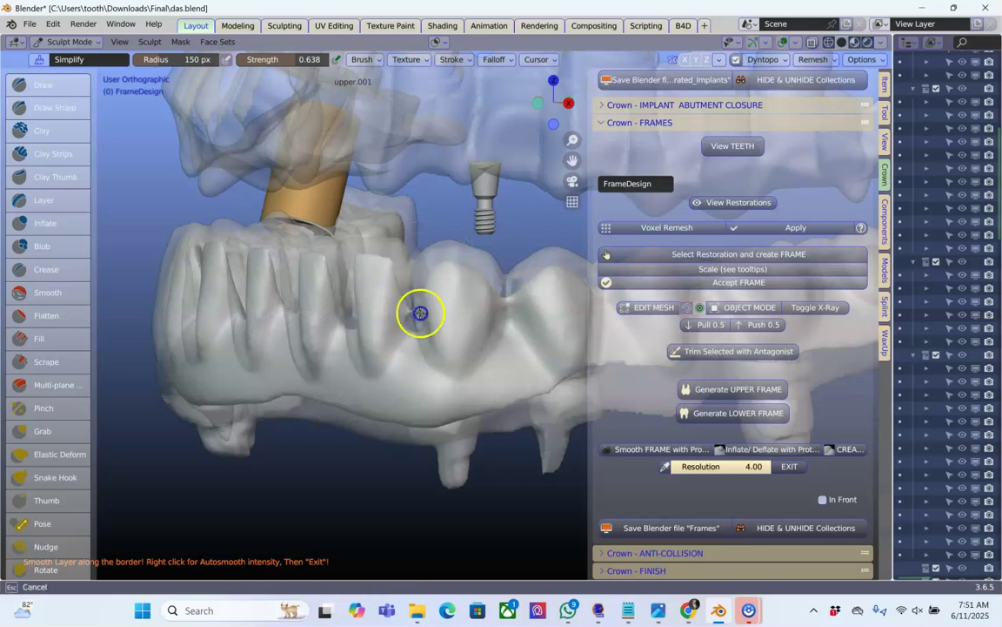
pyautogui.moveTo(537, 284); pyautogui.dragTo(533, 326, button='middle')
pyautogui.click(431, 270)
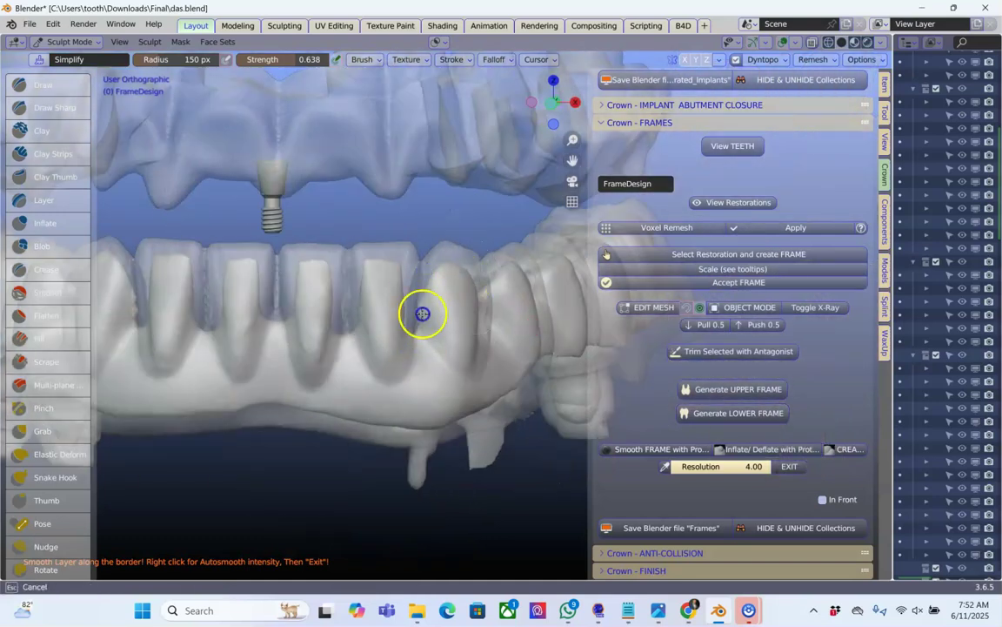
pyautogui.click(442, 241)
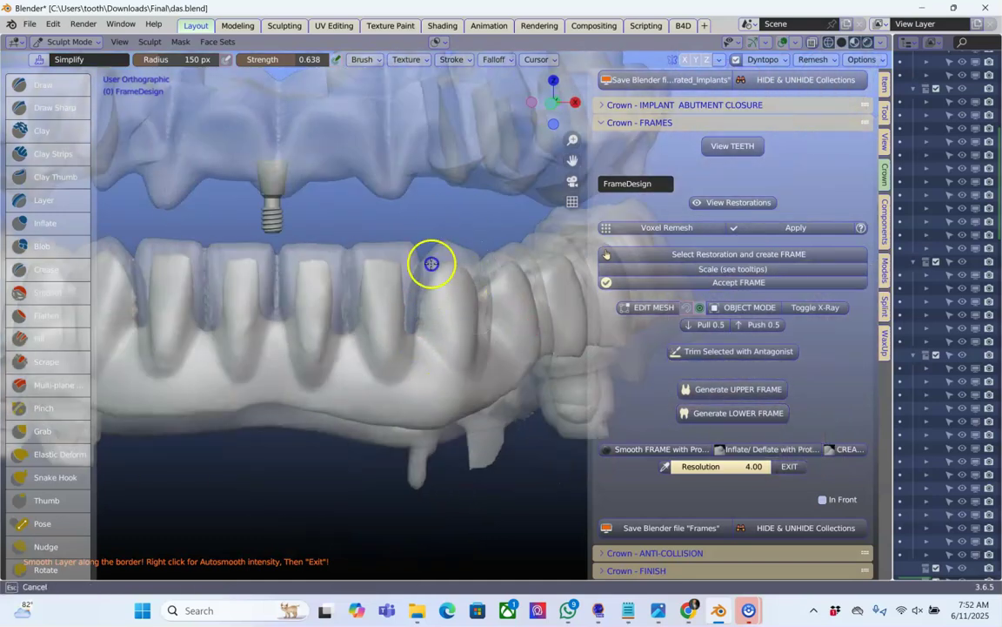
pyautogui.click(787, 467)
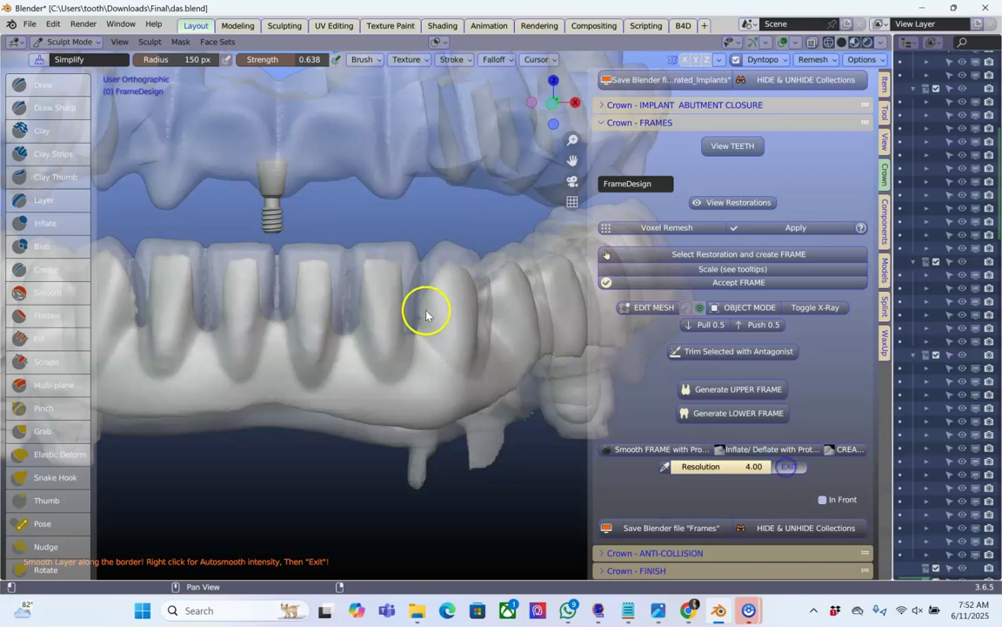
# - Inspect the smoothed frame from several angles and hide the Full Contour collection
pyautogui.scroll(-3, 388, 325)
pyautogui.moveTo(388, 325); pyautogui.dragTo(357, 299, button='middle')
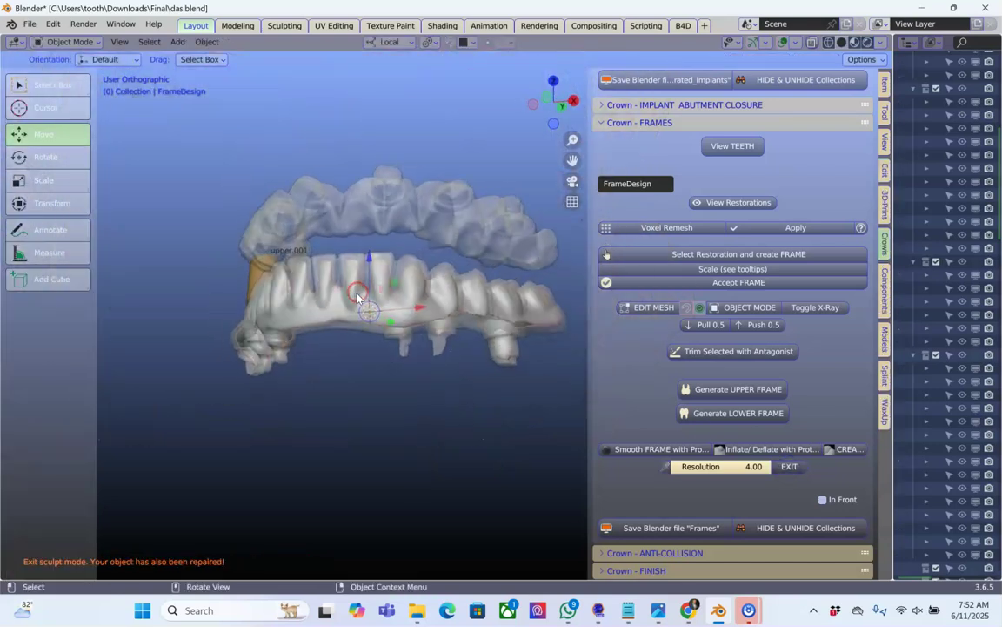
pyautogui.scroll(4, 357, 298)
pyautogui.moveTo(442, 379); pyautogui.dragTo(522, 396, button='middle')
pyautogui.click(811, 528)
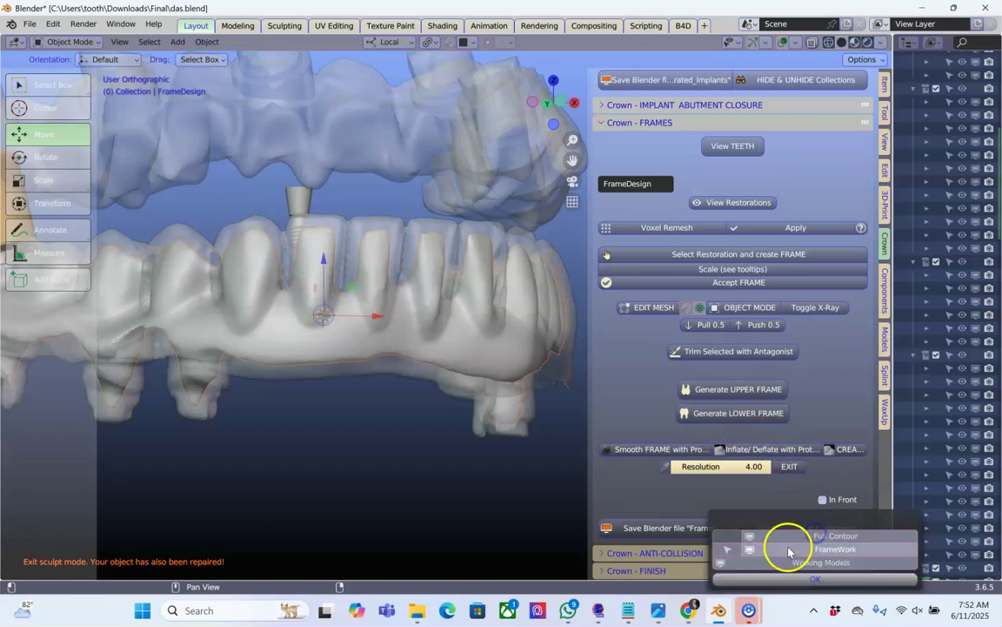
pyautogui.click(834, 537)
pyautogui.scroll(-3, 392, 311)
pyautogui.moveTo(392, 310); pyautogui.dragTo(342, 295, button='middle')
pyautogui.moveTo(384, 216); pyautogui.dragTo(394, 261, button='middle')
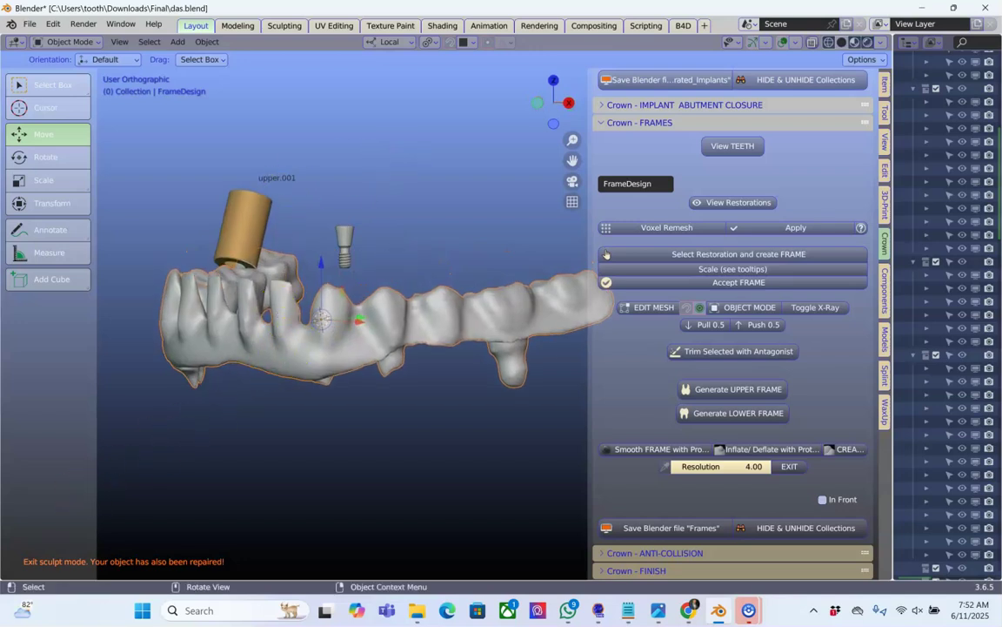
# - Widen the outliner and briefly toggle the visibility of lower.002, the MU-RP replica, and the Mounting and Models collections
pyautogui.moveTo(890, 224); pyautogui.dragTo(707, 224)
pyautogui.click(921, 91)
pyautogui.scroll(10, 935, 123)
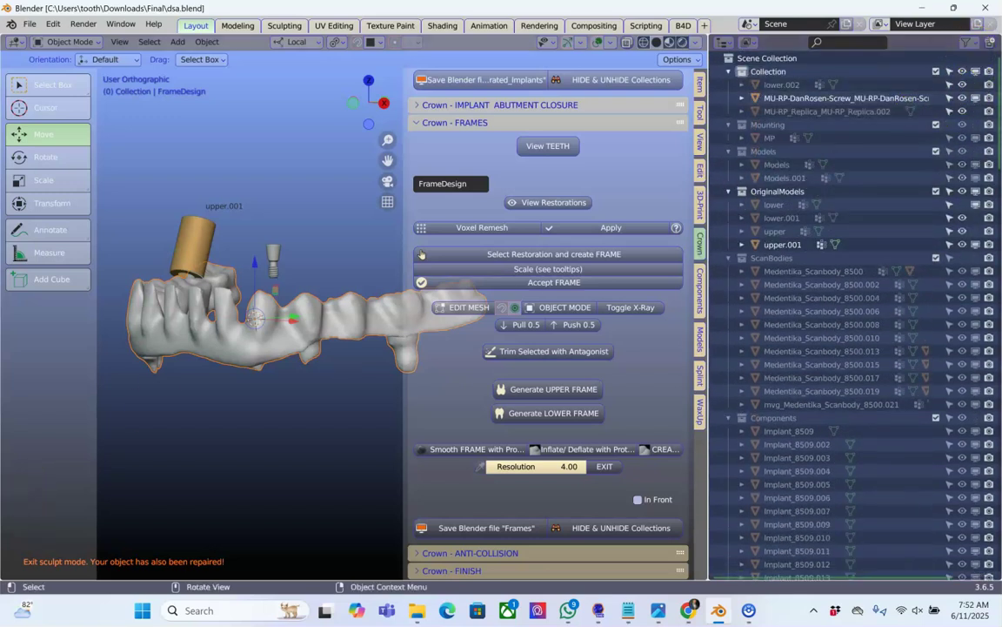
pyautogui.click(978, 84)
pyautogui.click(981, 85)
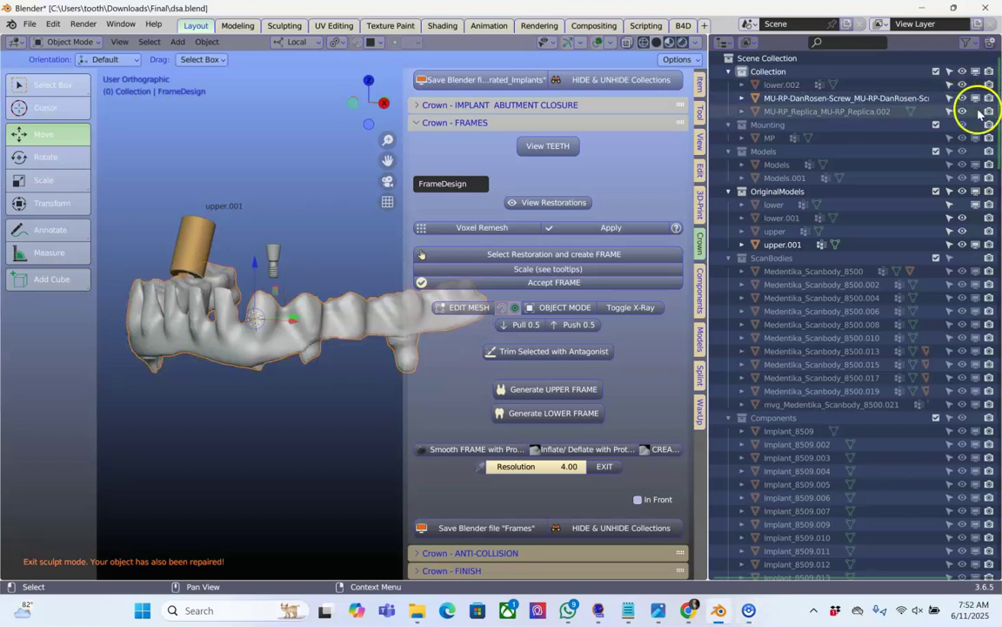
pyautogui.click(977, 112)
pyautogui.click(979, 112)
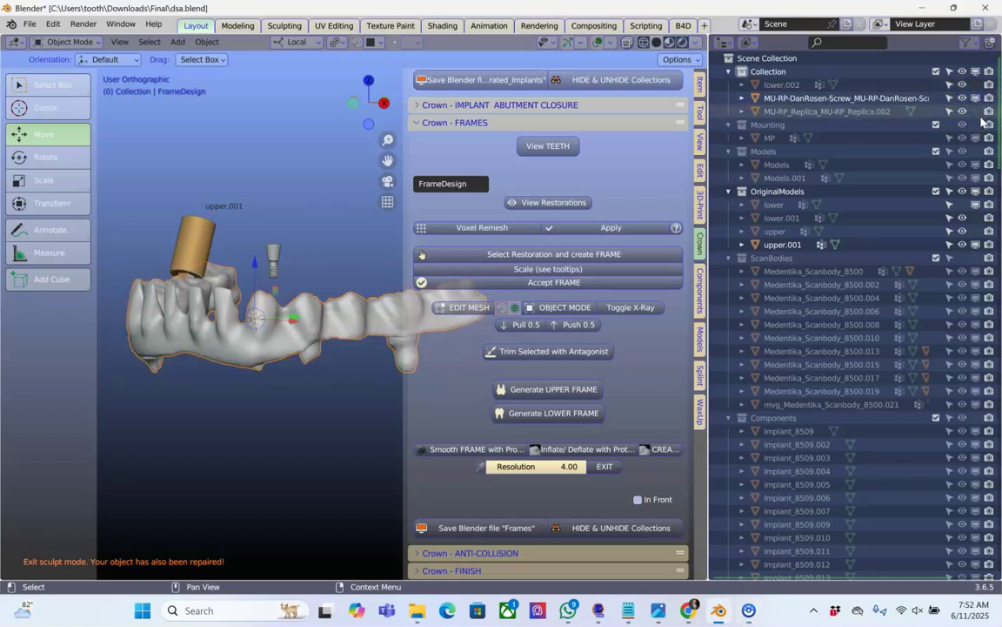
pyautogui.click(978, 124)
pyautogui.click(979, 124)
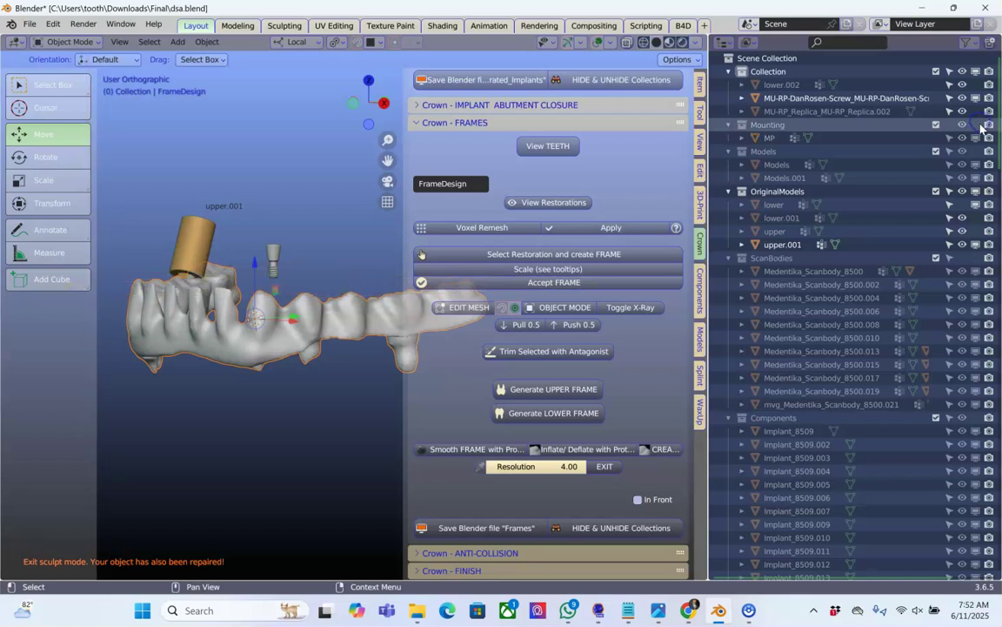
pyautogui.click(977, 152)
pyautogui.click(978, 153)
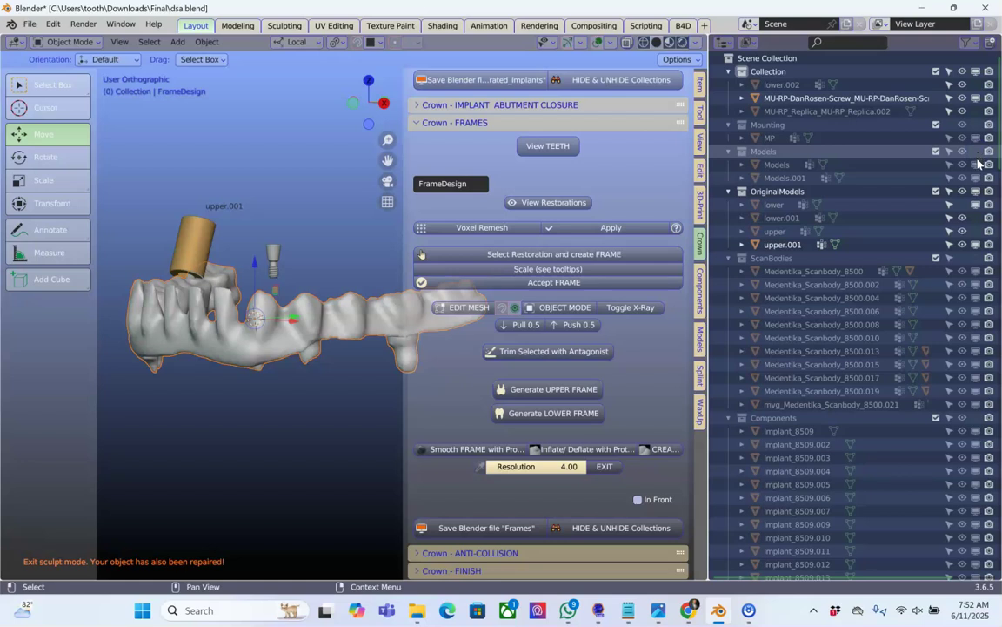
# - Check the lower.001 and upper original models by showing each one and hiding it again
pyautogui.click(975, 218)
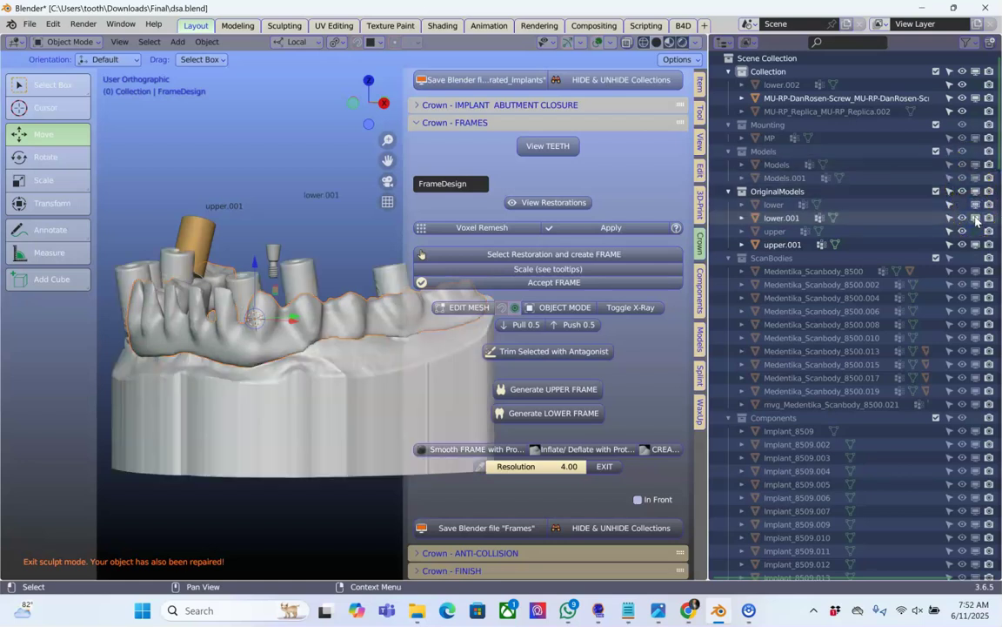
pyautogui.click(975, 218)
pyautogui.click(976, 218)
pyautogui.click(977, 220)
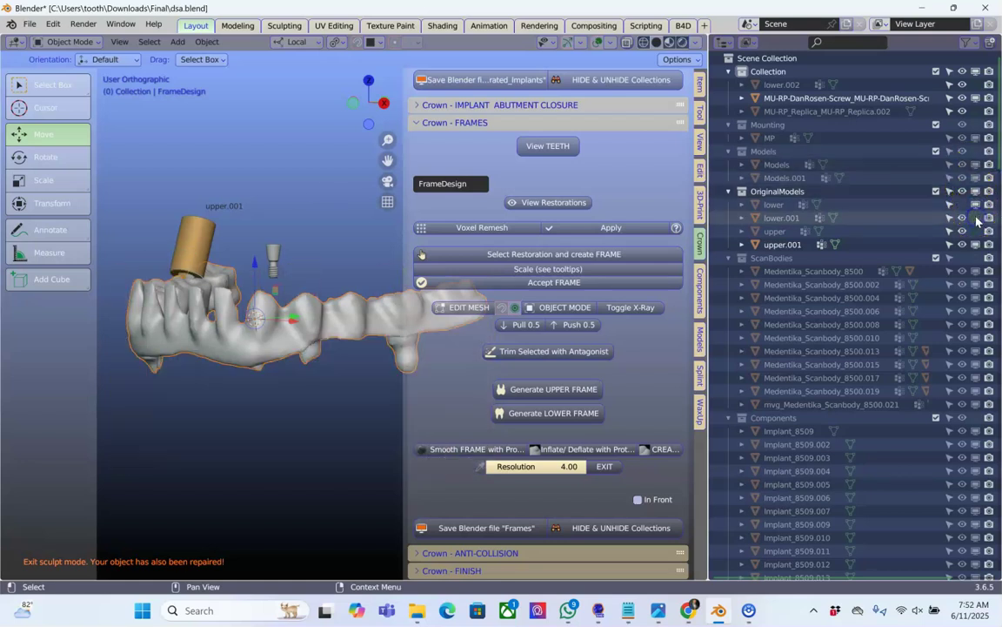
pyautogui.click(977, 229)
pyautogui.click(977, 231)
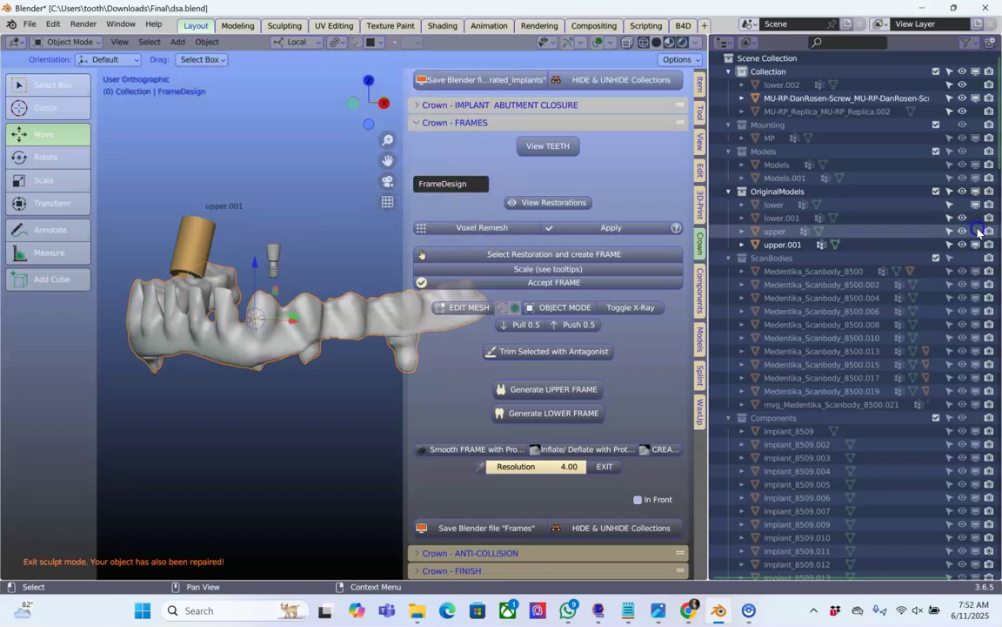
pyautogui.click(966, 236)
# - Show the original model "lower" and hide the frame design
pyautogui.click(961, 204)
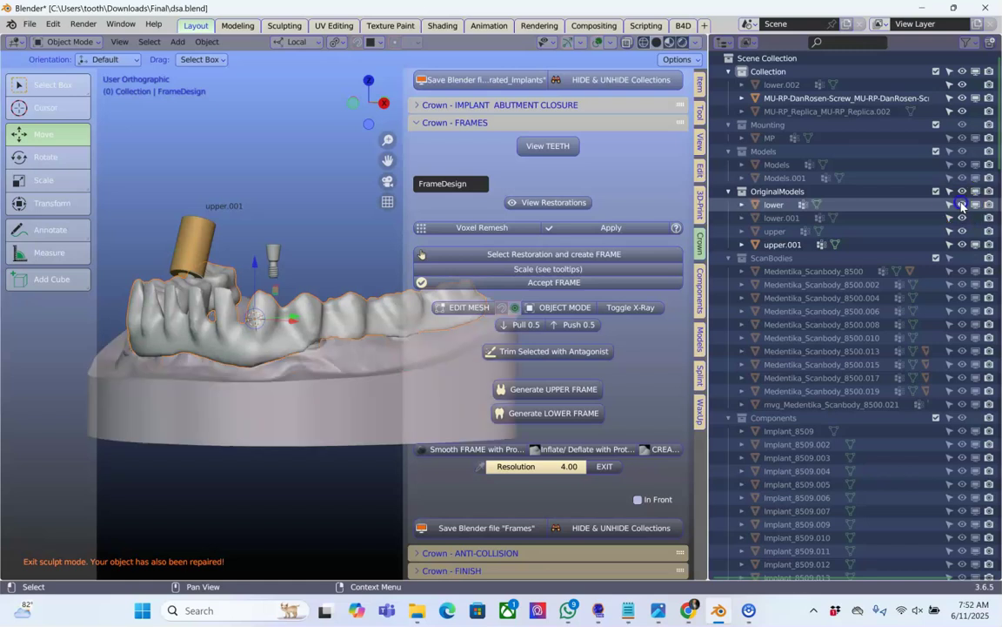
pyautogui.click(305, 351)
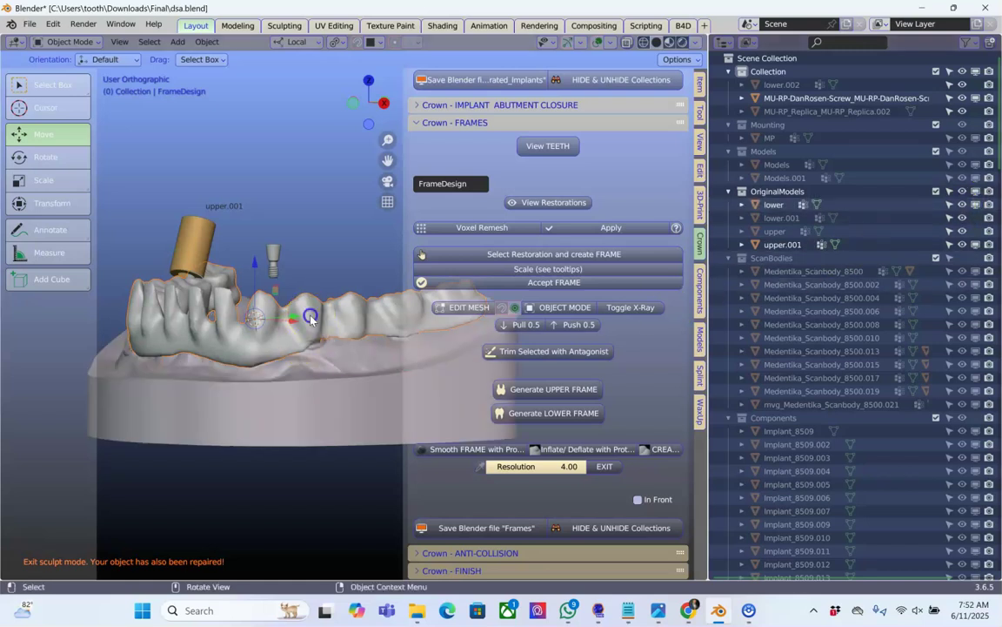
pyautogui.press('h')
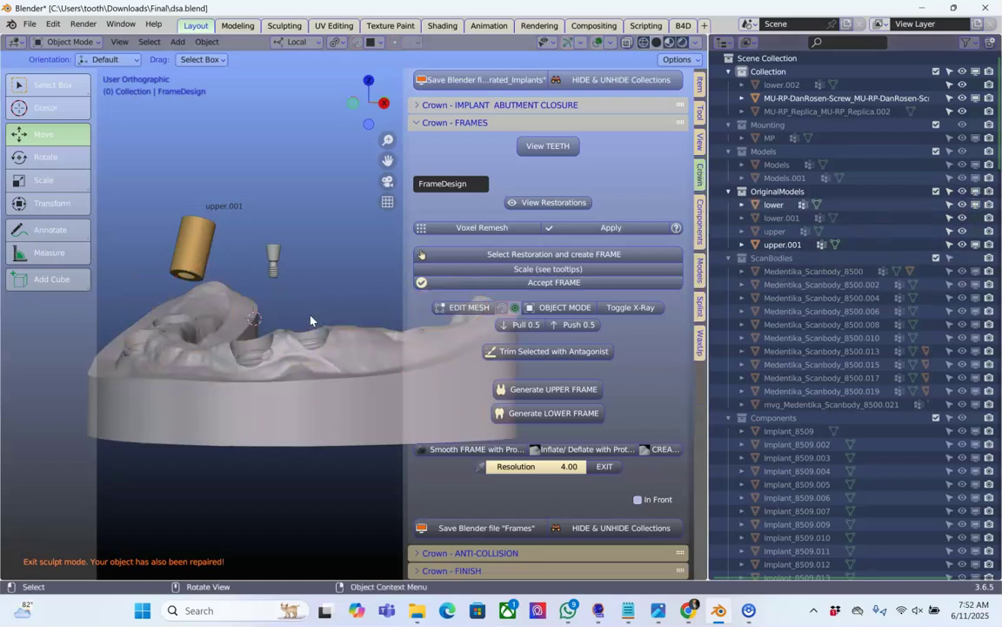
pyautogui.hotkey('ctrl', 'z')
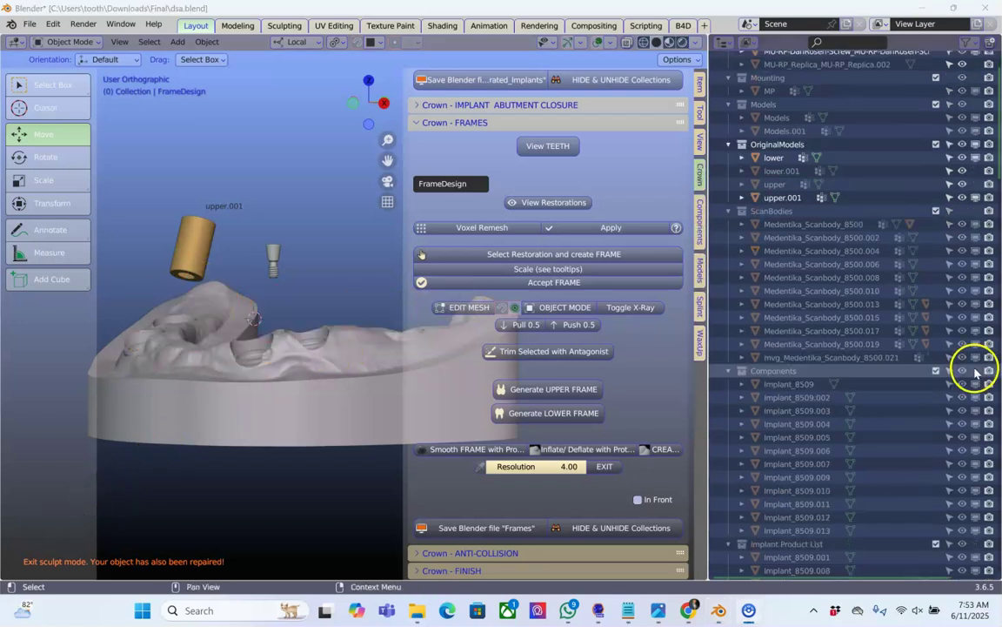
# - Show the Components collection and check the transform values of Implant_8509.012 on the lower model
pyautogui.click(976, 372)
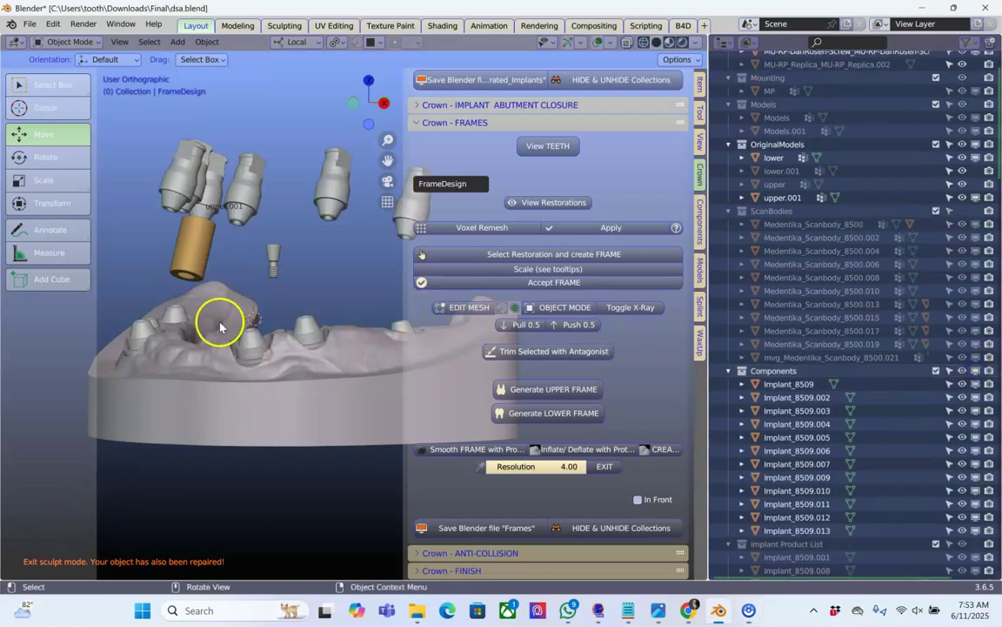
pyautogui.scroll(1, 259, 315)
pyautogui.moveTo(283, 320); pyautogui.dragTo(287, 336, button='middle')
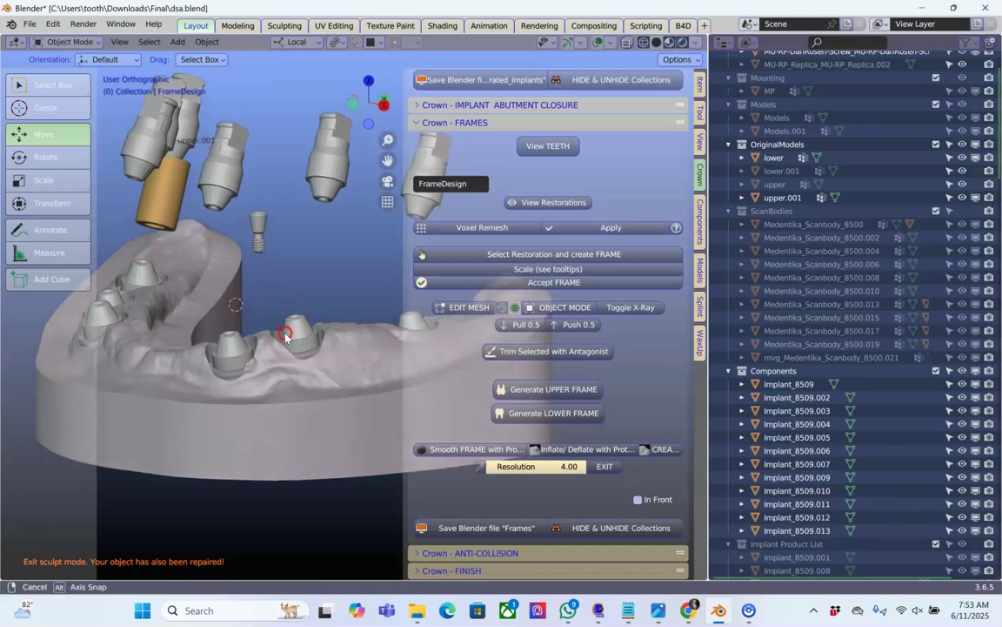
pyautogui.scroll(3, 287, 335)
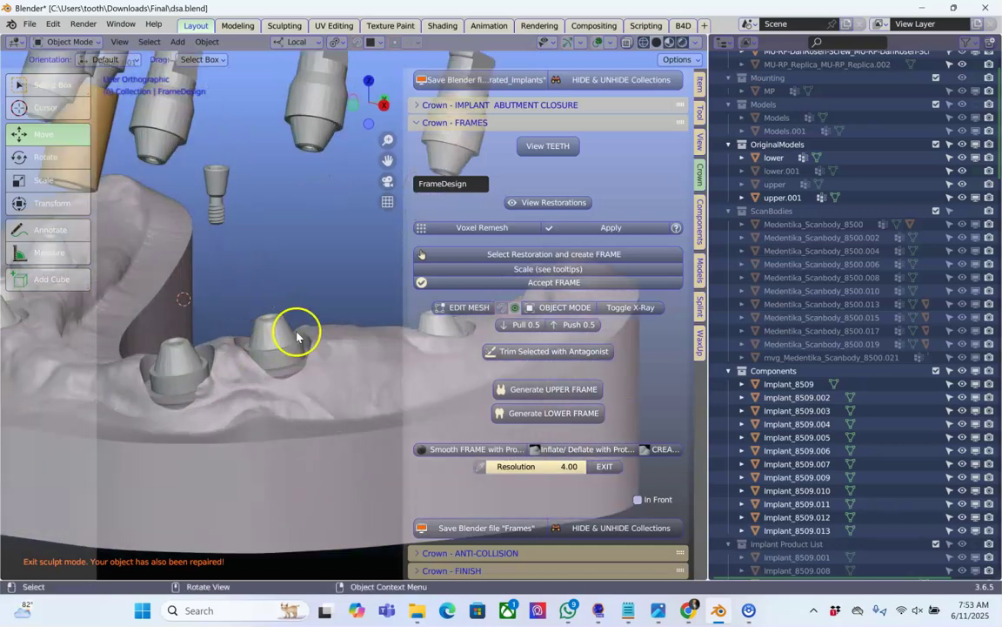
pyautogui.scroll(-4, 264, 323)
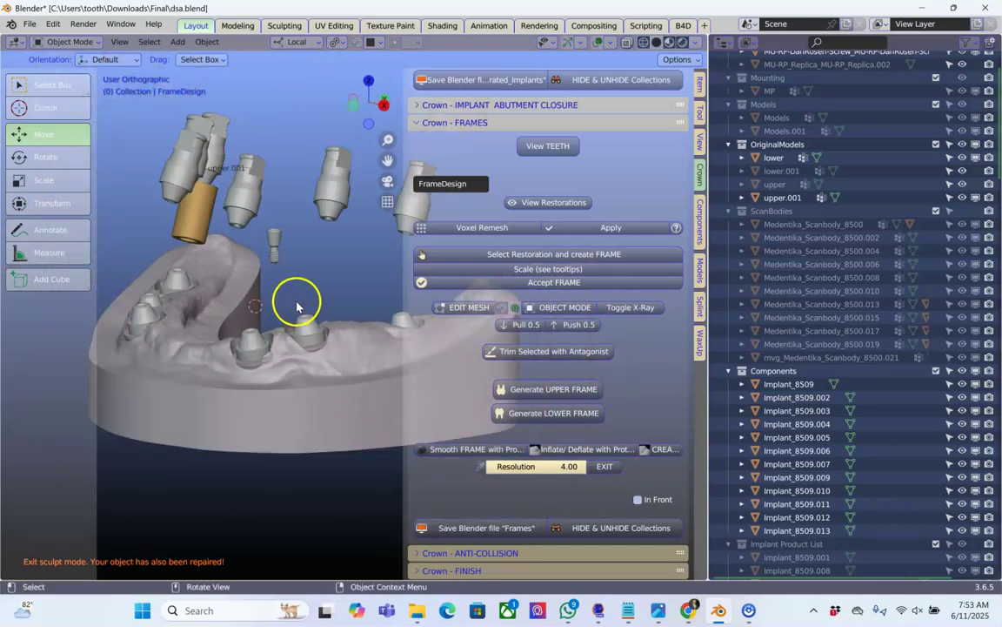
pyautogui.moveTo(296, 306); pyautogui.dragTo(288, 297, button='middle')
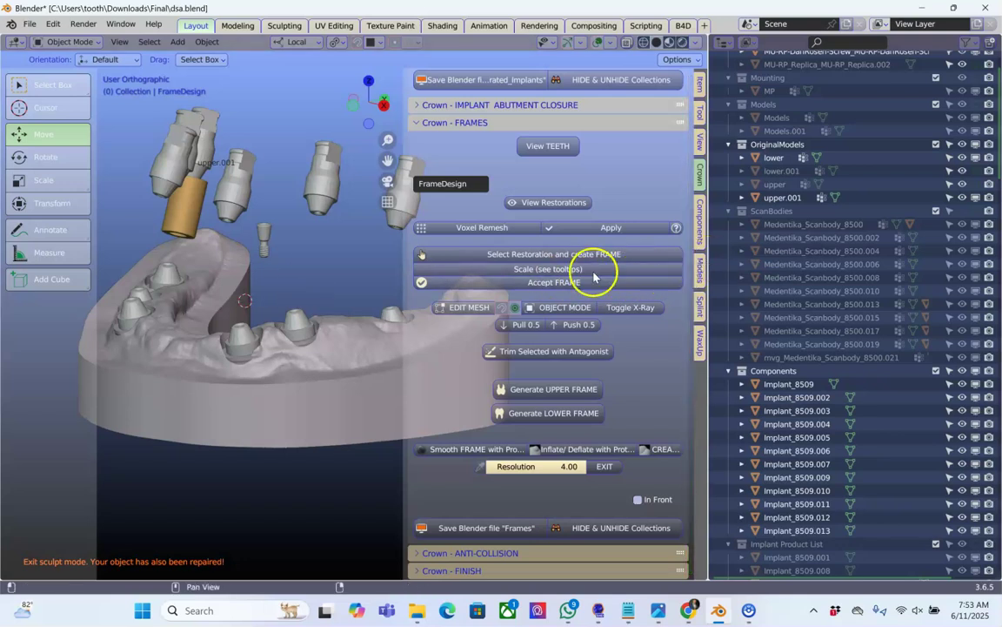
pyautogui.click(305, 315)
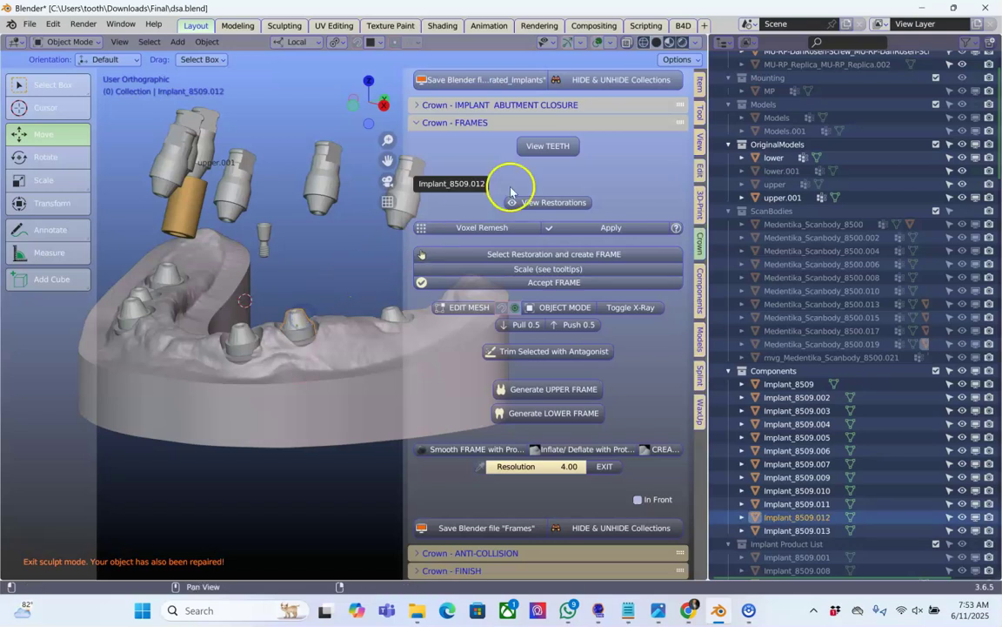
pyautogui.click(700, 83)
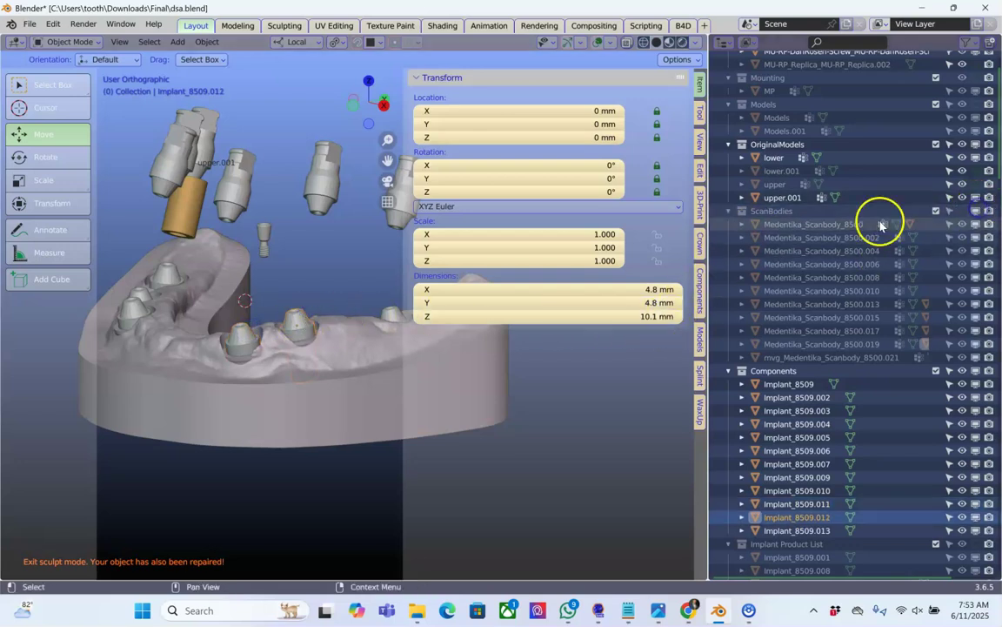
# - Show the ScanBodies collection and check the transform of mvg_Medentika_Scanbody_8500.021 on the lower model
pyautogui.click(962, 212)
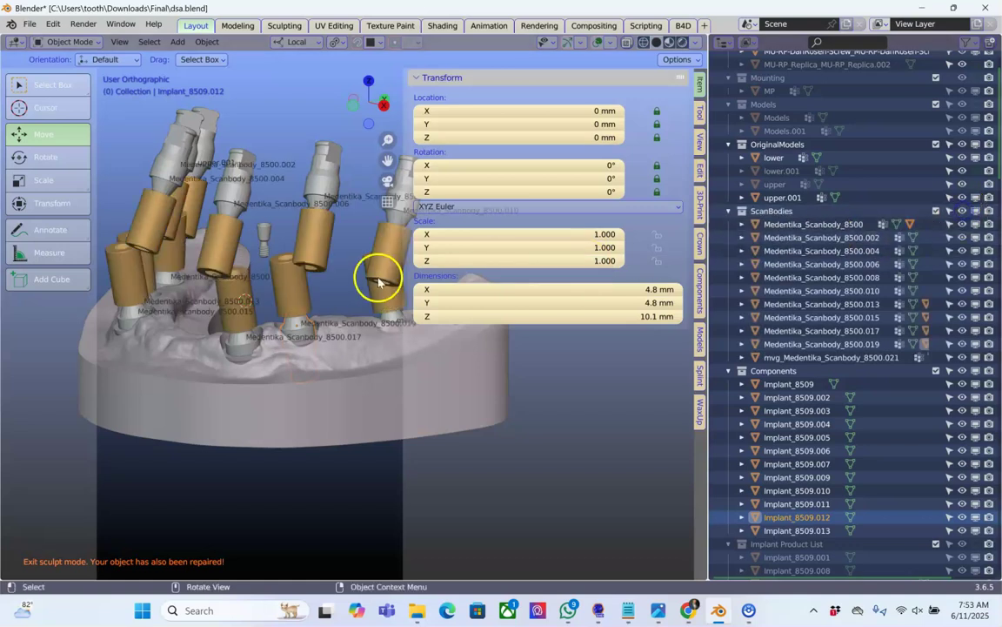
pyautogui.click(388, 304)
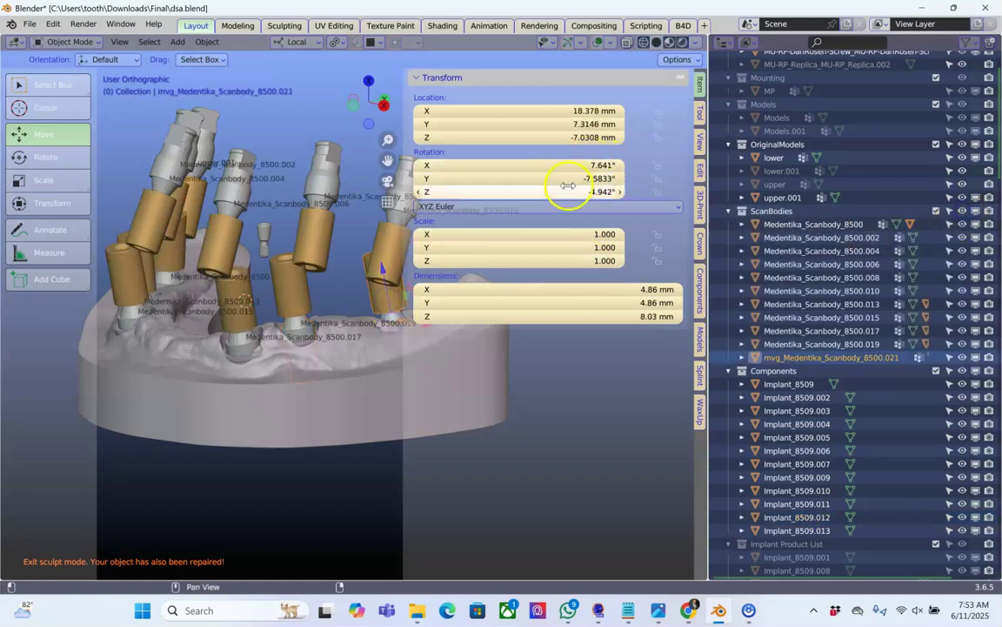
pyautogui.moveTo(357, 324)
pyautogui.mouseDown(button='middle')
pyautogui.moveTo(291, 347)
pyautogui.moveTo(235, 342)
pyautogui.moveTo(168, 351)
pyautogui.moveTo(174, 358)
pyautogui.mouseUp(button='middle')
pyautogui.moveTo(287, 299); pyautogui.dragTo(301, 348, button='middle')
pyautogui.scroll(-1, 822, 348)
pyautogui.scroll(-1, 822, 348)
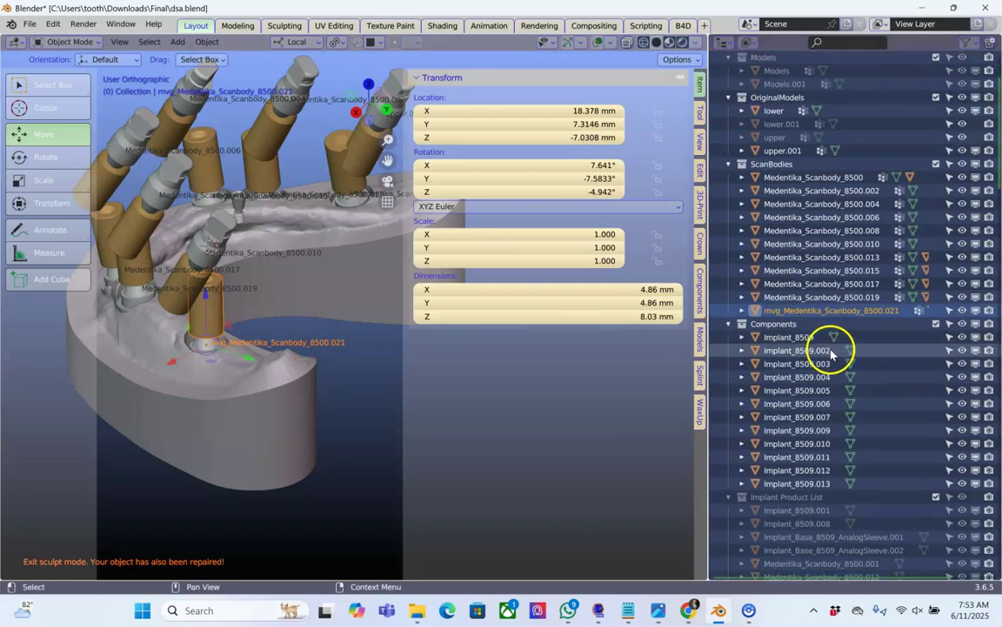
# - Show the Implant Product List collection and examine the transform values of Implant_8509.001
pyautogui.scroll(-2, 870, 340)
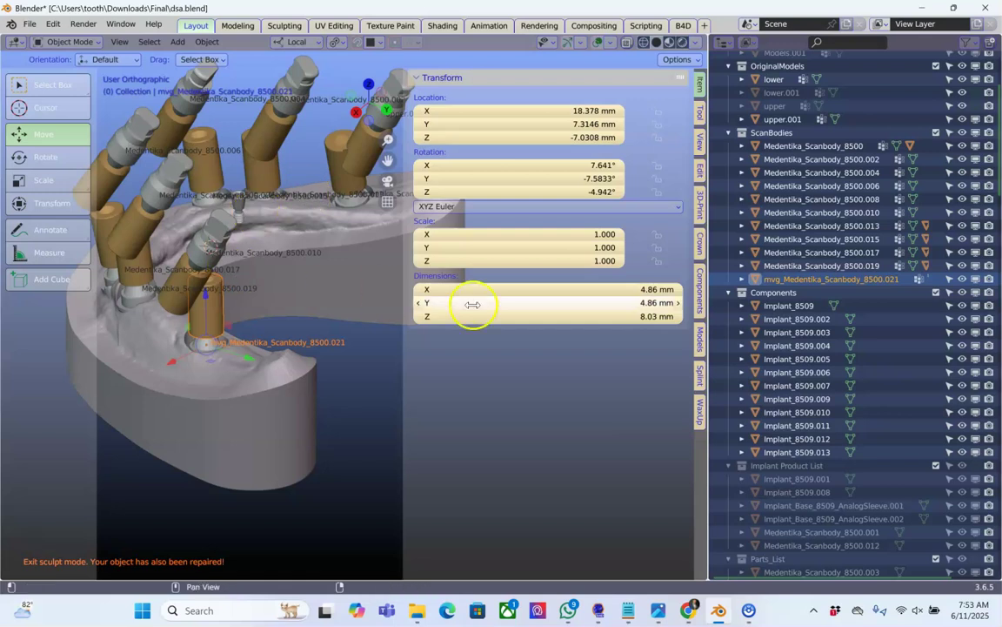
pyautogui.scroll(-5, 905, 401)
pyautogui.scroll(-4, 921, 409)
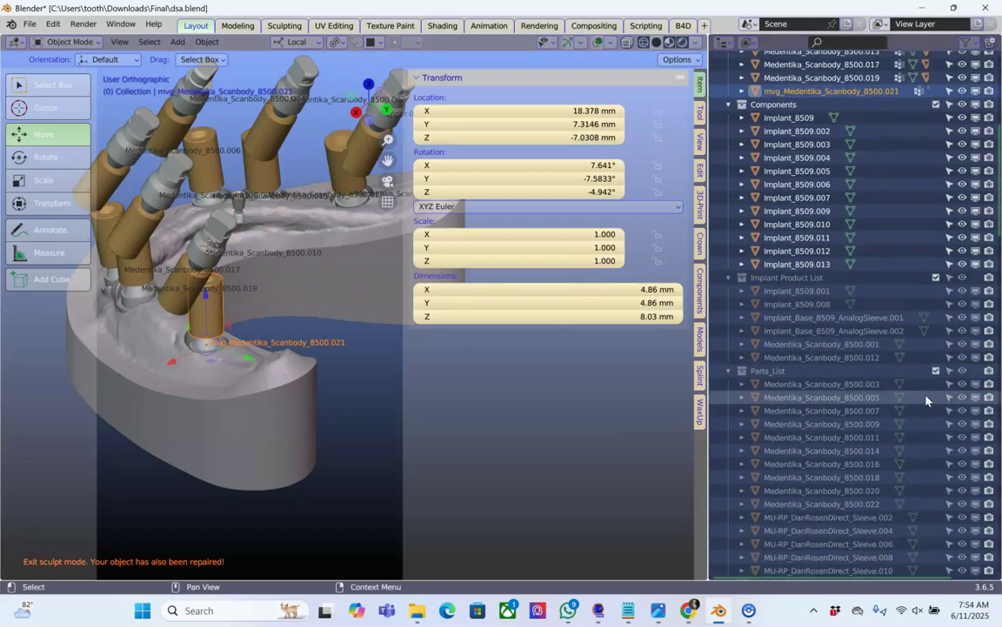
pyautogui.click(977, 279)
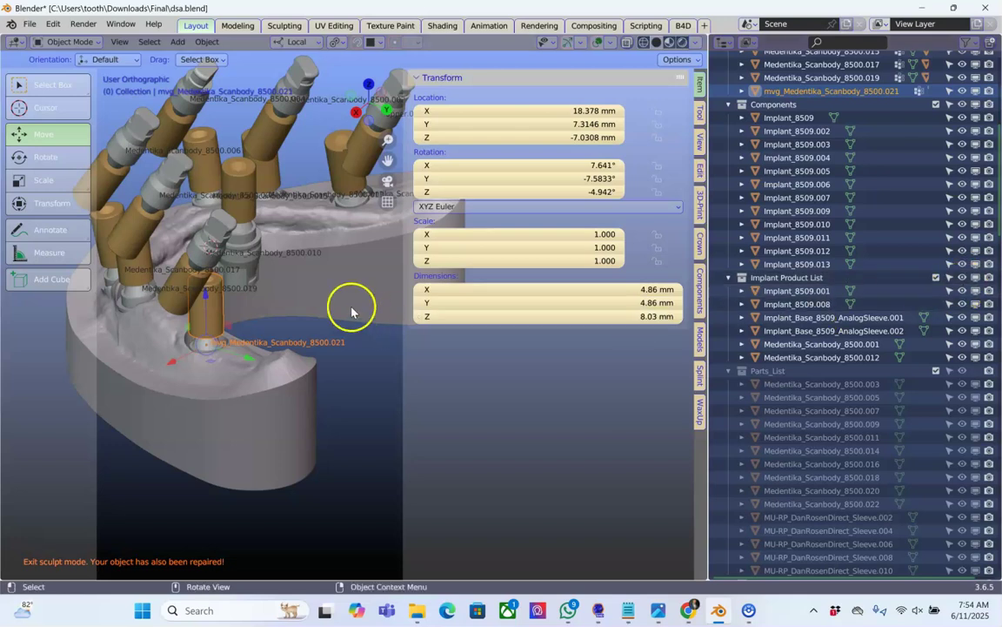
pyautogui.moveTo(351, 306); pyautogui.dragTo(288, 269, button='middle')
pyautogui.click(270, 273)
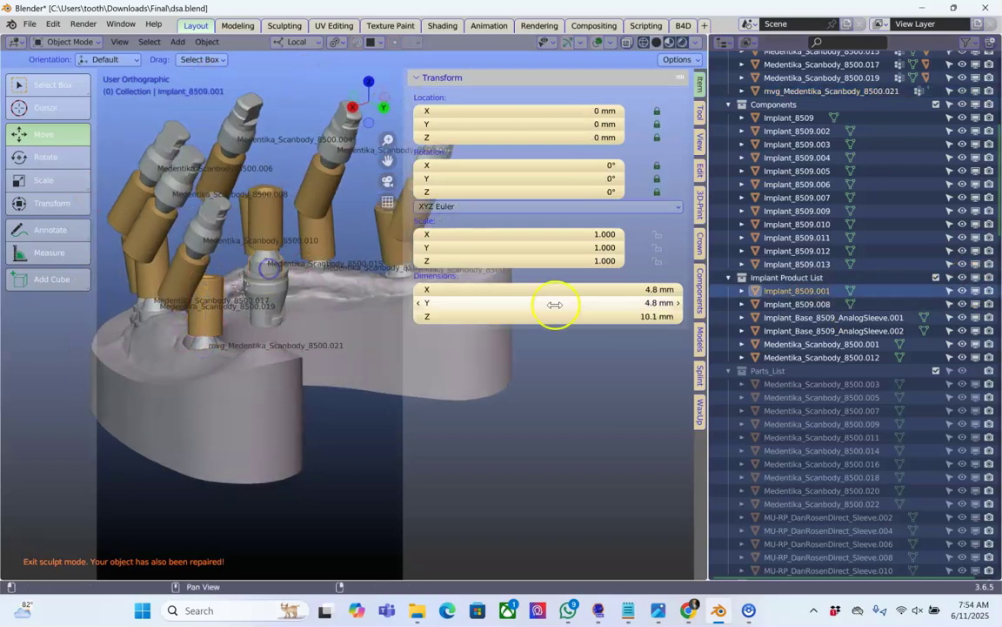
# - Hide the Implant Product List collection, show Parts_List, and select MU-RP_DanRosenDirect_Sleeve.011 in the middle of the arch
pyautogui.click(976, 279)
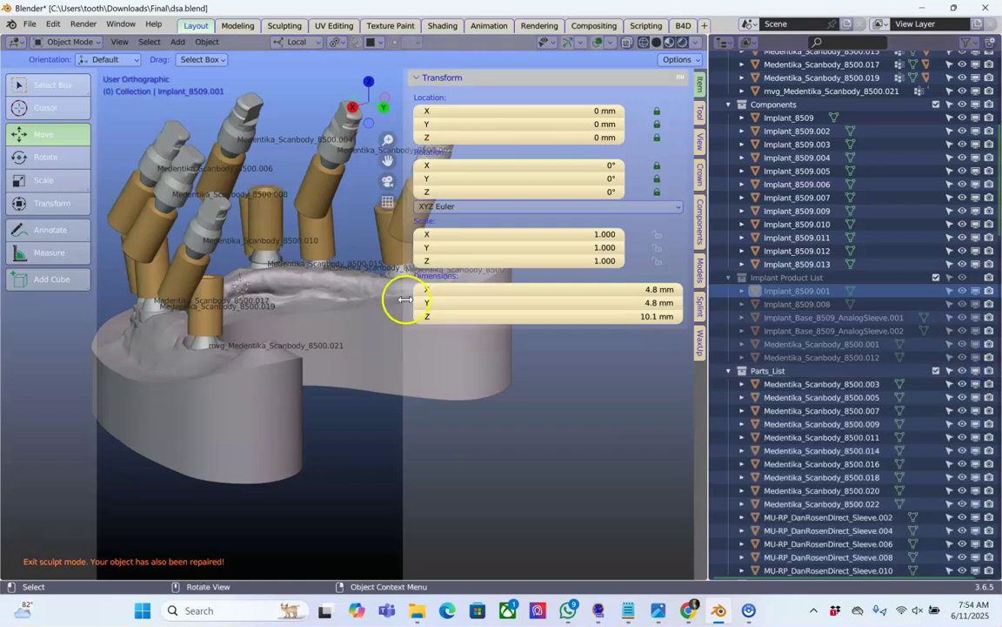
pyautogui.click(261, 258)
pyautogui.moveTo(261, 259); pyautogui.dragTo(357, 325, button='middle')
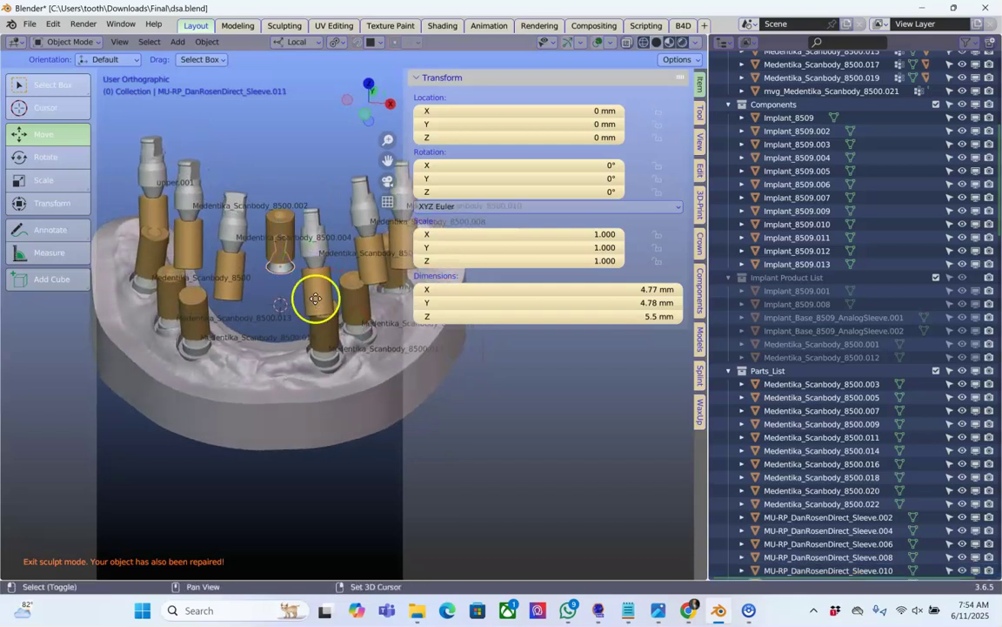
# - Duplicate the selected sleeve into three copies placed in a row beside the lower model
pyautogui.hotkey('shift', 'd')
pyautogui.click(203, 449)
pyautogui.scroll(-2, 207, 447)
pyautogui.moveTo(214, 445); pyautogui.dragTo(273, 420, button='middle')
pyautogui.hotkey('shift', 'd')
pyautogui.click(169, 413)
pyautogui.hotkey('shift', 'd')
pyautogui.click(154, 407)
pyautogui.moveTo(213, 418); pyautogui.dragTo(193, 420, button='middle')
# - Duplicate the sleeve three more times and place the copies below the other side of the lower model
pyautogui.hotkey('shift', 'd')
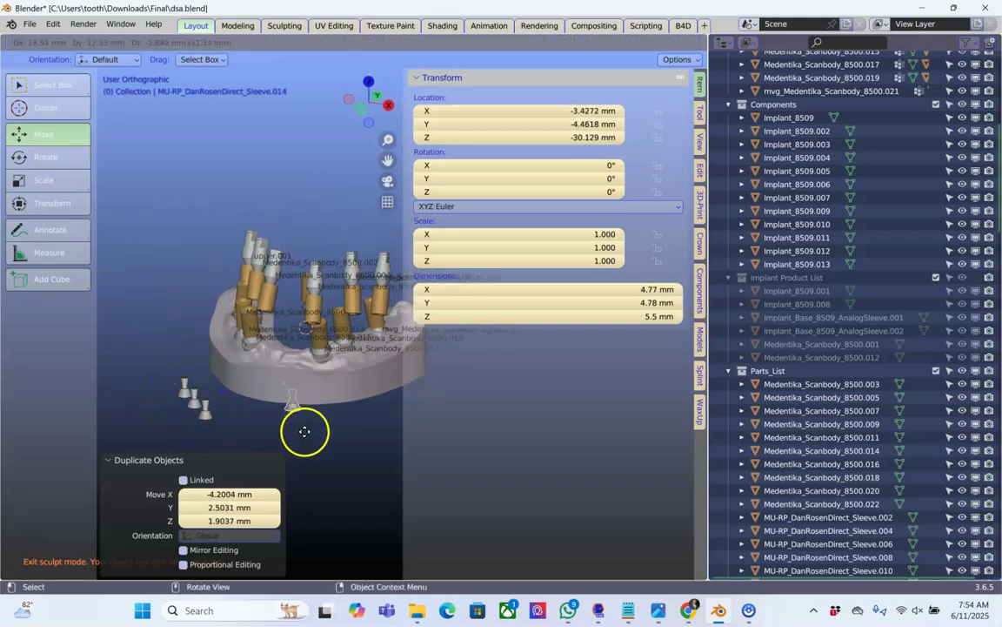
pyautogui.click(333, 448)
pyautogui.hotkey('shift', 'd')
pyautogui.click(365, 441)
pyautogui.hotkey('shift', 'd')
pyautogui.click(385, 434)
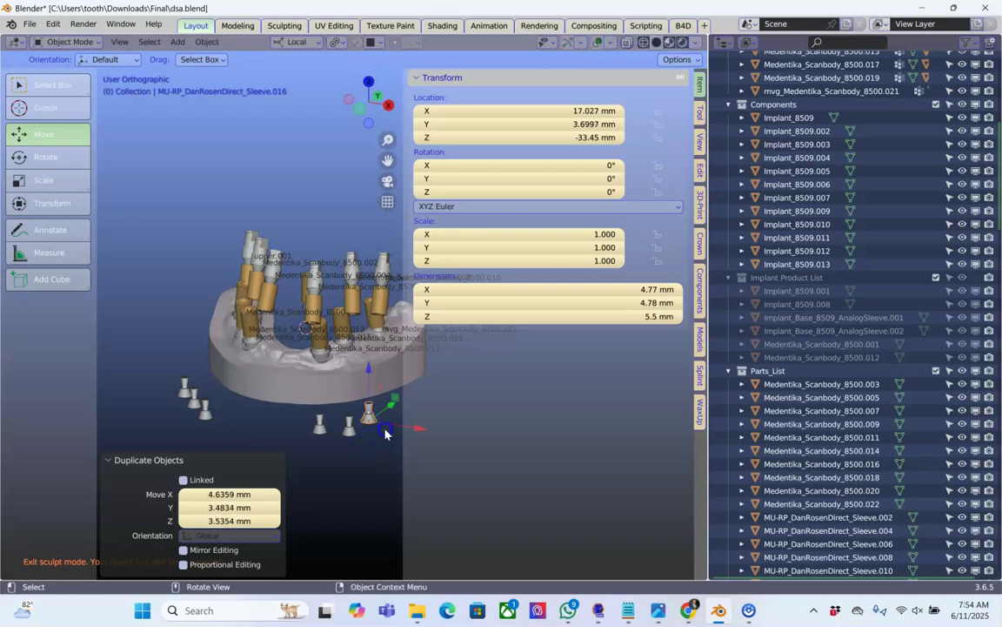
# - Set mvg_Medentika_Scanbody_8500.021 as the destination and match the last sleeve copy, MU-RP_DanRosenDirect_Sleeve.016, to its position
pyautogui.click(701, 292)
pyautogui.moveTo(330, 409); pyautogui.dragTo(365, 329, button='middle')
pyautogui.click(330, 312)
pyautogui.click(448, 416)
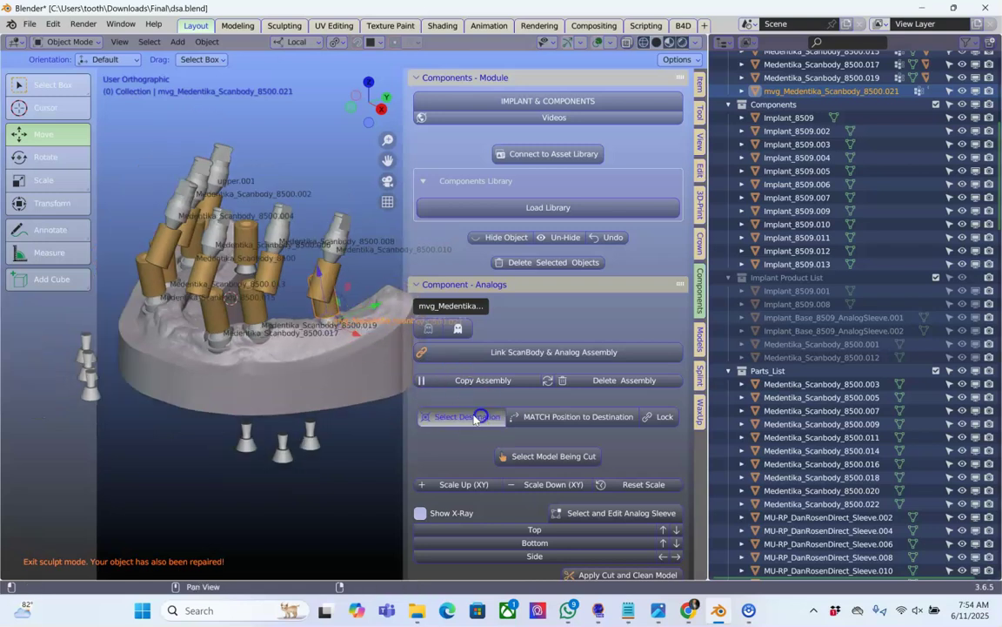
pyautogui.click(530, 416)
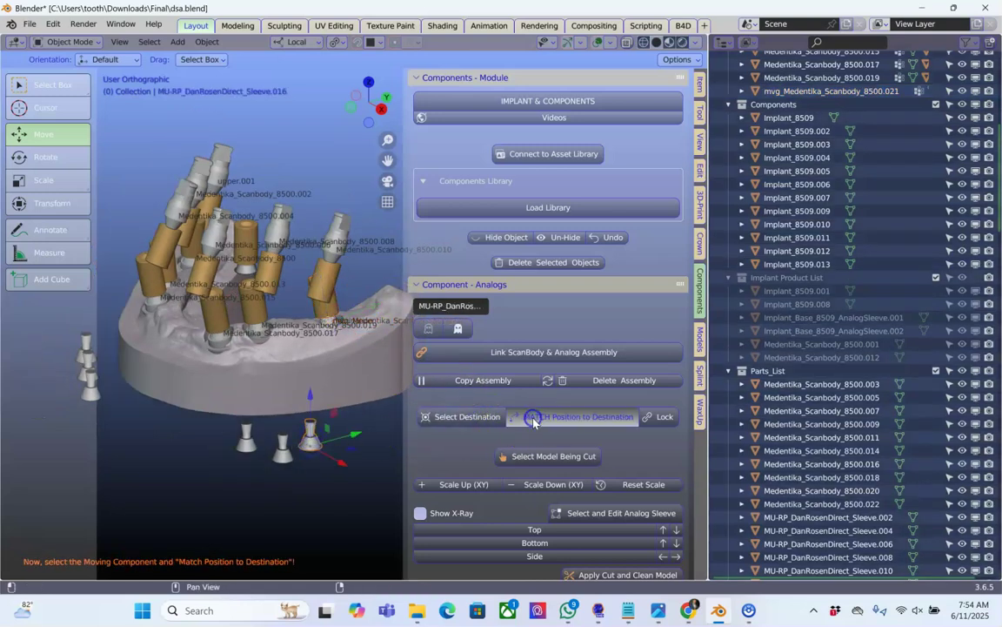
# - Match the two remaining sleeve copies below the lower model to the destinations Medentika_Scanbody_8500.019 and Medentika_Scanbody_8500.017, one copy each
pyautogui.click(265, 313)
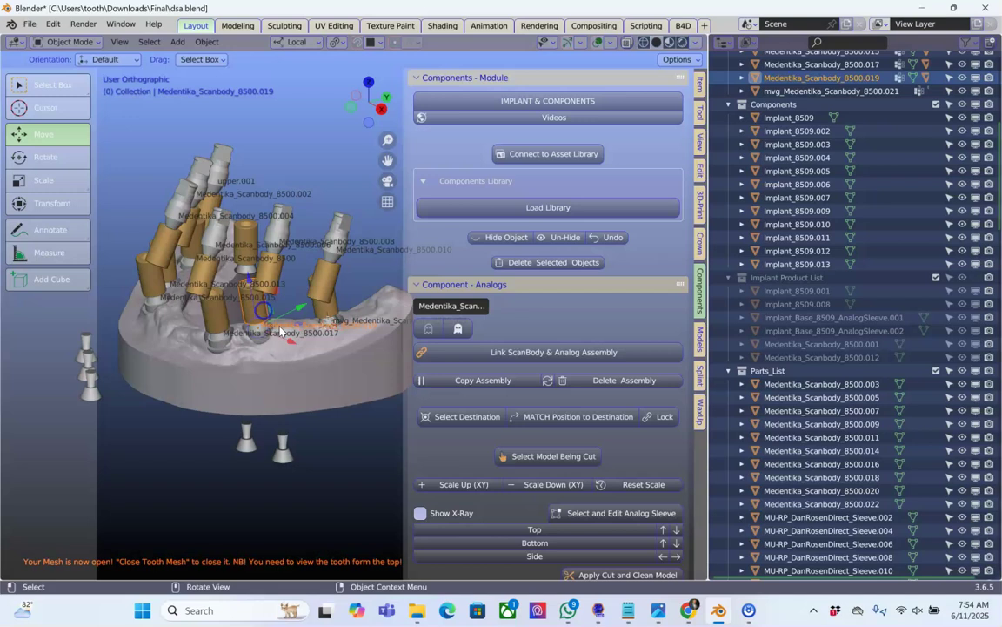
pyautogui.click(464, 418)
pyautogui.click(285, 443)
pyautogui.click(557, 417)
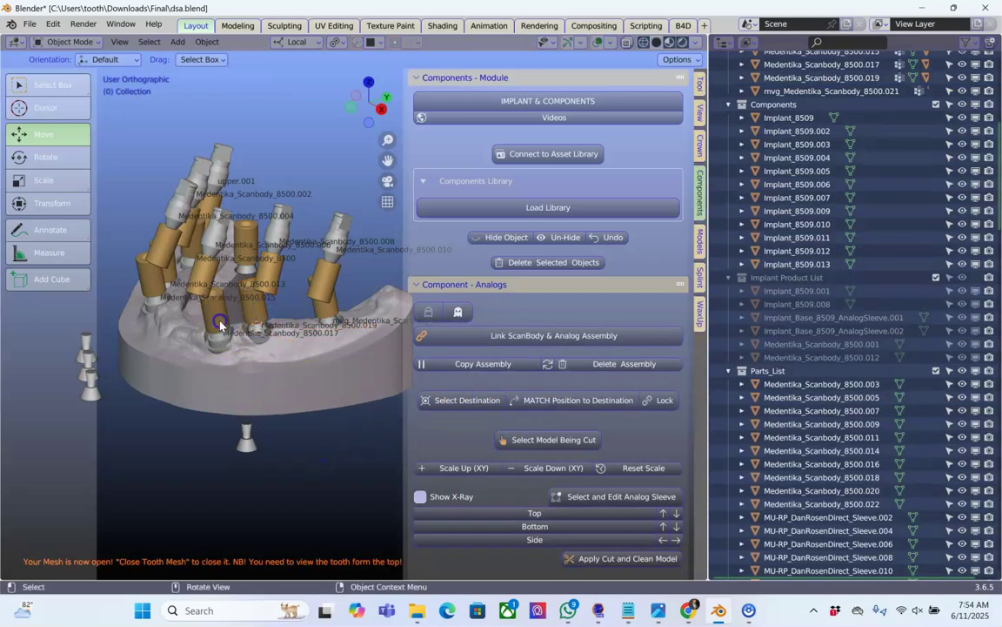
pyautogui.click(221, 324)
pyautogui.click(427, 415)
pyautogui.click(248, 432)
pyautogui.click(577, 415)
# - On the other side of the arch, match one sleeve copy to Medentika_Scanbody_8500.015 and MU-RP_DanRosenDirect_Sleeve.012 to Medentika_Scanbody_8500.013
pyautogui.moveTo(212, 398); pyautogui.dragTo(344, 394, button='middle')
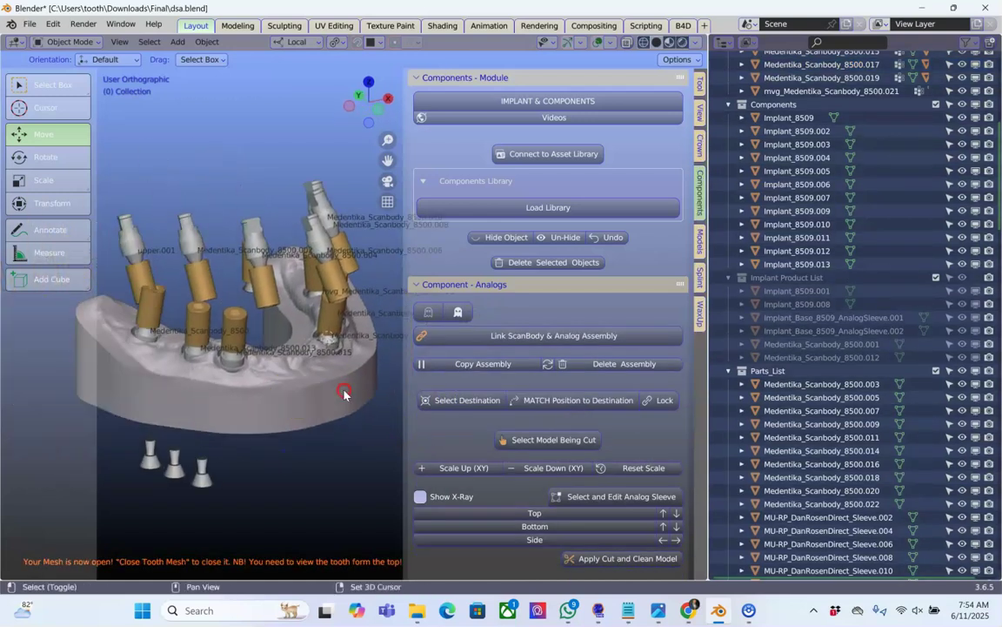
pyautogui.click(231, 329)
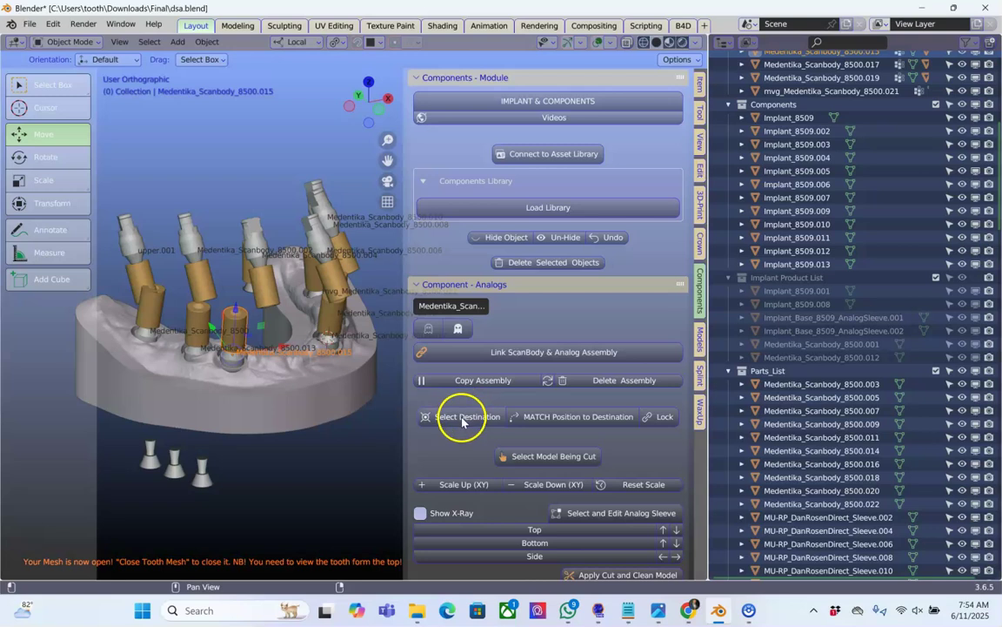
pyautogui.click(462, 416)
pyautogui.click(202, 463)
pyautogui.click(551, 418)
pyautogui.click(203, 320)
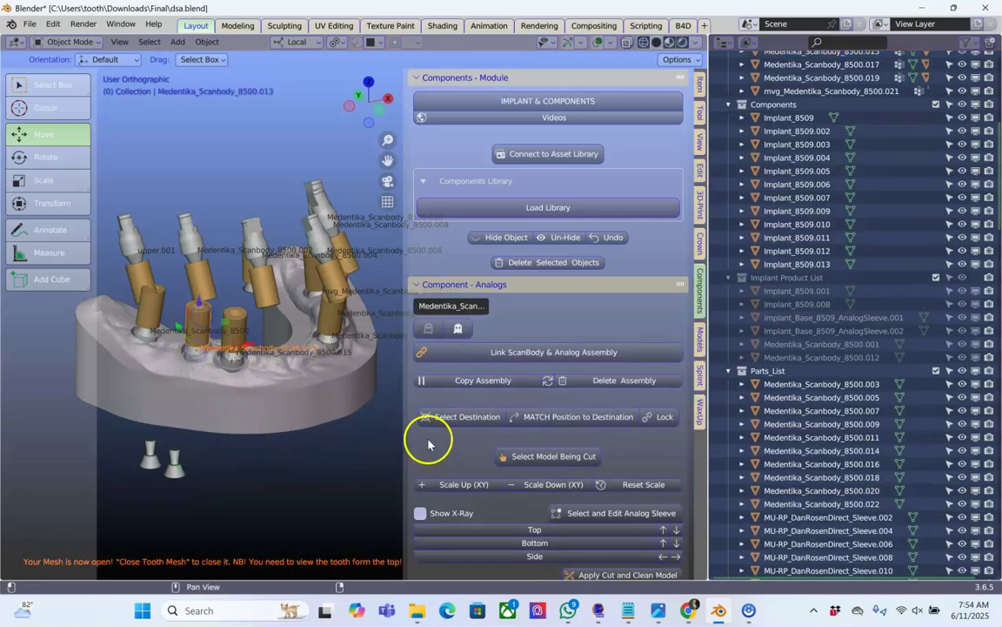
pyautogui.click(431, 416)
pyautogui.click(175, 461)
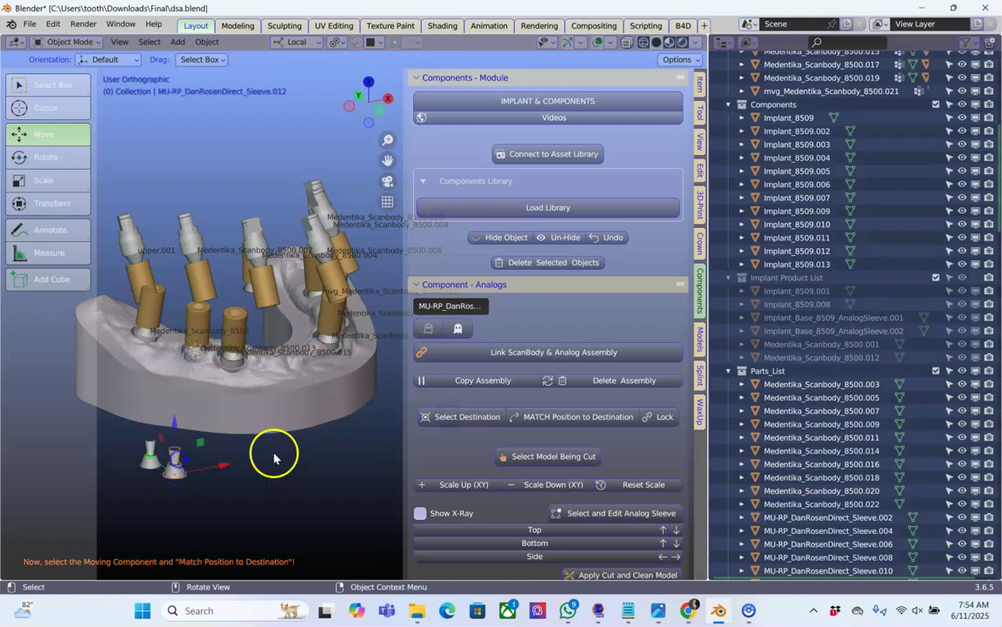
pyautogui.click(548, 416)
pyautogui.click(157, 322)
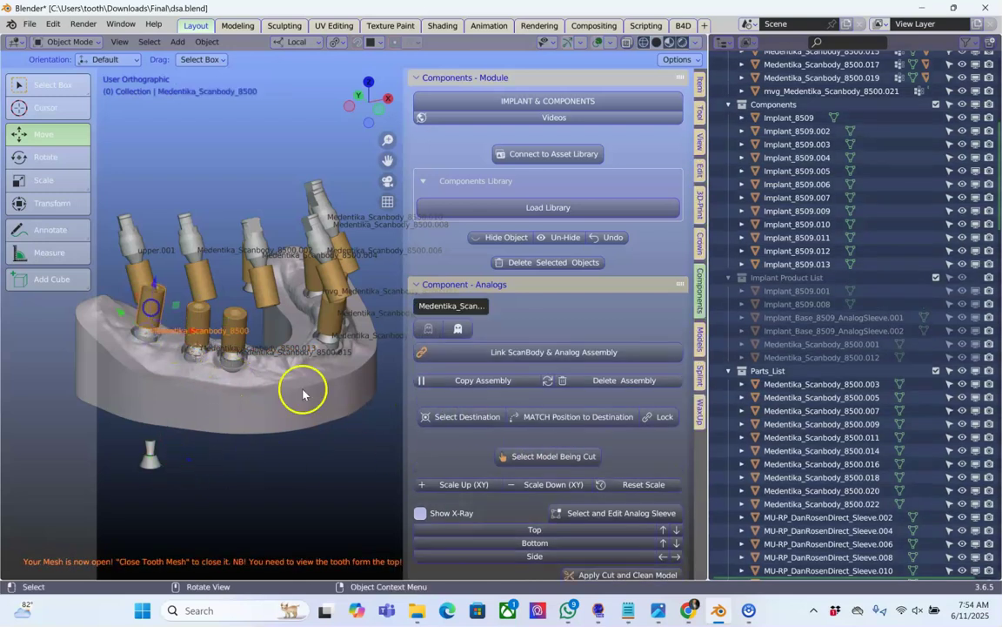
pyautogui.click(445, 417)
pyautogui.click(153, 448)
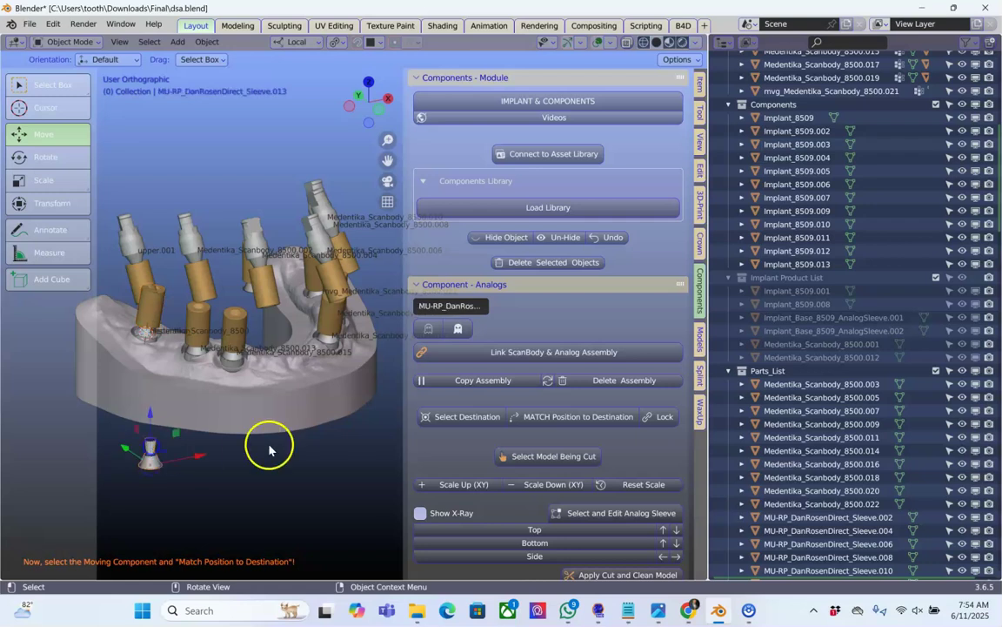
pyautogui.click(566, 416)
# - Hide the ScanBodies collection in the viewport and narrow the object list to widen the 3D view
pyautogui.moveTo(351, 426); pyautogui.dragTo(520, 385, button='middle')
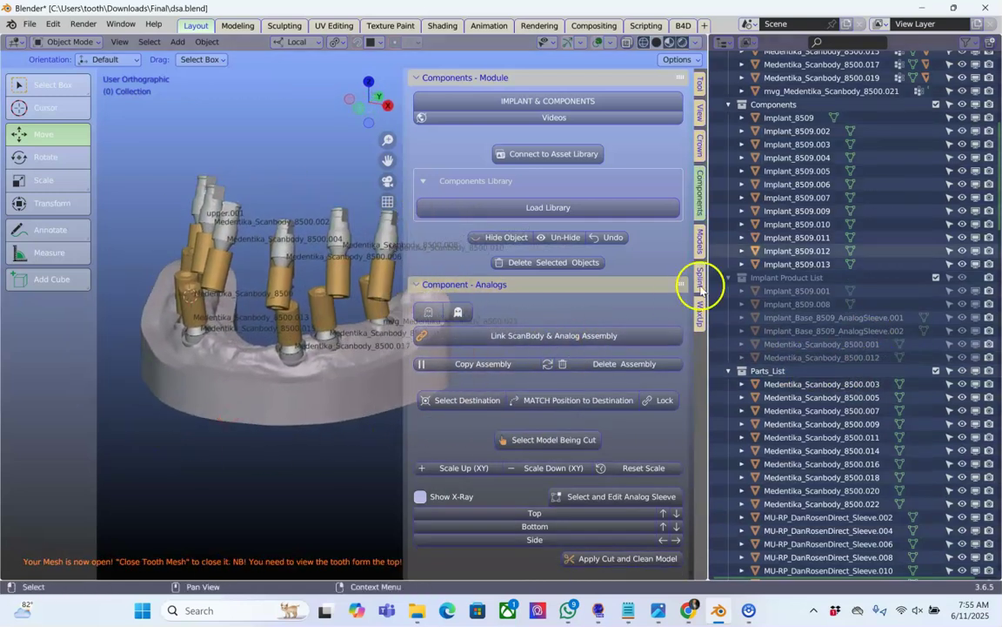
pyautogui.scroll(3, 914, 235)
pyautogui.scroll(-3, 916, 252)
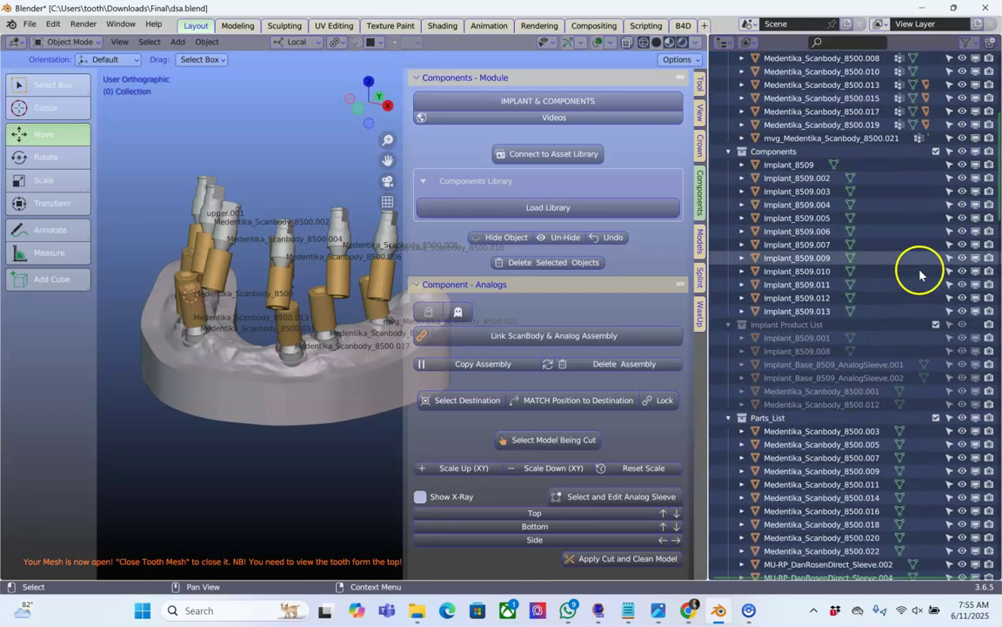
pyautogui.click(326, 319)
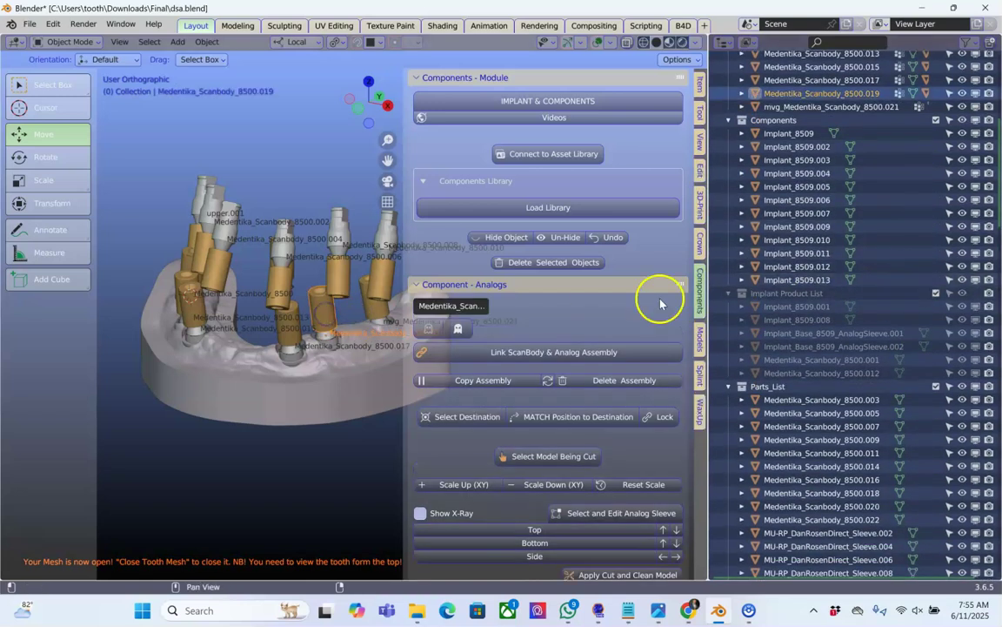
pyautogui.scroll(5, 866, 174)
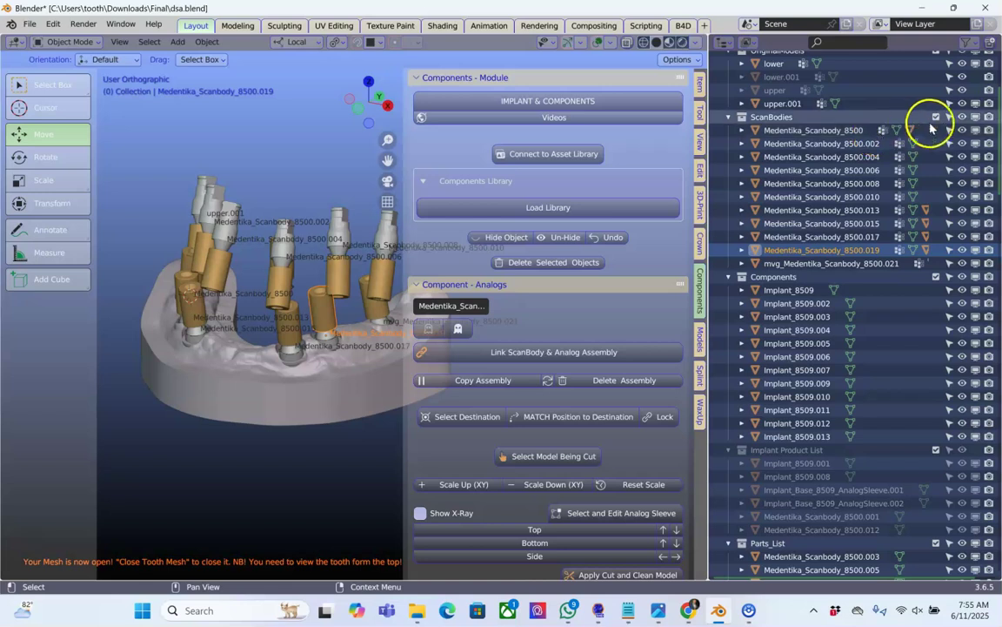
pyautogui.click(975, 117)
pyautogui.moveTo(711, 257); pyautogui.dragTo(785, 326)
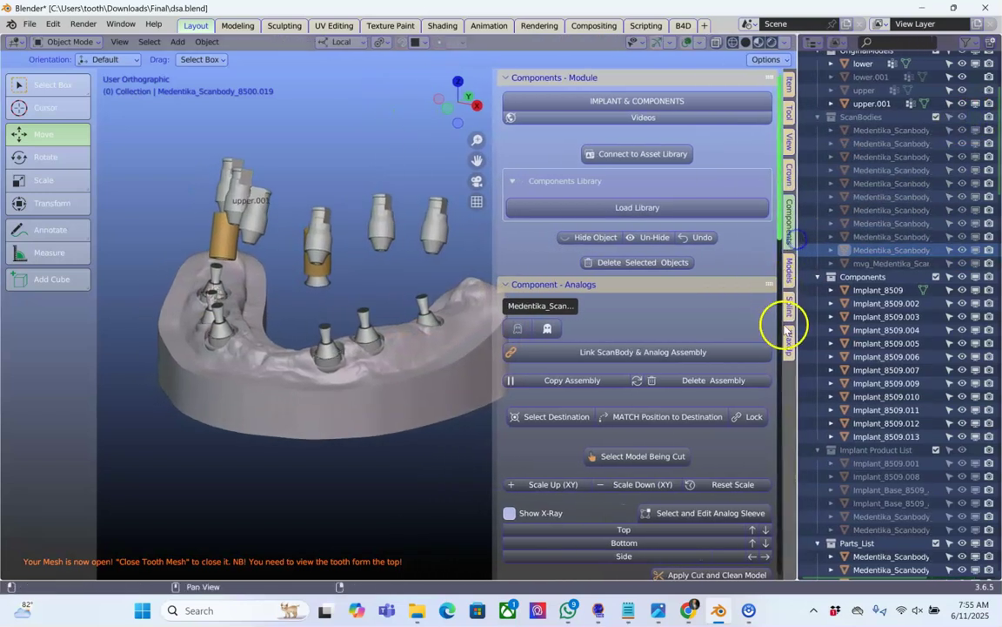
# - Make a +Z tube on MU-RP_DanRosenDirect_Sleeve.016 with a minimum thickness of 1.2 mm and accept it
pyautogui.click(787, 174)
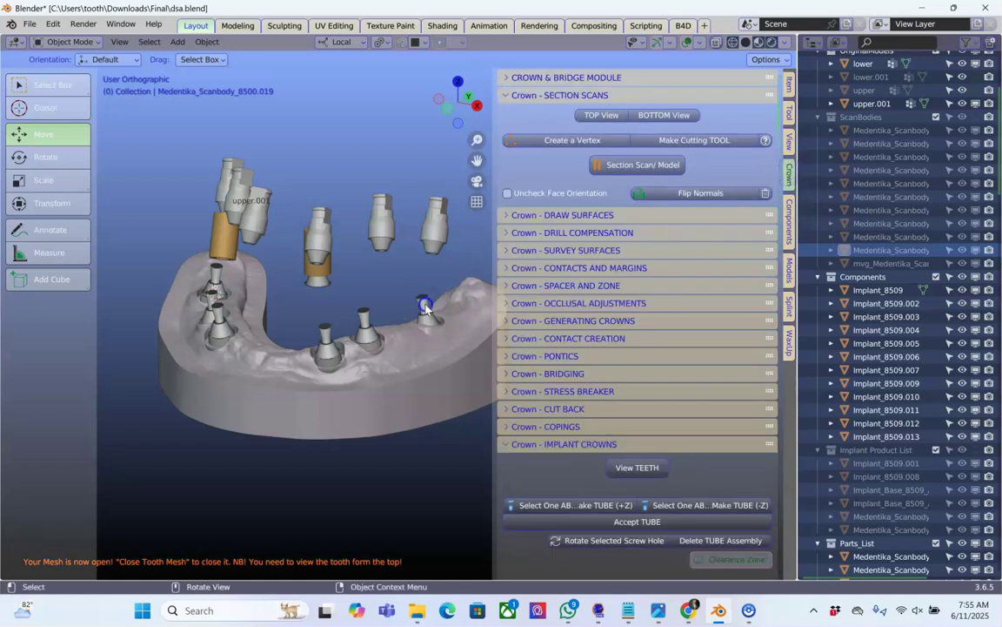
pyautogui.click(426, 309)
pyautogui.scroll(-3, 591, 413)
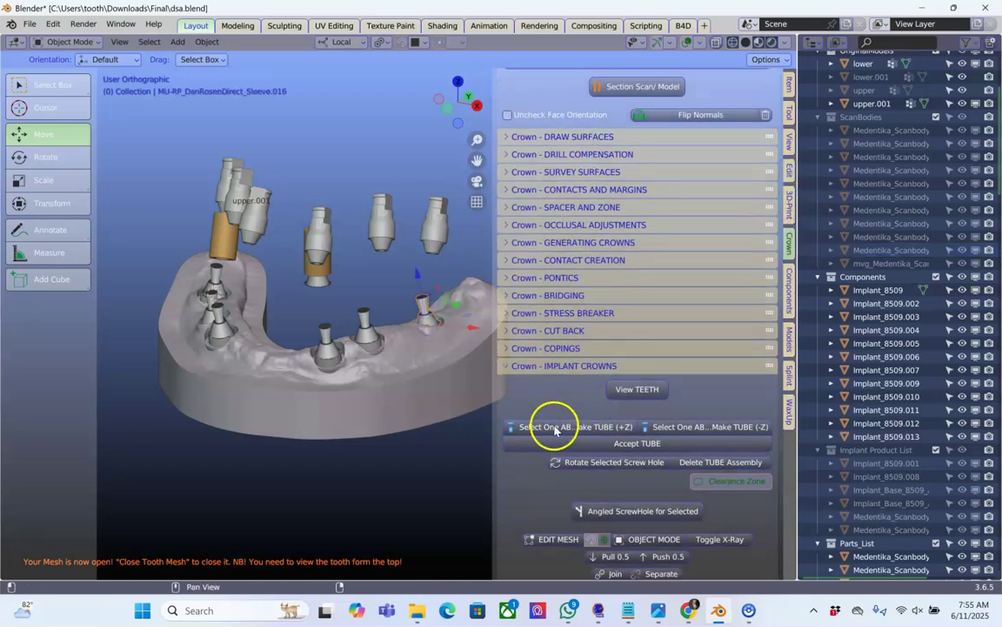
pyautogui.click(554, 427)
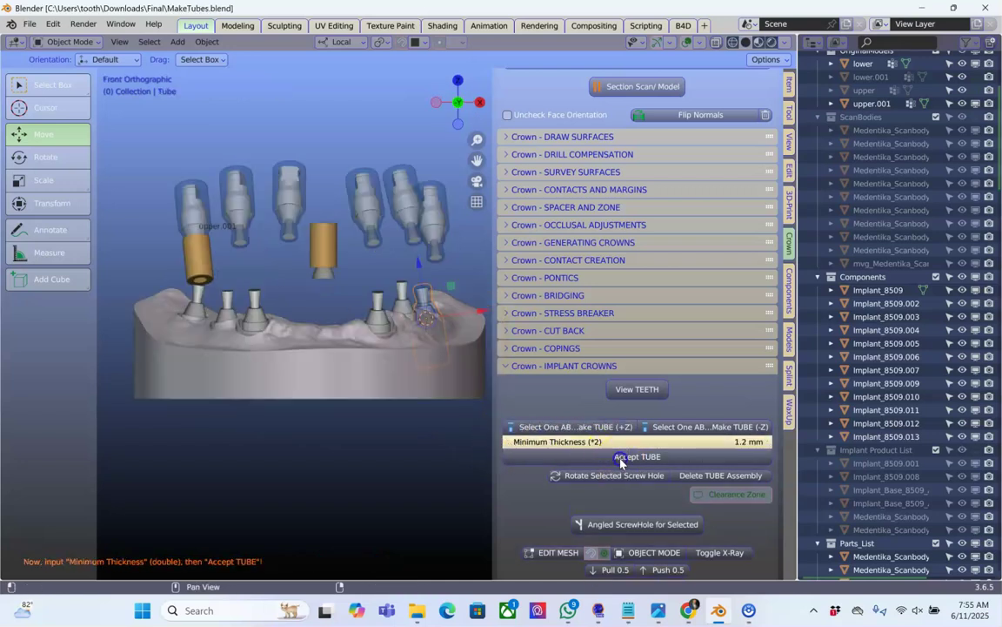
pyautogui.click(621, 462)
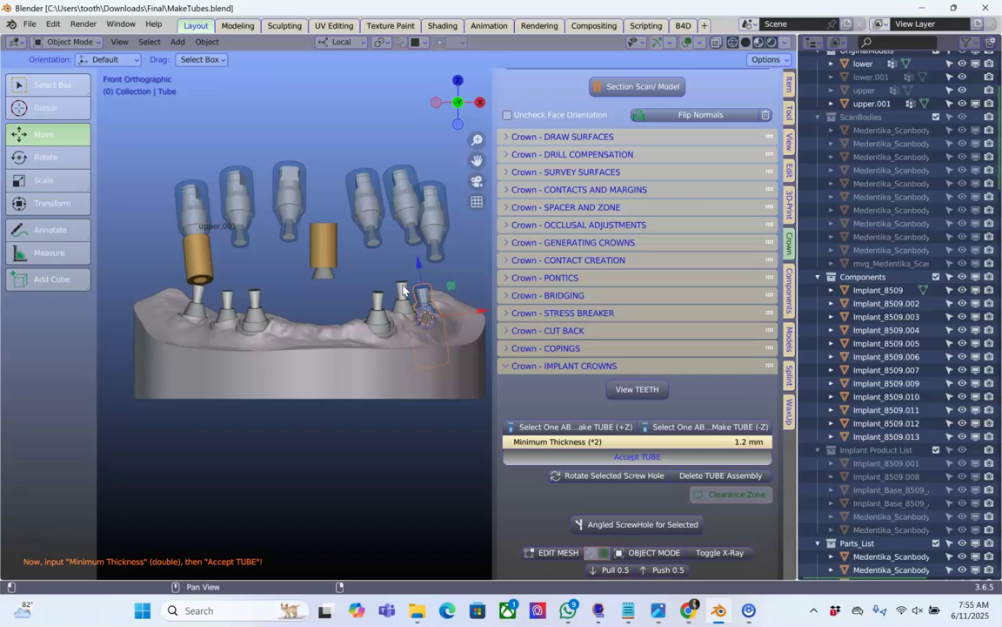
pyautogui.click(403, 291)
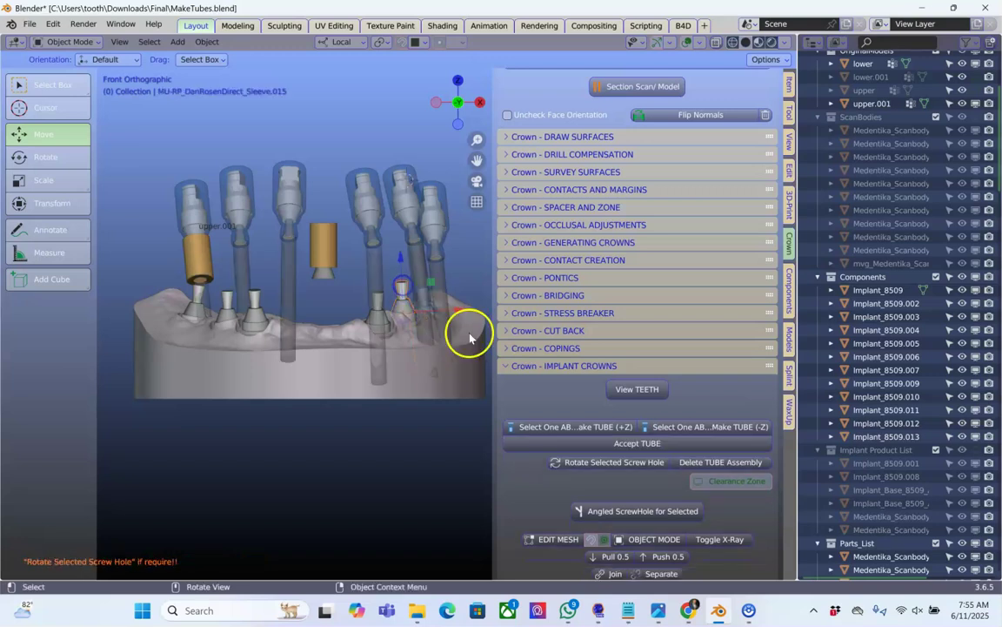
pyautogui.moveTo(463, 332); pyautogui.dragTo(476, 374, button='middle')
pyautogui.click(585, 427)
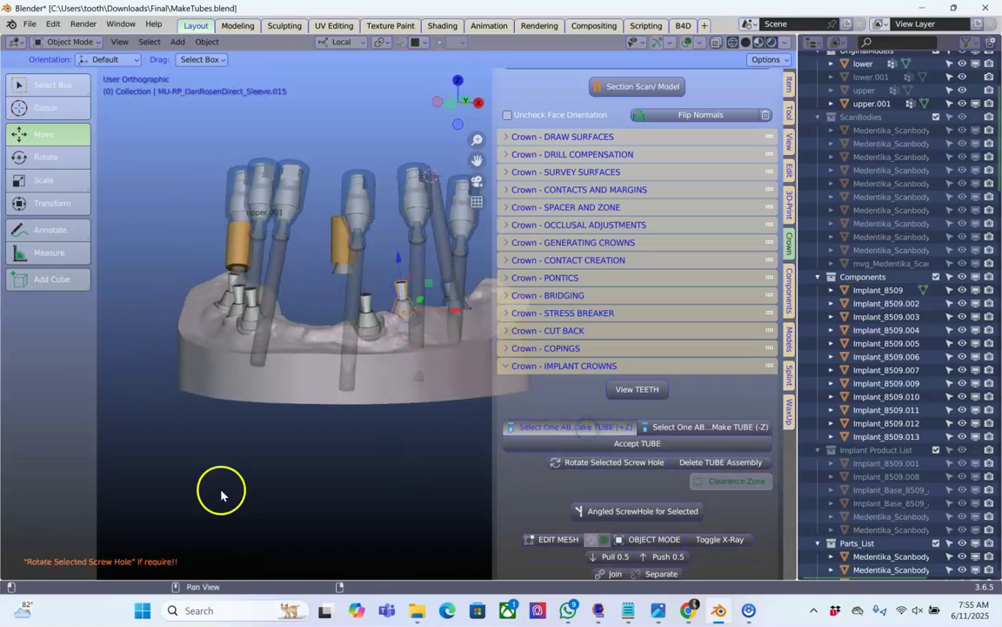
pyautogui.click(348, 422)
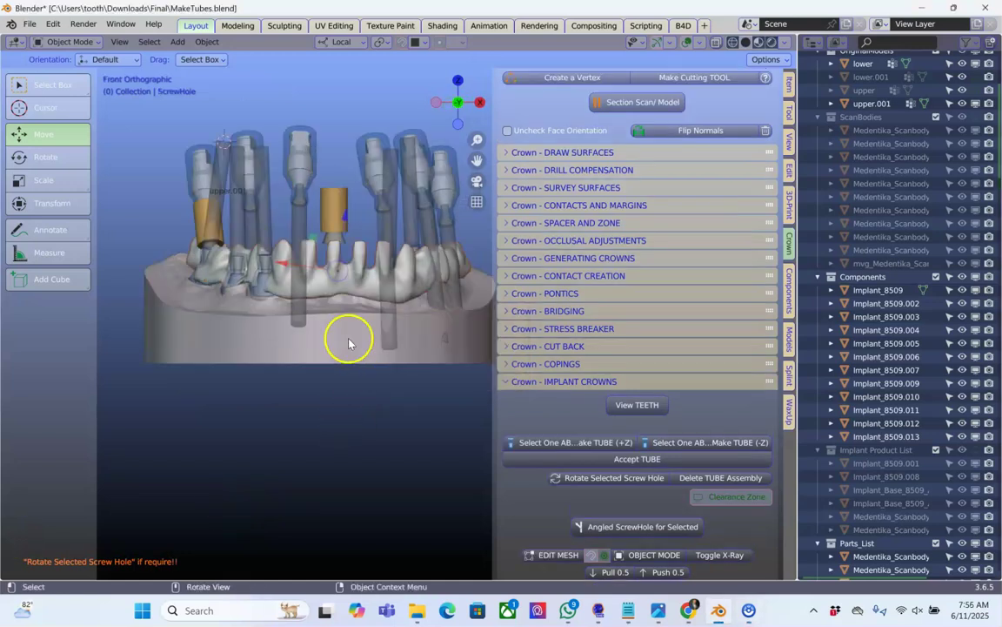
# - Select the screw hole cylinders around the lower arch together, including ScrewHole.005, ScrewHole.003 and ScrewHole.002
pyautogui.moveTo(347, 336); pyautogui.dragTo(347, 341, button='middle')
pyautogui.moveTo(320, 300); pyautogui.dragTo(289, 372, button='middle')
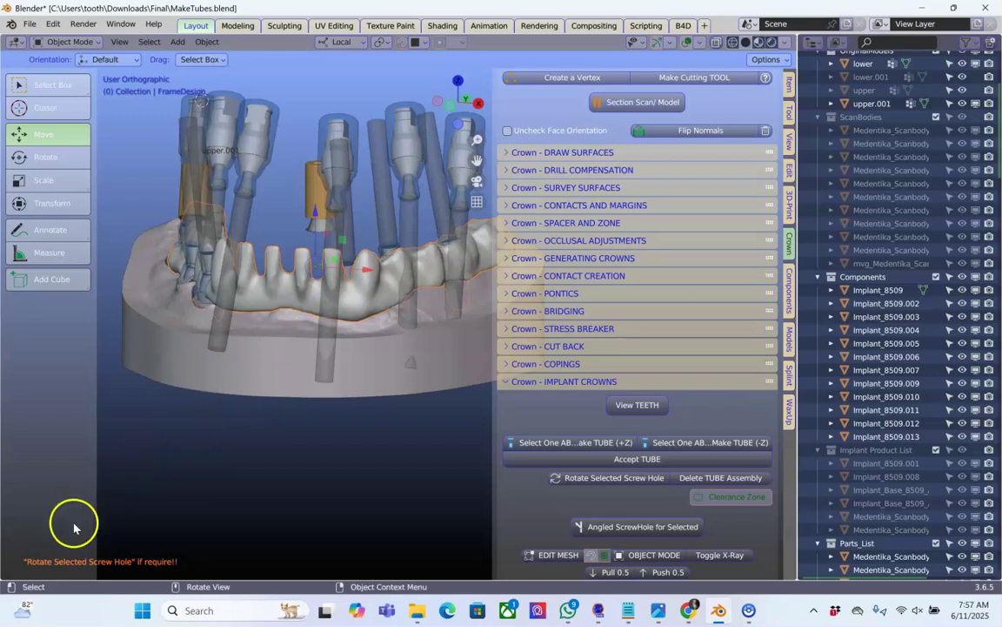
pyautogui.moveTo(290, 372); pyautogui.dragTo(415, 265, button='middle')
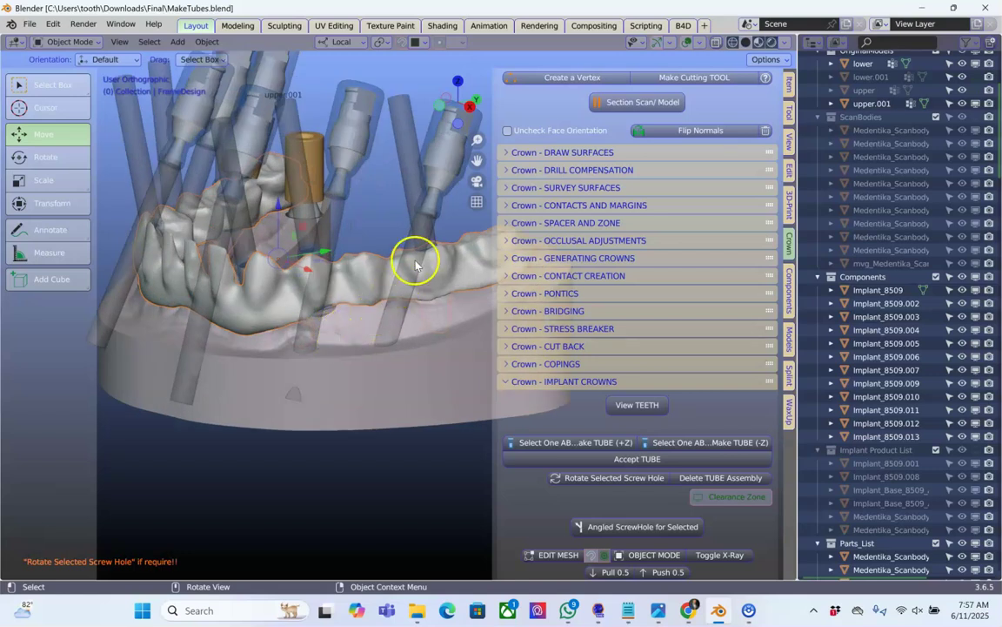
pyautogui.click(425, 227)
pyautogui.moveTo(426, 227); pyautogui.dragTo(425, 237, button='middle')
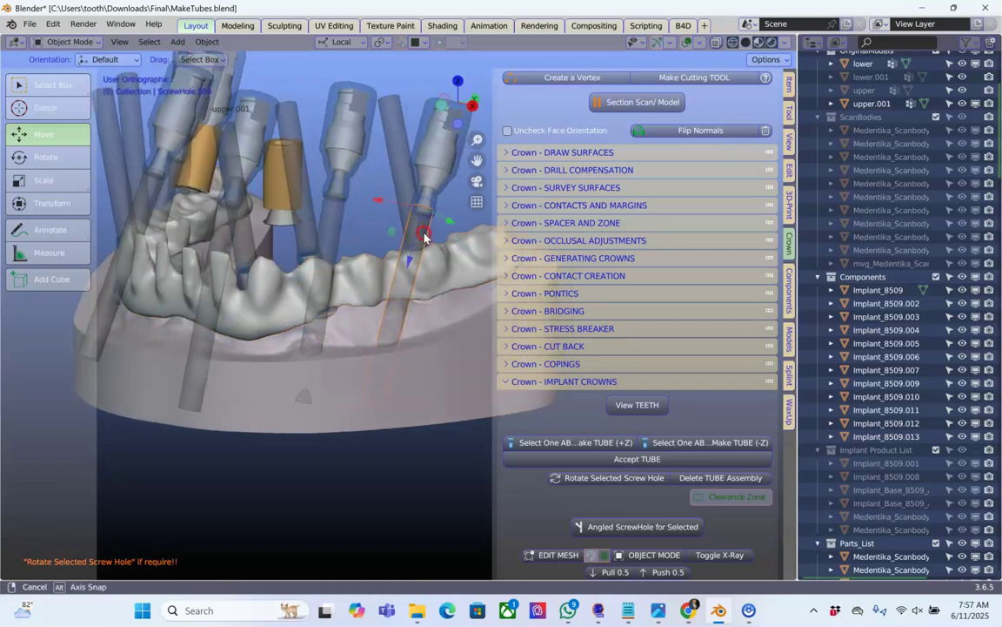
pyautogui.moveTo(331, 212); pyautogui.dragTo(218, 415, button='middle')
pyautogui.moveTo(211, 343); pyautogui.dragTo(206, 329, button='middle')
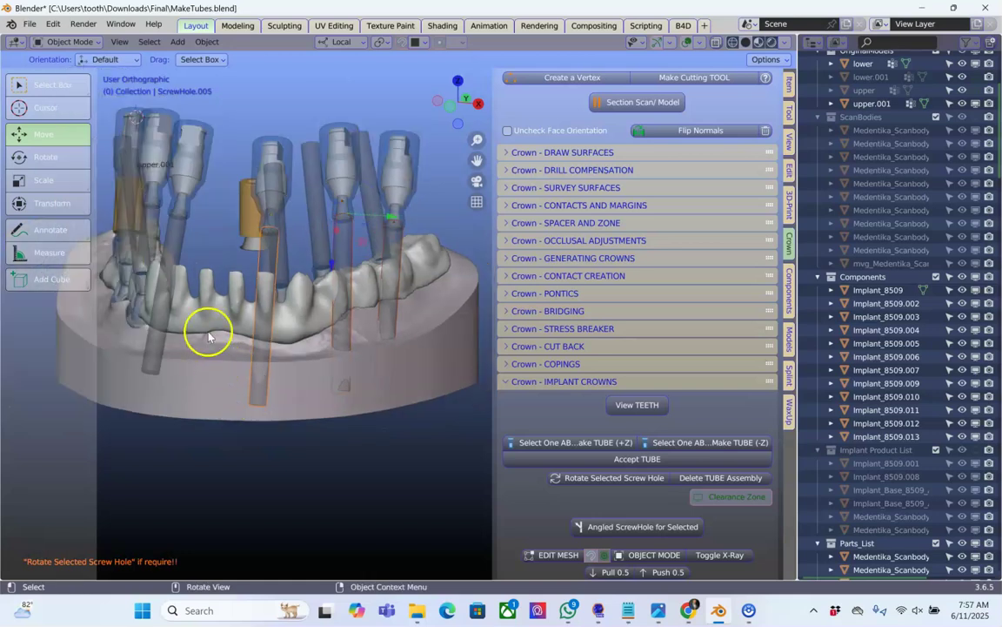
pyautogui.keyDown('shift'); pyautogui.click(183, 233); pyautogui.keyUp('shift')
pyautogui.moveTo(183, 233); pyautogui.dragTo(302, 220, button='middle')
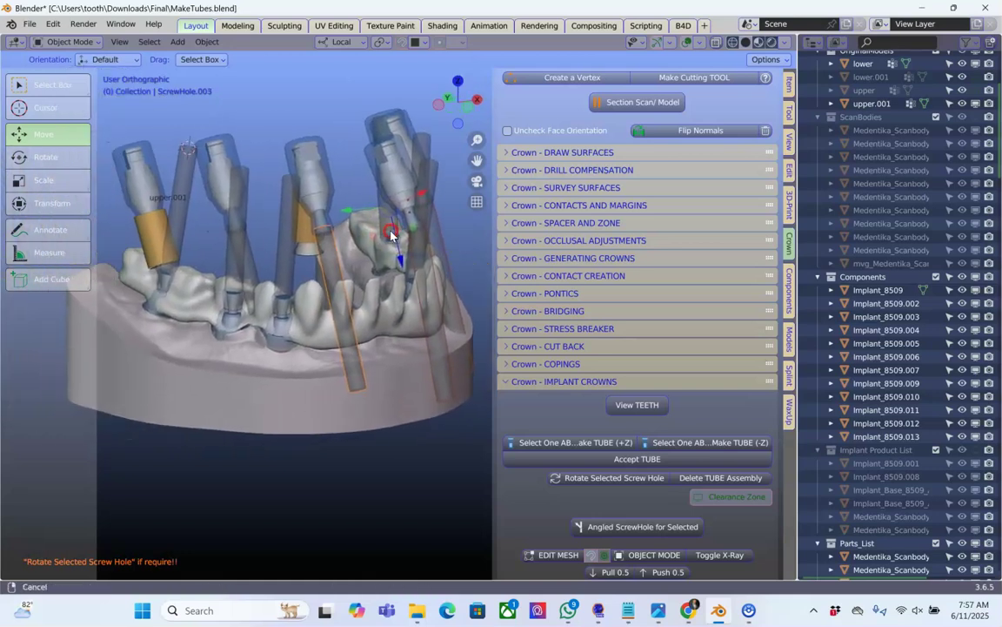
pyautogui.keyDown('shift'); pyautogui.click(252, 273); pyautogui.keyUp('shift')
pyautogui.moveTo(252, 273); pyautogui.dragTo(373, 260, button='middle')
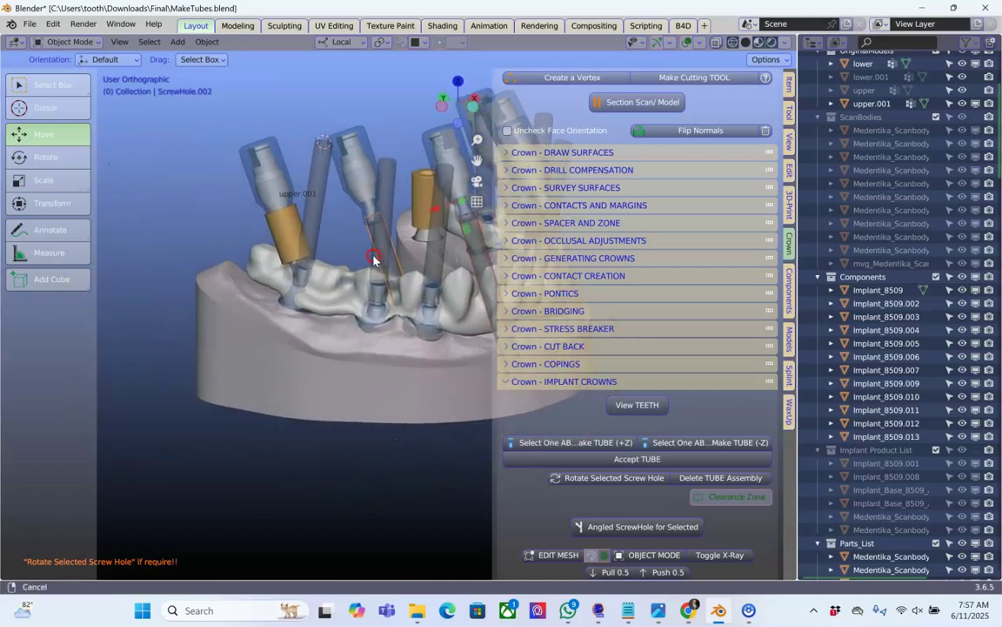
# - Add ScrewHole.001 and FrameDesign to the selection, with FrameDesign as the active object, and generate the implant fixture
pyautogui.scroll(1, 324, 277)
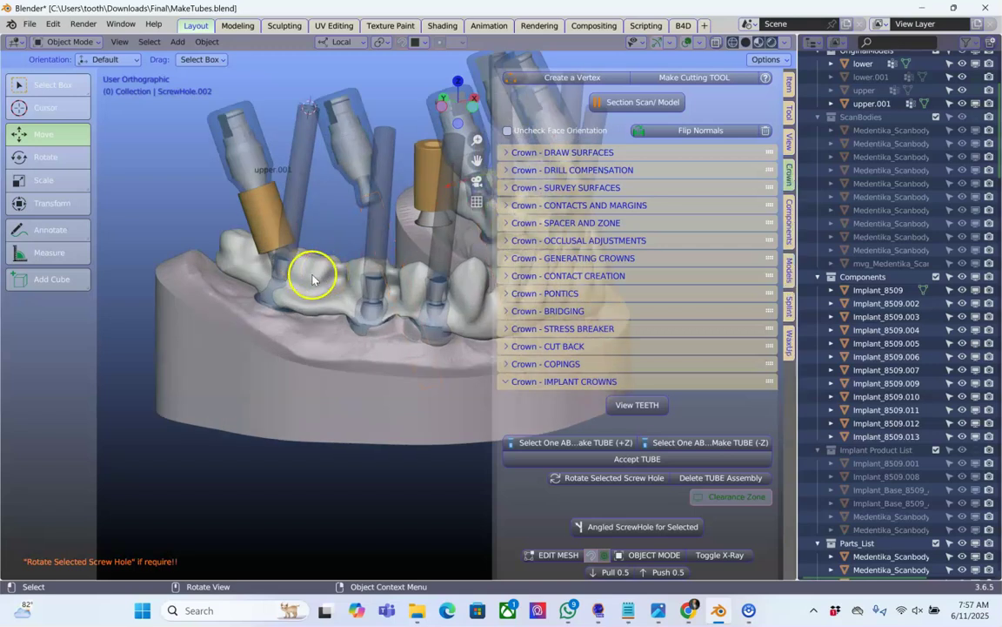
pyautogui.scroll(2, 309, 273)
pyautogui.moveTo(297, 264); pyautogui.dragTo(275, 238, button='middle')
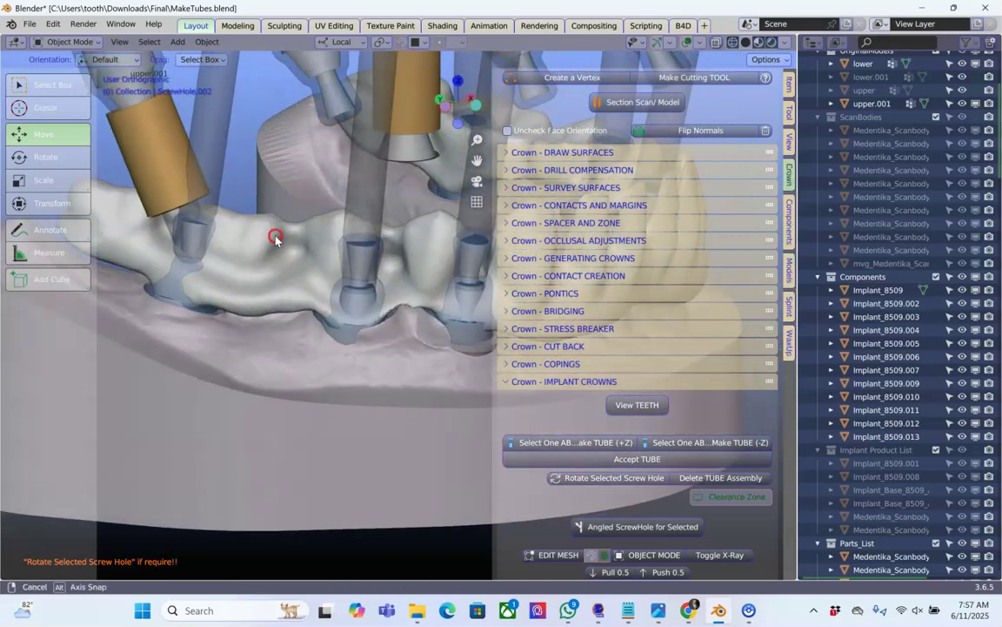
pyautogui.click(172, 228)
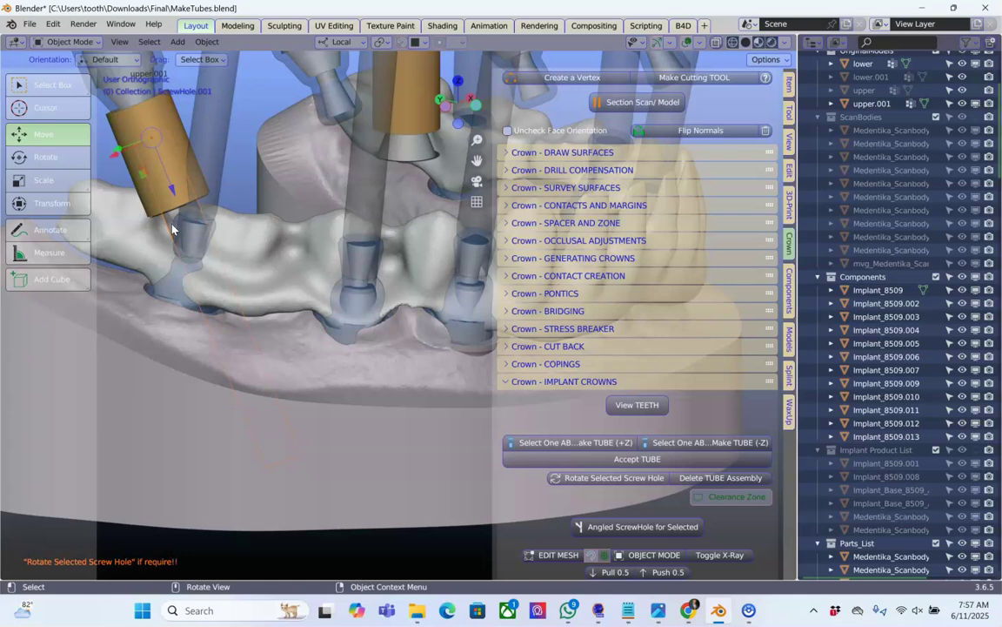
pyautogui.click(305, 246)
pyautogui.scroll(-1, 310, 252)
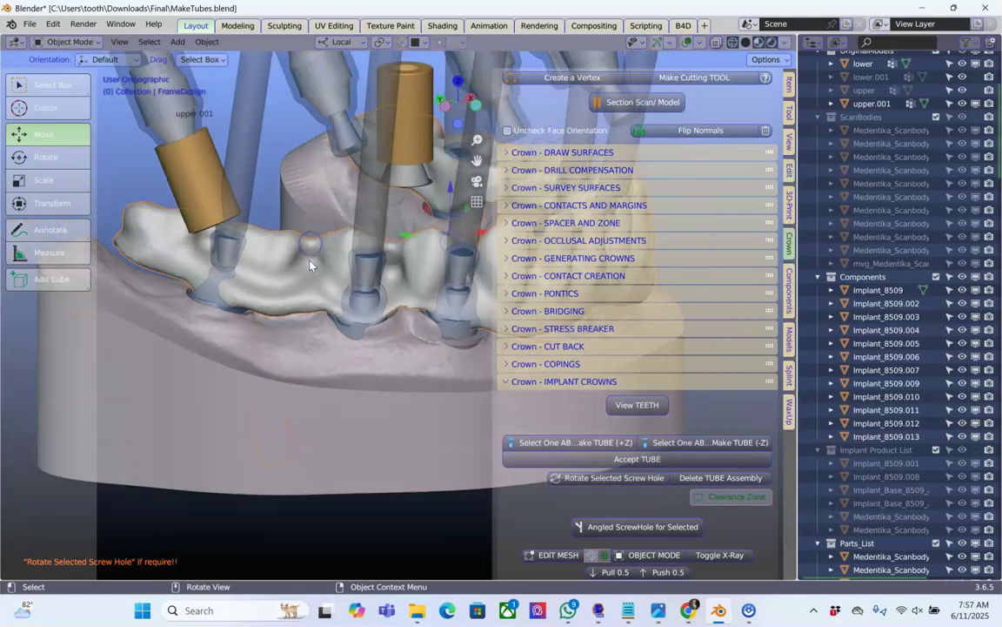
pyautogui.scroll(-3, 311, 264)
pyautogui.scroll(-7, 623, 451)
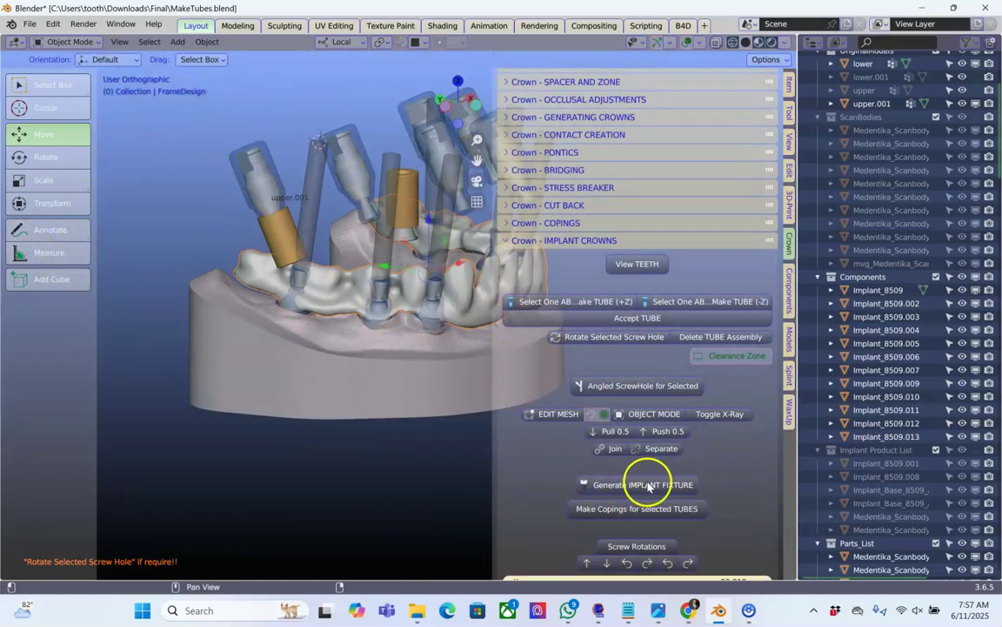
pyautogui.click(649, 485)
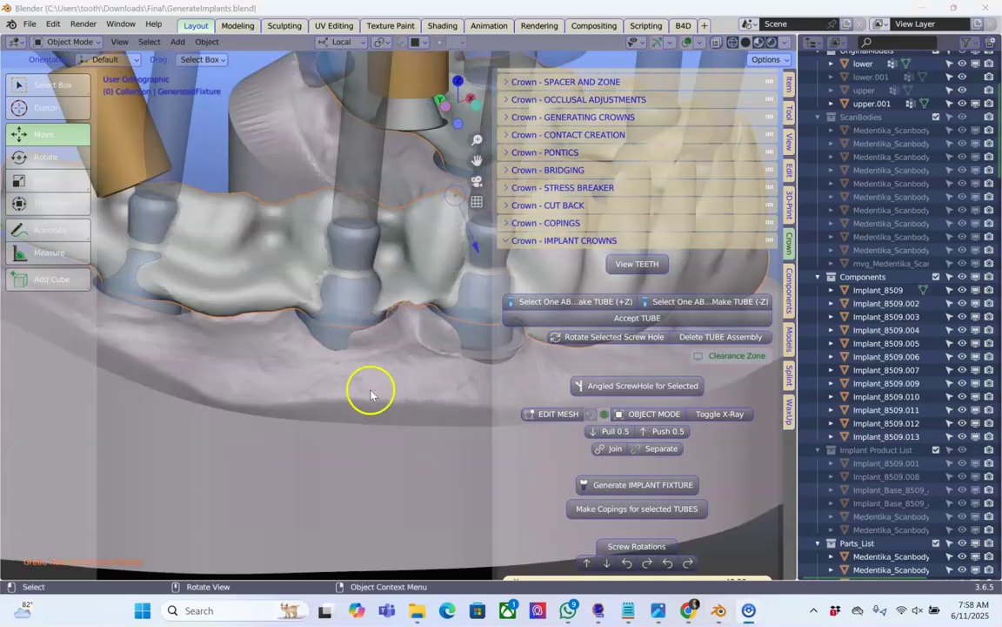
# - Isolate the generated fixture and start smoothing it with Smooth CROWN with Protection
pyautogui.moveTo(356, 356); pyautogui.dragTo(357, 356, button='middle')
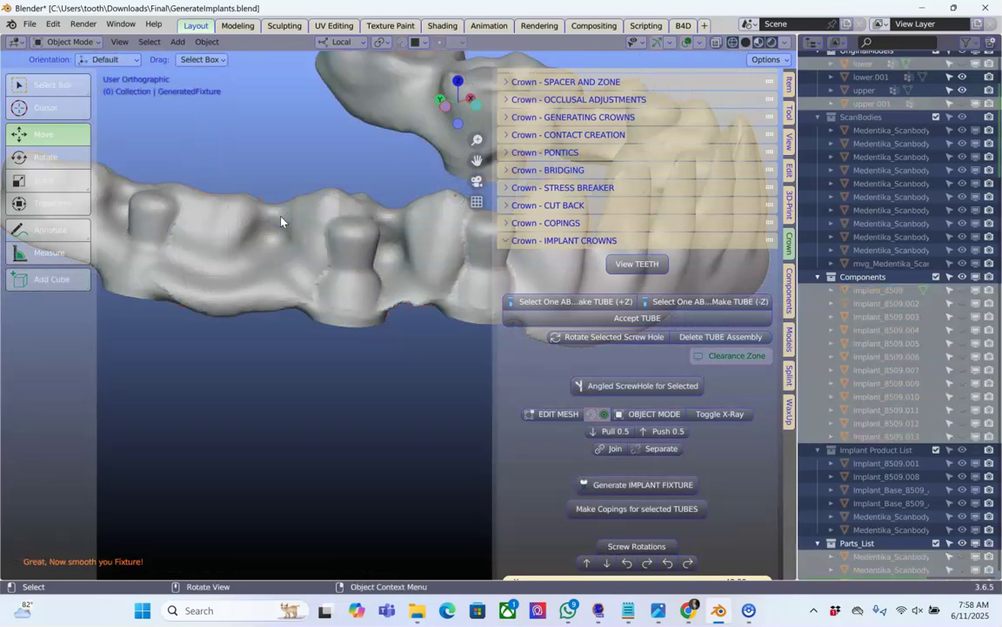
pyautogui.moveTo(302, 216); pyautogui.dragTo(446, 338, button='middle')
pyautogui.click(294, 209)
pyautogui.scroll(-5, 576, 474)
pyautogui.scroll(-5, 594, 469)
pyautogui.click(577, 479)
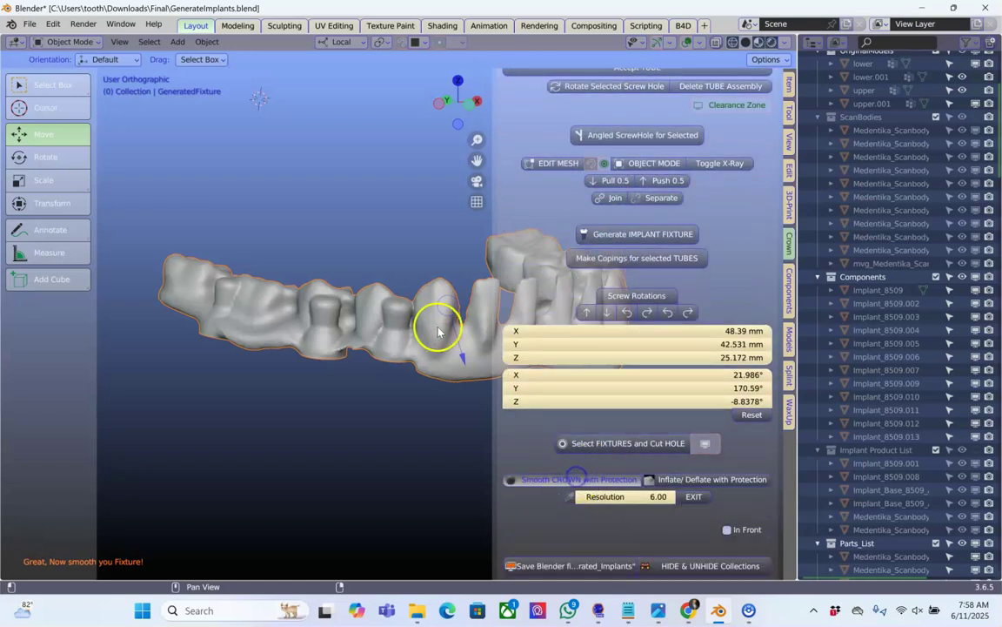
# - Smooth the fixture's surface around the screw tubes with a brush strength of 0.657 and exit sculpting
pyautogui.scroll(4, 420, 322)
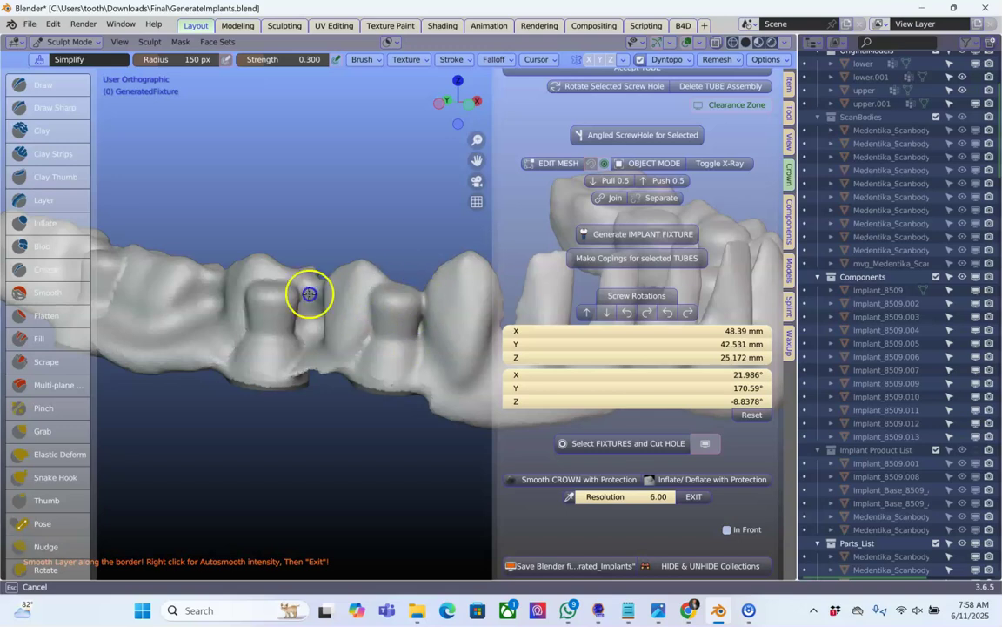
pyautogui.moveTo(309, 293); pyautogui.dragTo(352, 299, button='middle')
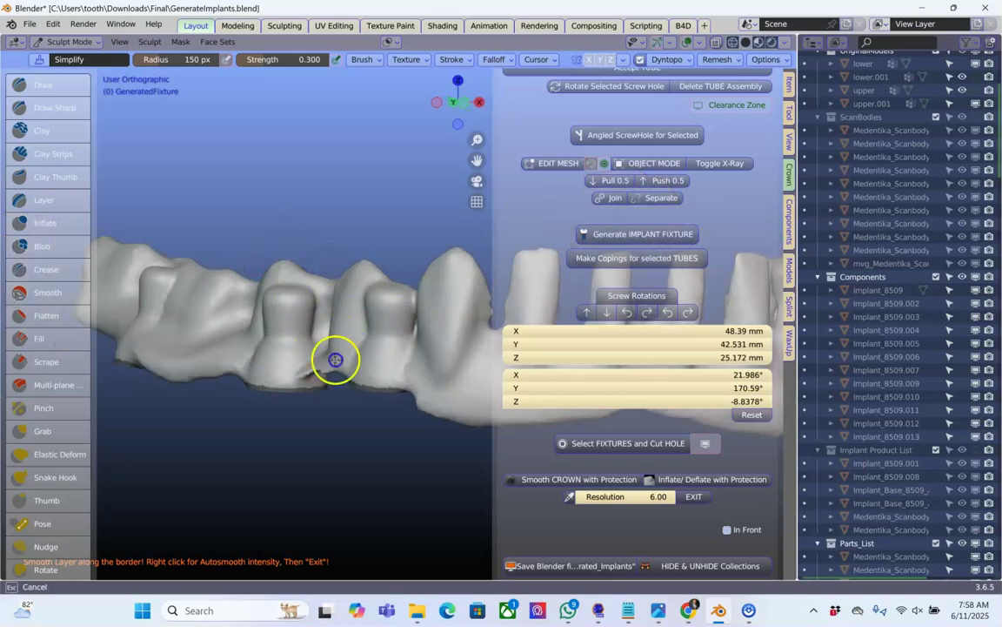
pyautogui.moveTo(401, 359); pyautogui.dragTo(443, 298, button='middle')
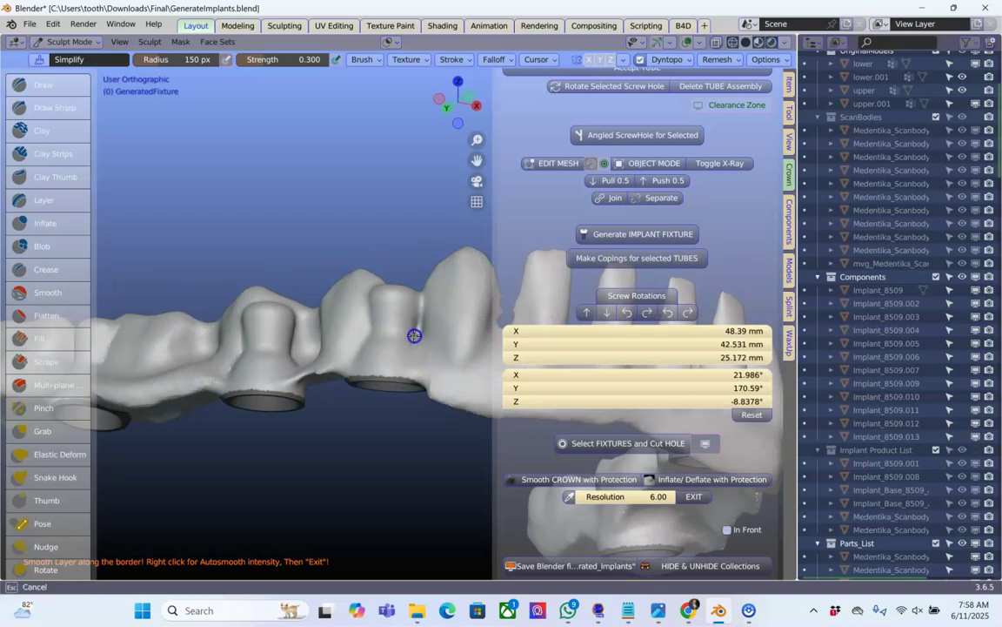
pyautogui.rightClick(313, 304)
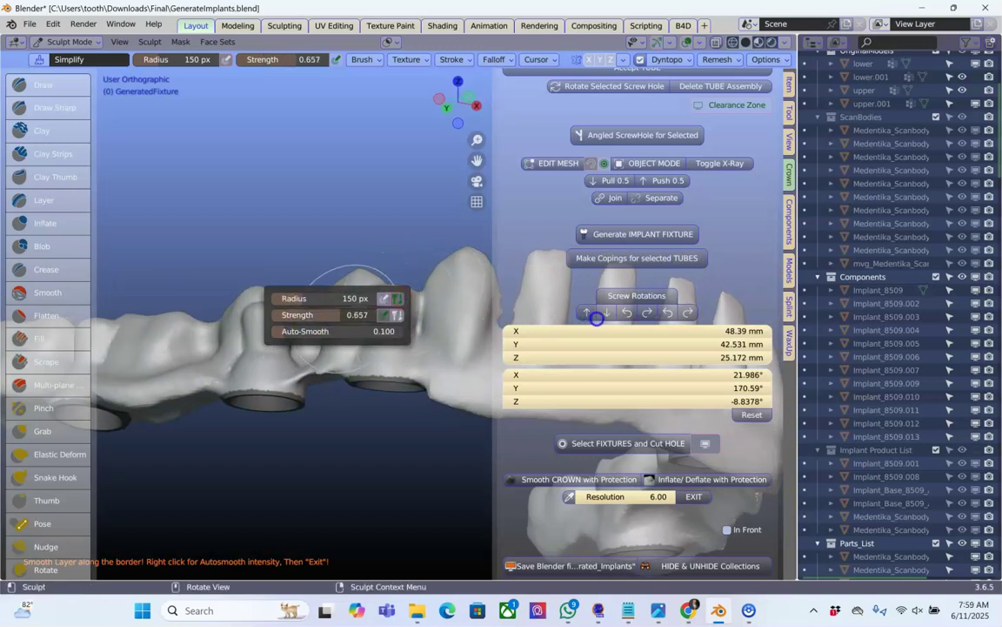
pyautogui.moveTo(309, 331); pyautogui.dragTo(348, 330)
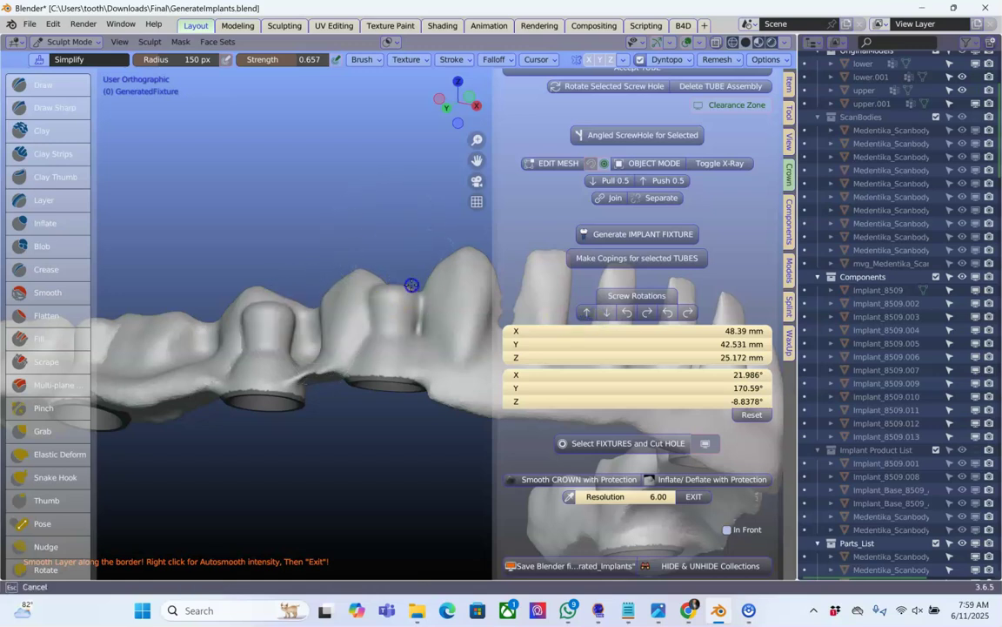
pyautogui.moveTo(315, 346); pyautogui.dragTo(359, 346, button='middle')
pyautogui.moveTo(279, 309); pyautogui.dragTo(352, 372, button='middle')
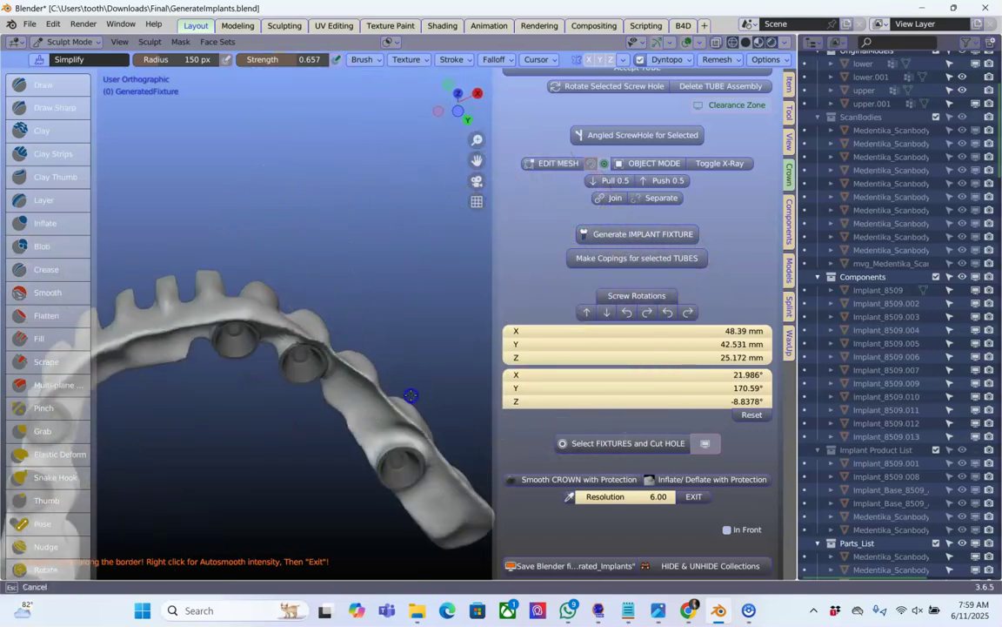
pyautogui.keyDown('shift'); pyautogui.moveTo(308, 295); pyautogui.dragTo(478, 258, button='middle'); pyautogui.keyUp('shift')
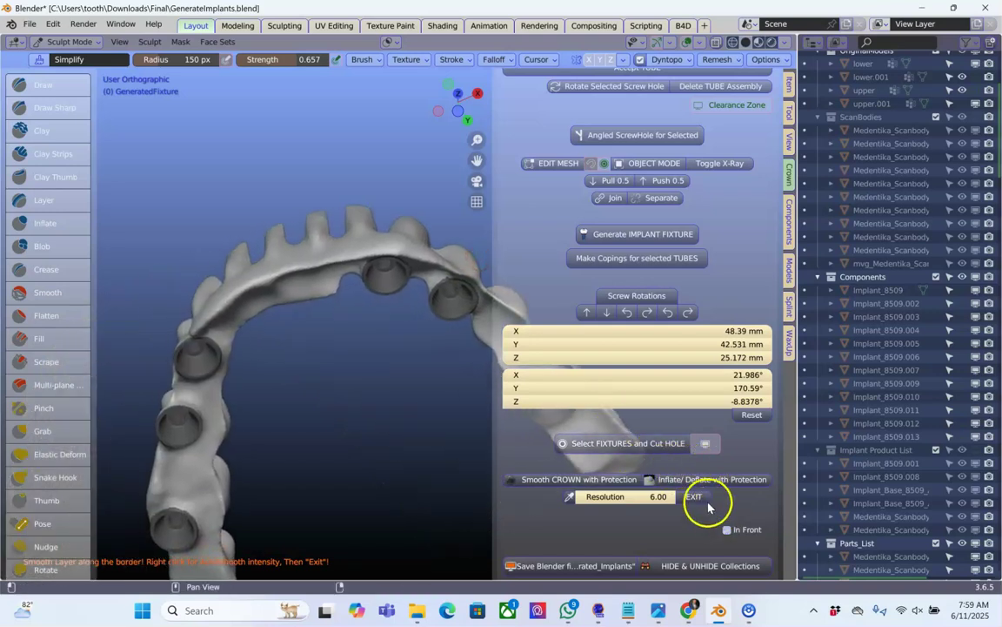
pyautogui.click(694, 496)
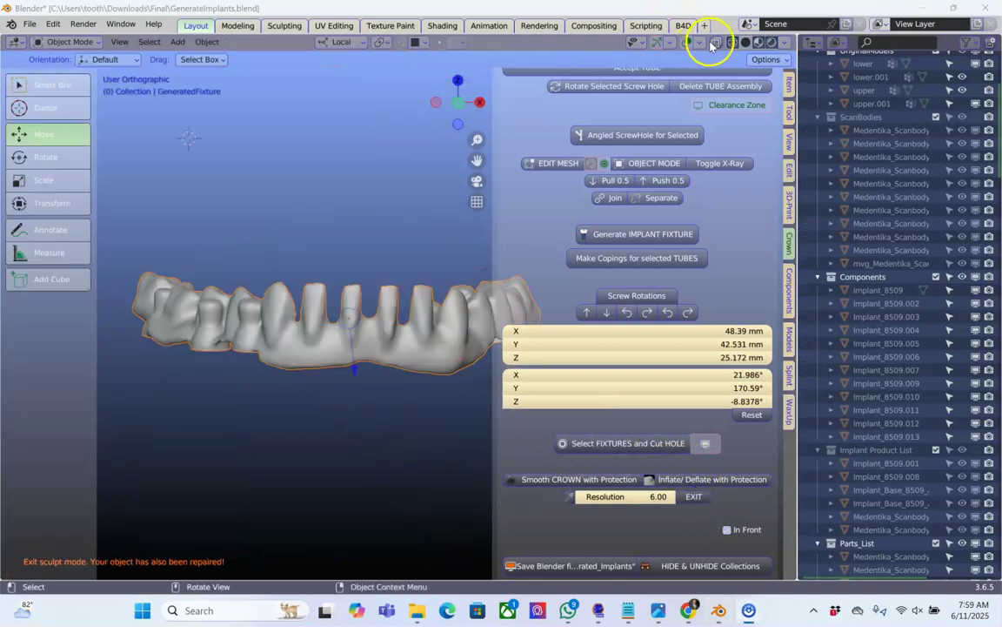
# - Unhide all objects around the smoothed fixture and inspect them through a temporary X-ray display
pyautogui.moveTo(403, 194); pyautogui.dragTo(320, 239, button='middle')
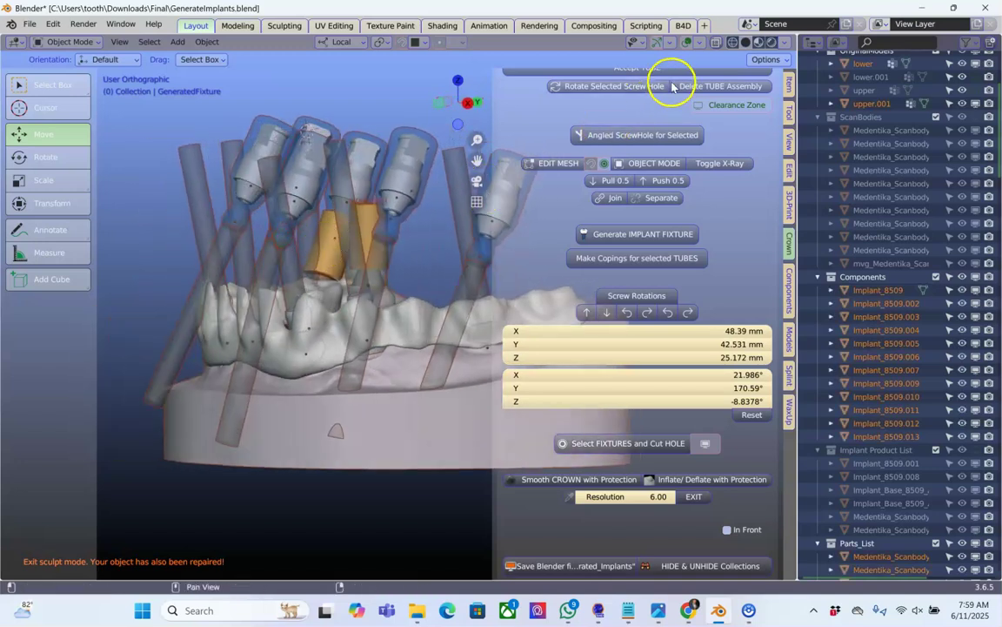
pyautogui.click(719, 42)
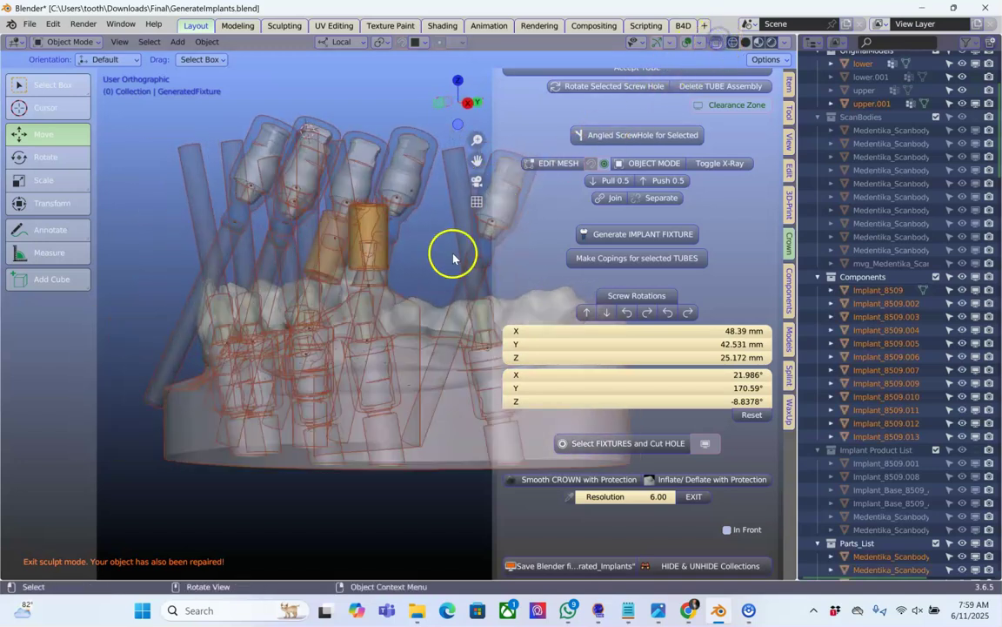
pyautogui.scroll(2, 452, 258)
pyautogui.scroll(-2, 446, 263)
pyautogui.moveTo(446, 263); pyautogui.dragTo(479, 278, button='middle')
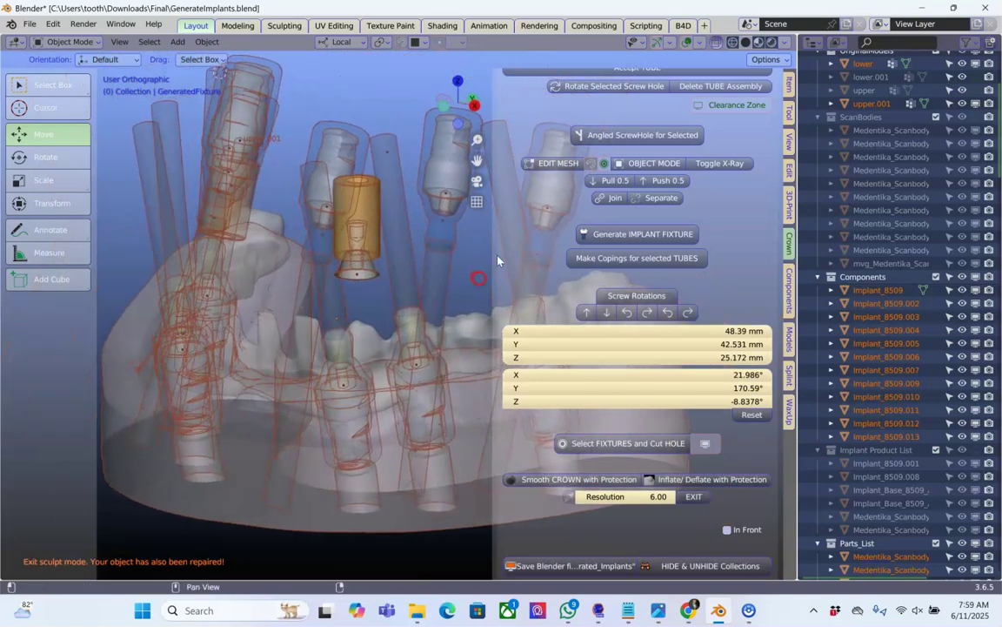
pyautogui.click(720, 41)
# - Hide the screw hole cylinders extending down from the upper scan bodies, including ScrewHole.002 and ScrewHole.001
pyautogui.moveTo(357, 298)
pyautogui.mouseDown(button='middle')
pyautogui.moveTo(387, 285)
pyautogui.moveTo(411, 296)
pyautogui.moveTo(383, 247)
pyautogui.moveTo(410, 270)
pyautogui.moveTo(338, 298)
pyautogui.mouseUp(button='middle')
pyautogui.click(417, 298)
pyautogui.click(394, 282)
pyautogui.keyDown('shift'); pyautogui.click(280, 288); pyautogui.keyUp('shift')
pyautogui.moveTo(279, 288); pyautogui.dragTo(325, 290, button='middle')
pyautogui.click(201, 273)
pyautogui.moveTo(201, 273); pyautogui.dragTo(301, 257, button='middle')
pyautogui.keyDown('shift'); pyautogui.click(258, 272); pyautogui.keyUp('shift')
pyautogui.scroll(3, 175, 317)
pyautogui.keyDown('shift'); pyautogui.moveTo(176, 317); pyautogui.dragTo(435, 292, button='middle'); pyautogui.keyUp('shift')
pyautogui.scroll(3, 367, 295)
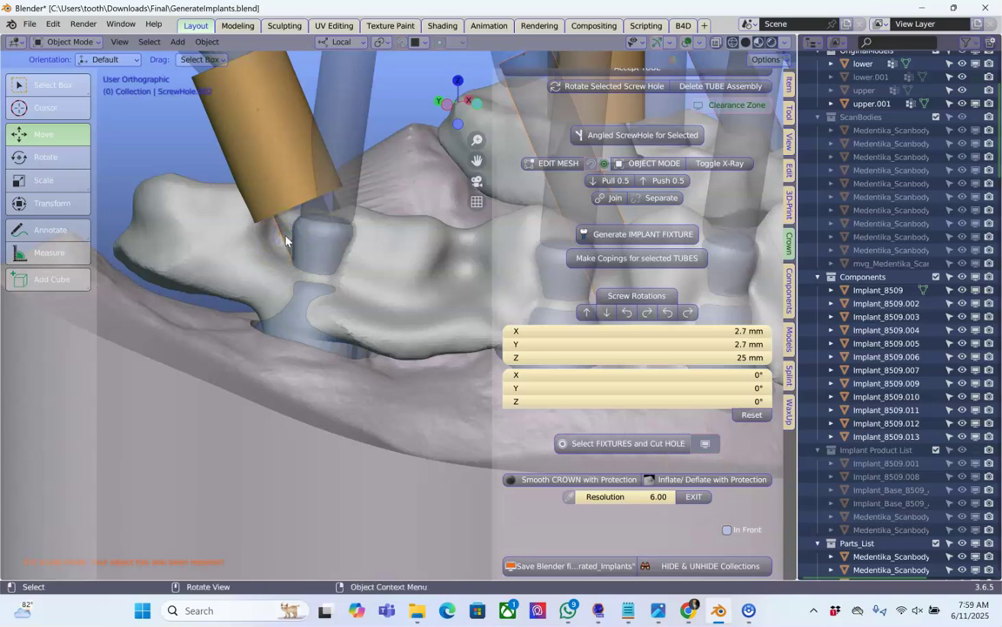
pyautogui.moveTo(383, 272); pyautogui.dragTo(262, 272, button='middle')
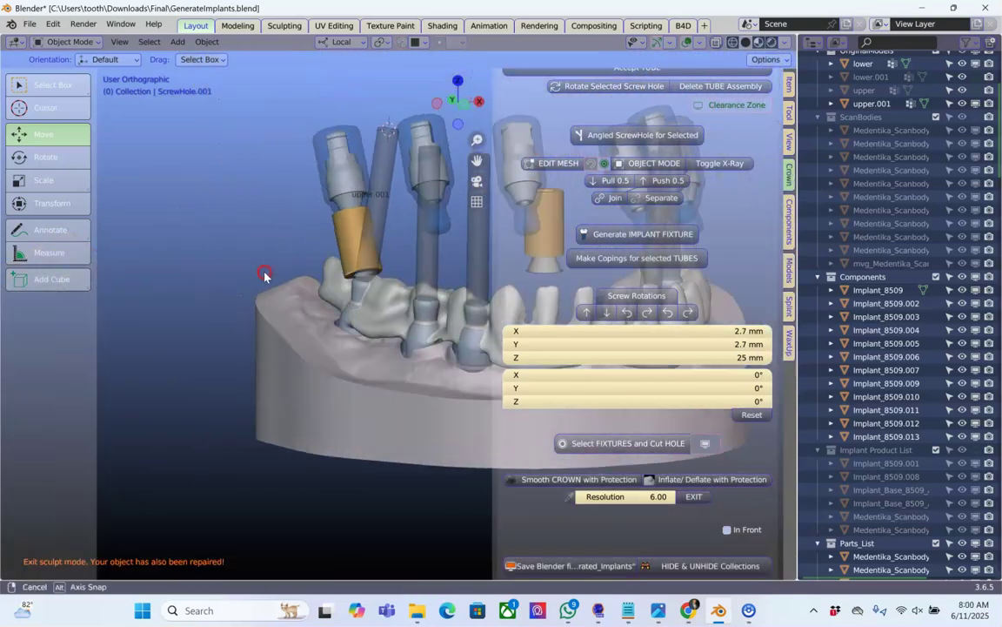
pyautogui.moveTo(344, 259); pyautogui.dragTo(257, 269, button='middle')
# - Turn on X-ray and raise ScrewHole.010 and ScrewHole.011 along their local Z axis, ScrewHole.011 by about 5 mm
pyautogui.click(716, 43)
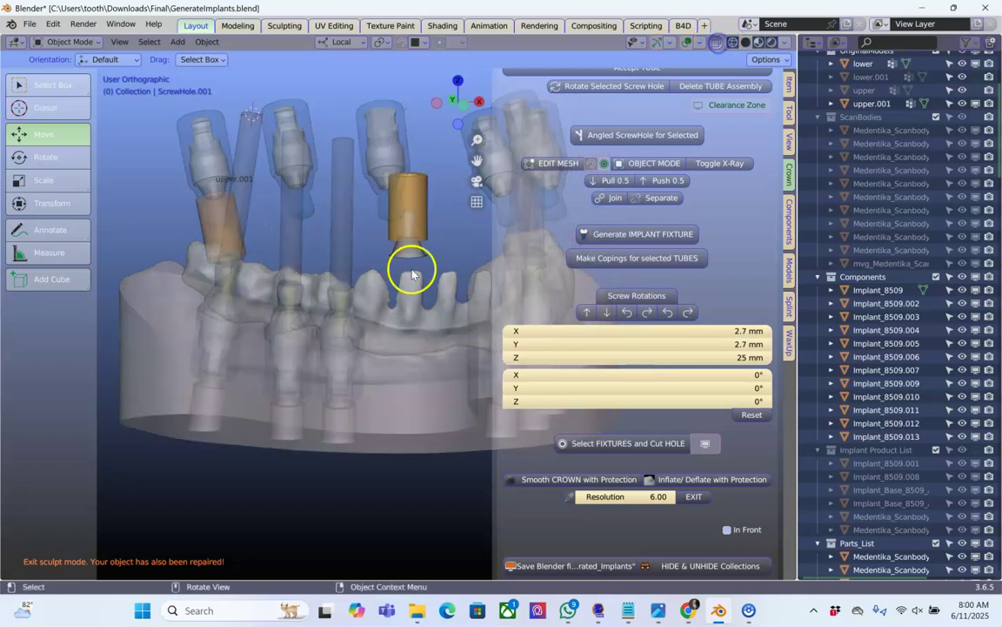
pyautogui.click(381, 302)
pyautogui.scroll(4, 381, 301)
pyautogui.click(300, 226)
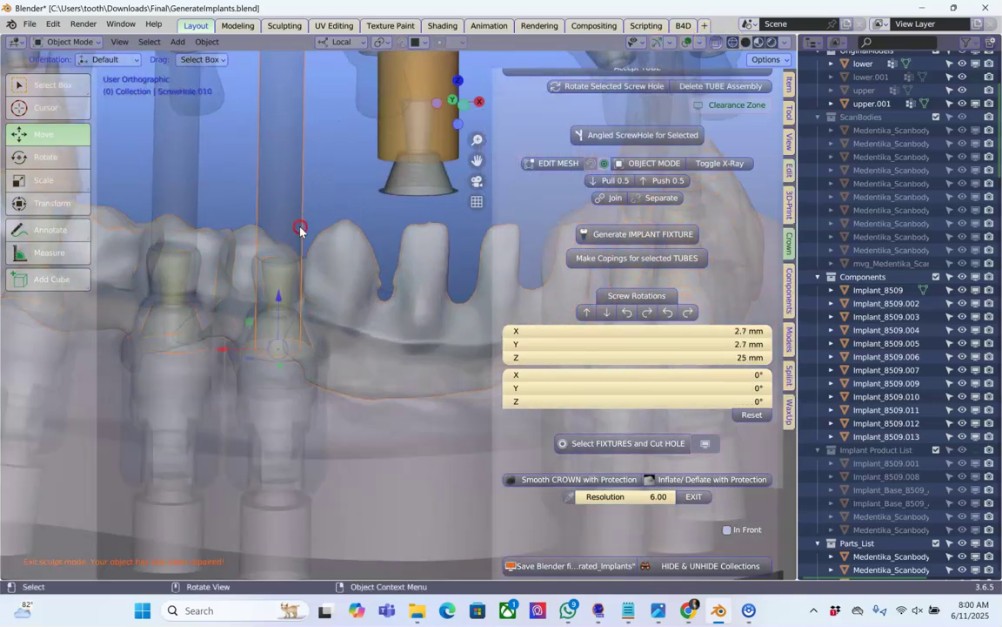
pyautogui.moveTo(301, 226); pyautogui.dragTo(314, 245, button='middle')
pyautogui.moveTo(270, 309); pyautogui.dragTo(155, 211)
pyautogui.moveTo(147, 304); pyautogui.dragTo(159, 223)
pyautogui.moveTo(185, 253); pyautogui.dragTo(360, 248, button='middle')
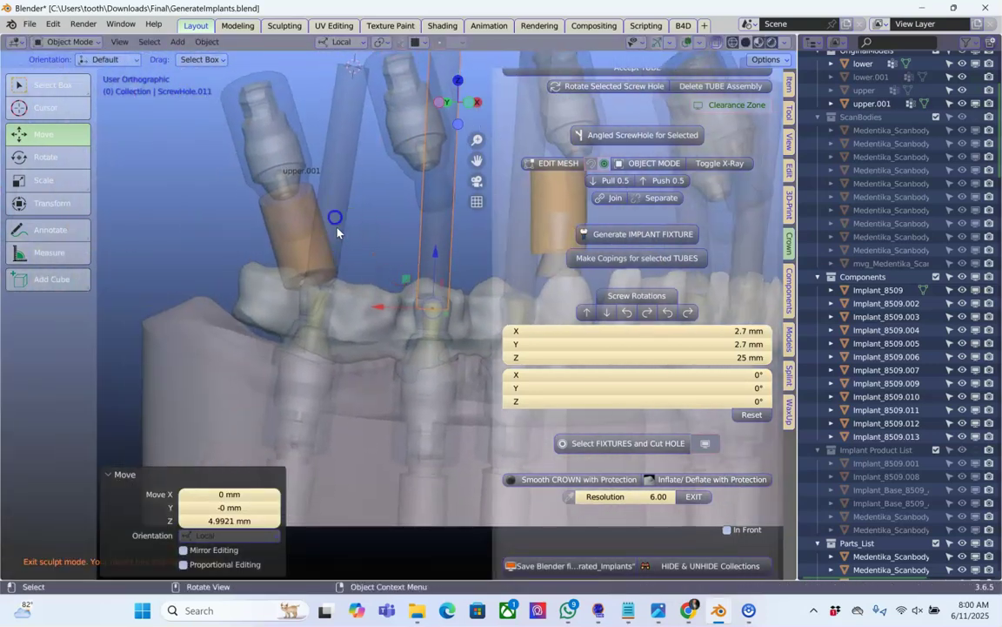
# - Raise the rearmost cylinder, ScrewHole, by about 5.04 mm along its local Z axis
pyautogui.click(335, 218)
pyautogui.scroll(3, 306, 291)
pyautogui.moveTo(252, 322); pyautogui.dragTo(281, 219)
pyautogui.scroll(-5, 283, 224)
pyautogui.moveTo(383, 260); pyautogui.dragTo(269, 267, button='middle')
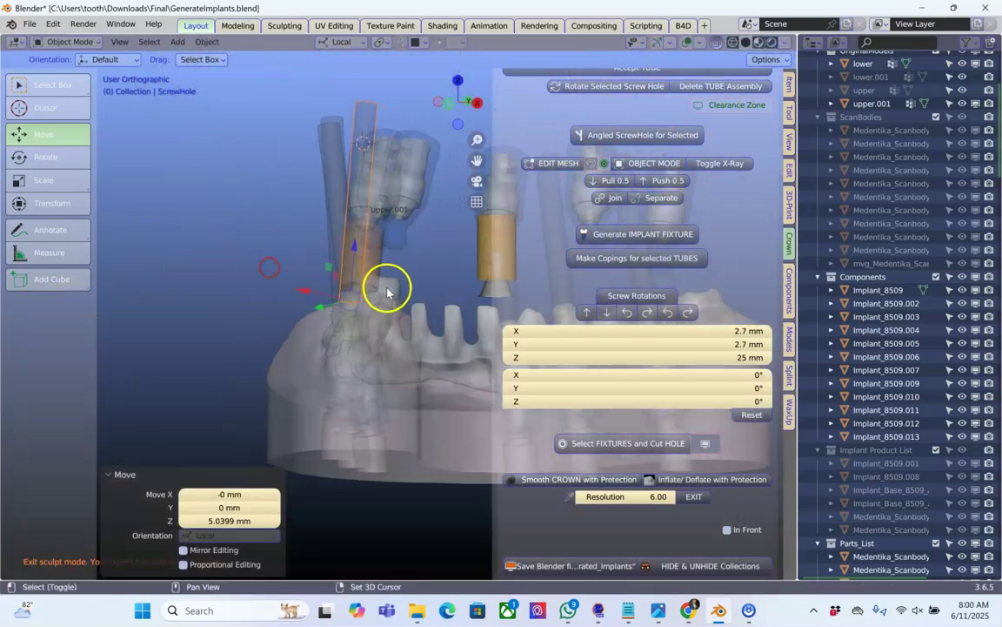
# - Raise ScrewHole.009 along its local Z axis on the other half of the lower arch
pyautogui.moveTo(387, 292); pyautogui.dragTo(203, 261, button='middle')
pyautogui.click(319, 272)
pyautogui.scroll(3, 304, 268)
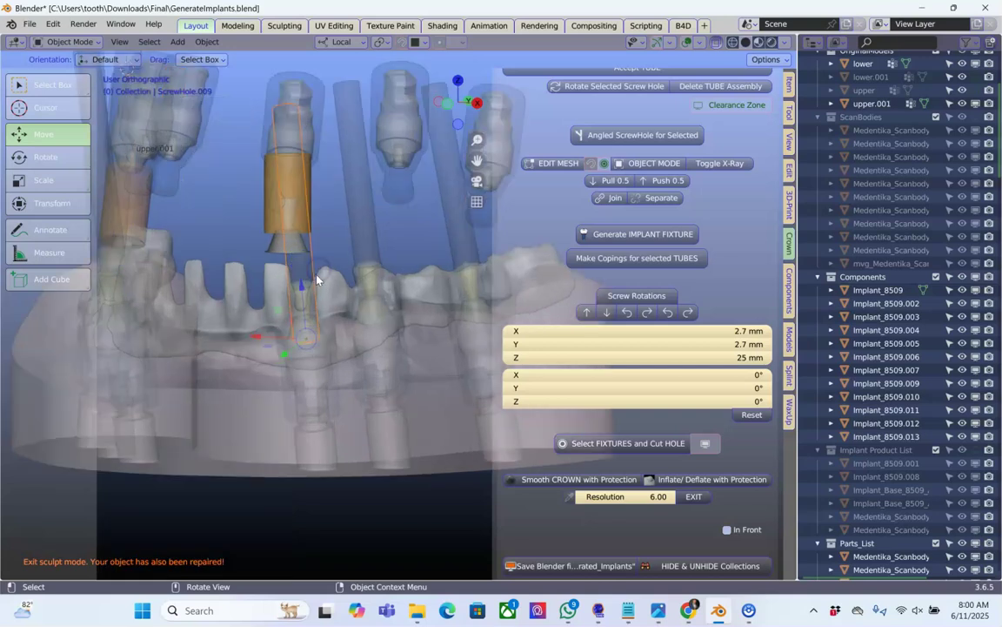
pyautogui.moveTo(266, 308); pyautogui.dragTo(259, 229)
# - Raise the cylinder next to ScrewHole.009, and ScrewHole.007 by about 4.66 mm, along their local Z axis
pyautogui.click(366, 257)
pyautogui.moveTo(356, 278); pyautogui.dragTo(351, 205)
pyautogui.moveTo(352, 205); pyautogui.dragTo(233, 281, button='middle')
pyautogui.click(403, 252)
pyautogui.moveTo(417, 306); pyautogui.dragTo(407, 253)
pyautogui.moveTo(406, 252); pyautogui.dragTo(350, 265, button='middle')
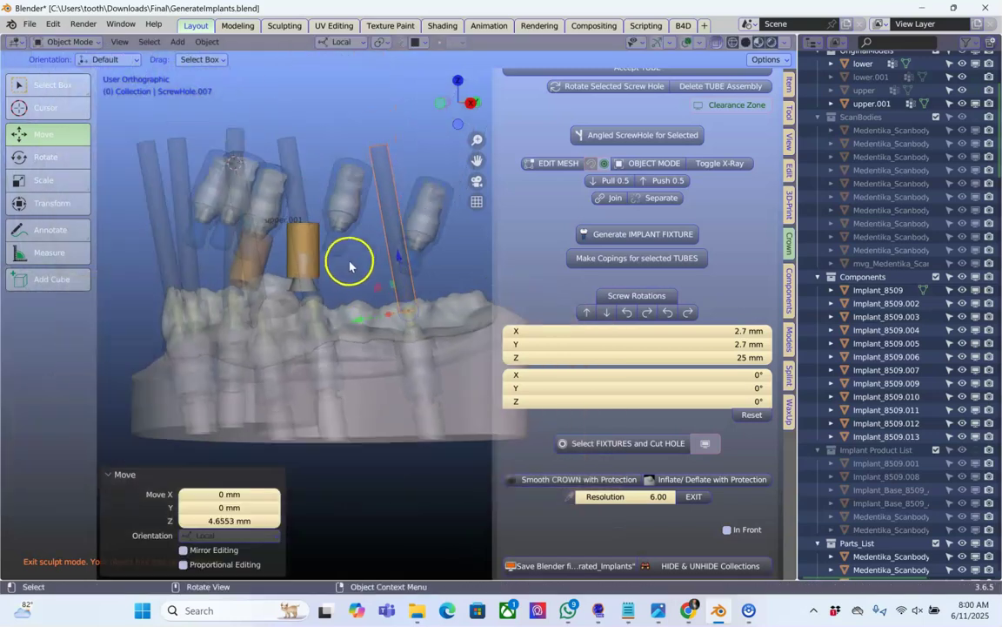
# - Select GeneratedFixture and cut the screw holes through it
pyautogui.click(362, 311)
pyautogui.scroll(4, 362, 312)
pyautogui.scroll(-2, 362, 312)
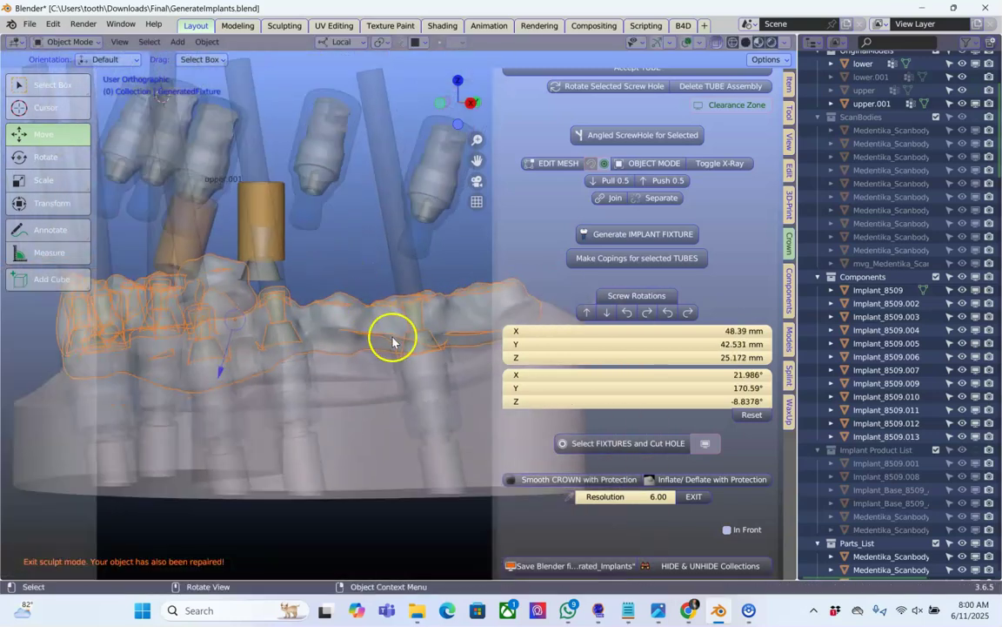
pyautogui.click(610, 448)
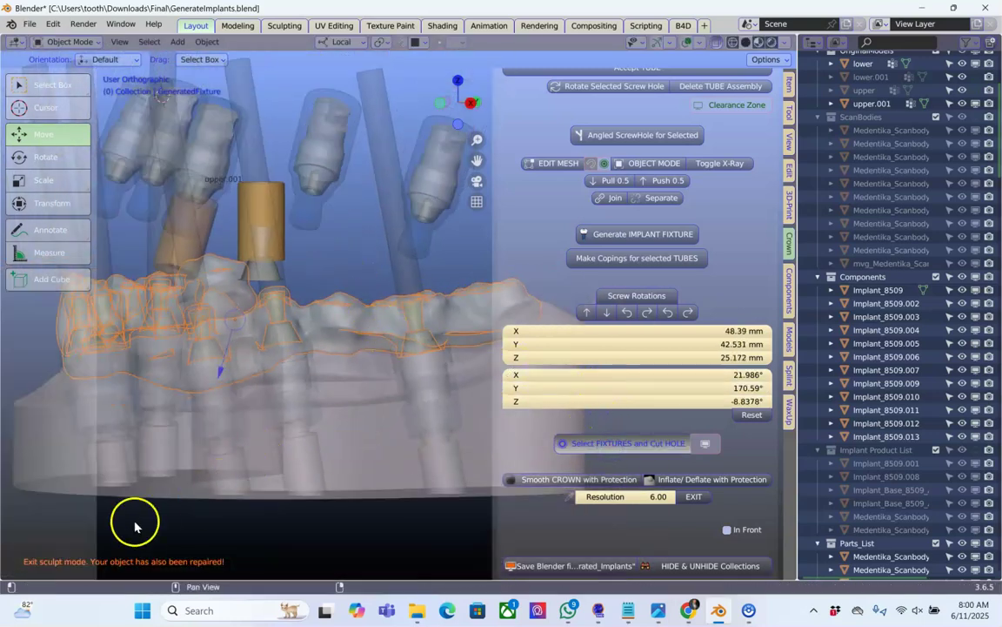
# - Isolate Generated_with_Hole and inspect the screw holes cut into the lower frame
pyautogui.moveTo(366, 244); pyautogui.dragTo(396, 325, button='middle')
pyautogui.click(351, 320)
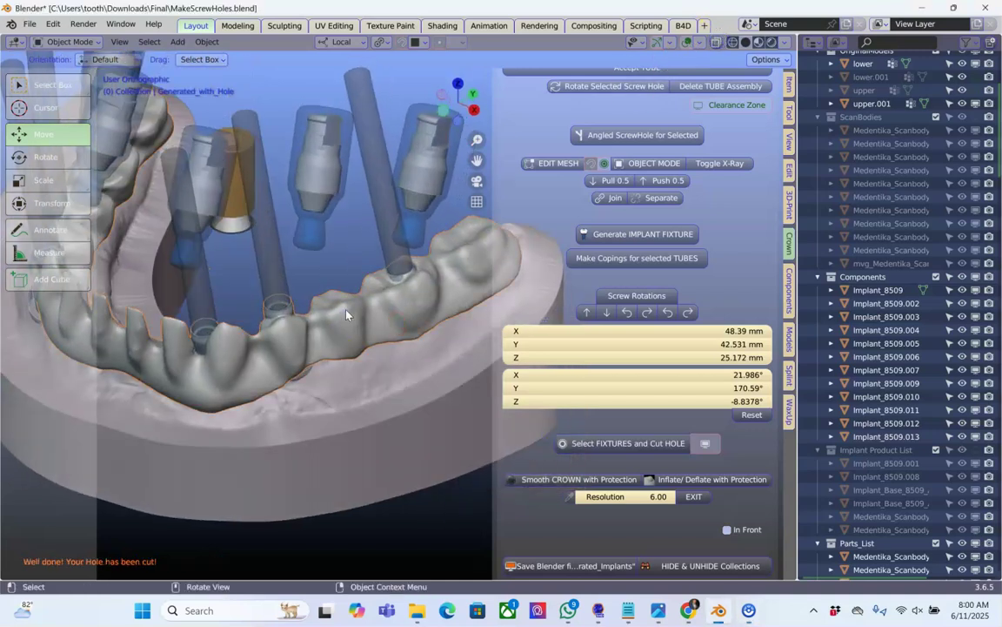
pyautogui.hotkey('shift', 'h')
pyautogui.moveTo(346, 314); pyautogui.dragTo(327, 340, button='middle')
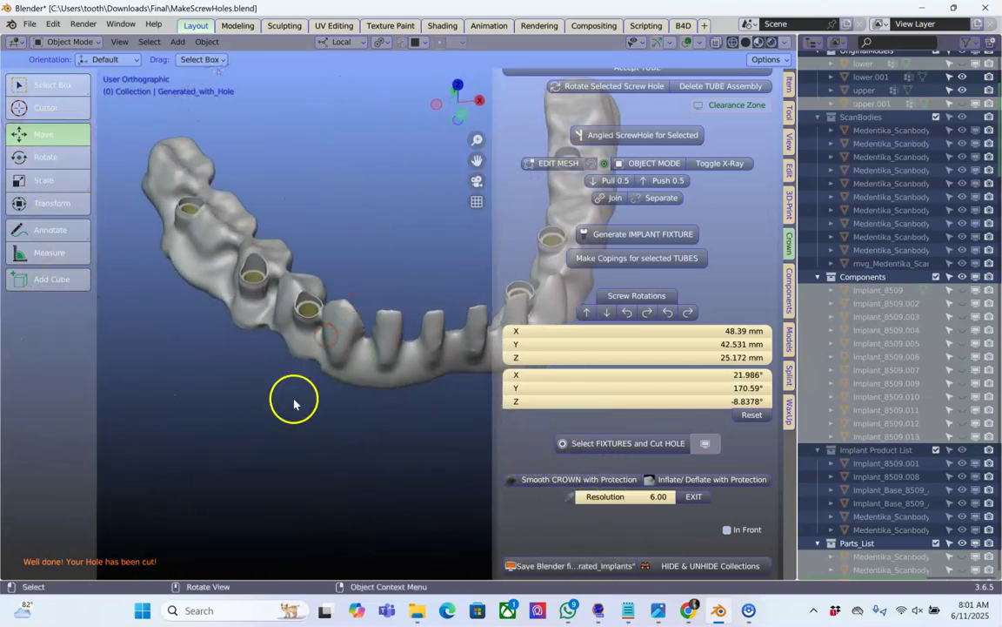
# - Temporarily show the Full Contour collection over the lower frame and compare the frame with the full-contour teeth
pyautogui.click(788, 335)
pyautogui.scroll(-15, 634, 457)
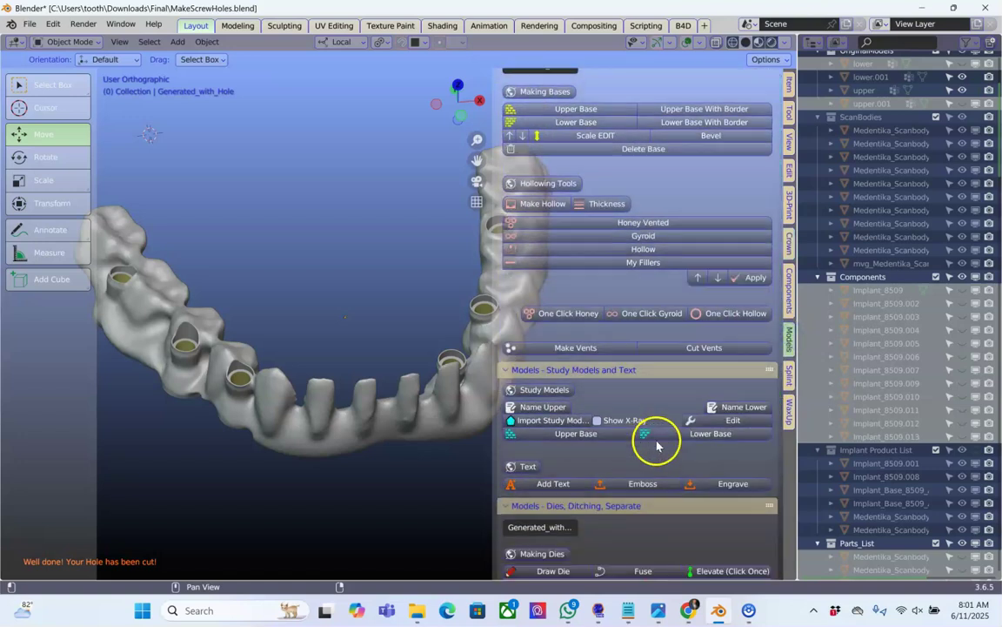
pyautogui.click(788, 237)
pyautogui.scroll(-10, 659, 410)
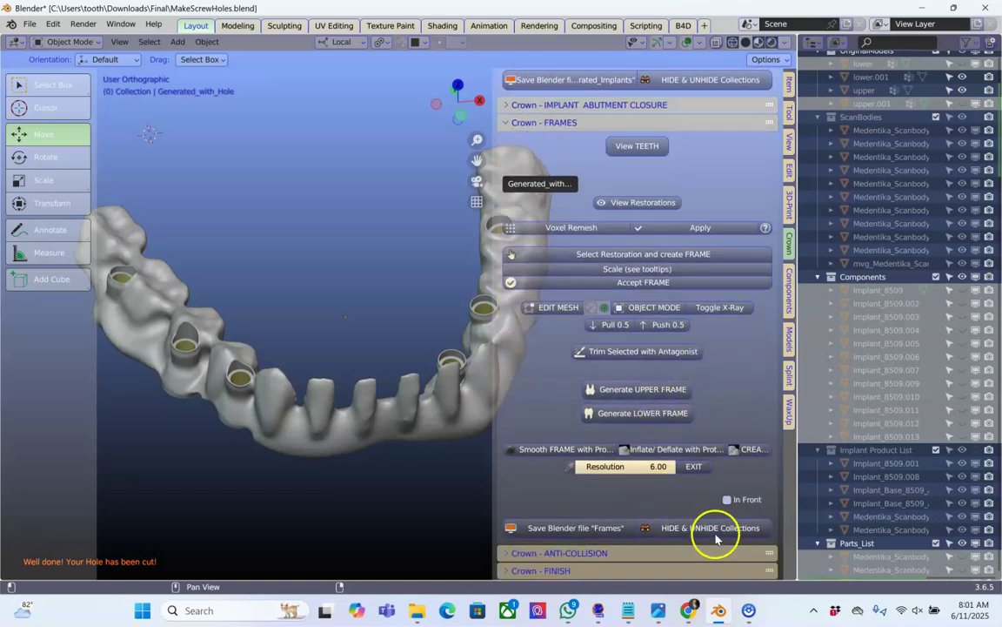
pyautogui.click(715, 528)
pyautogui.click(724, 536)
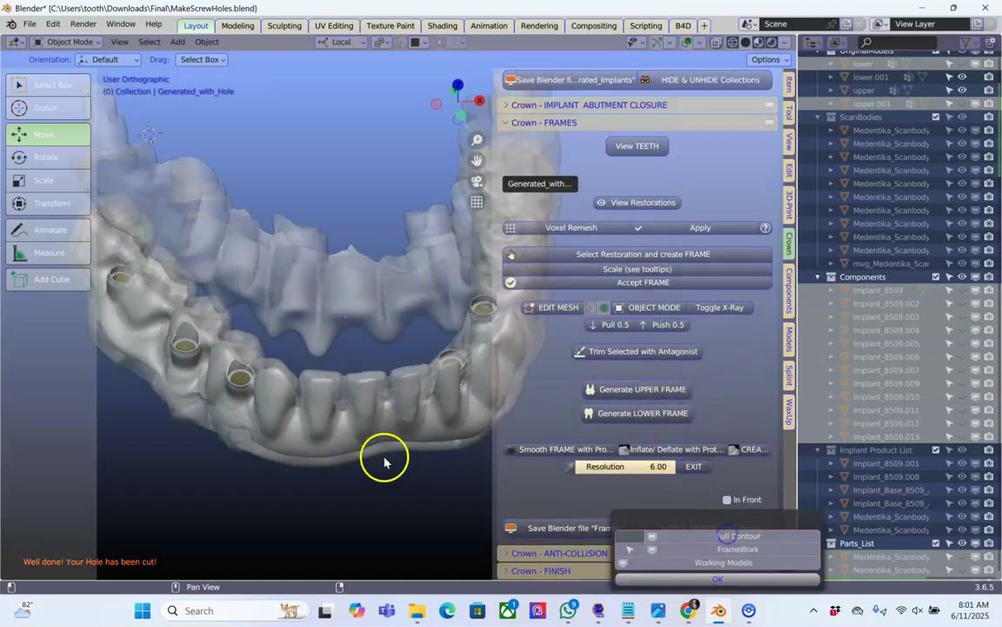
pyautogui.moveTo(353, 426); pyautogui.dragTo(376, 369, button='middle')
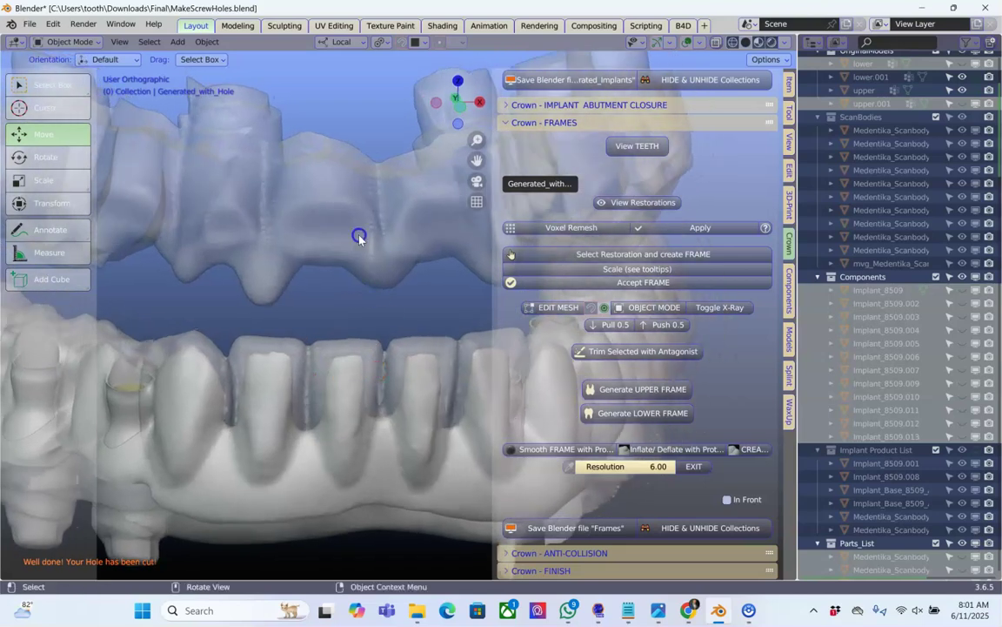
pyautogui.moveTo(380, 224); pyautogui.dragTo(366, 295, button='middle')
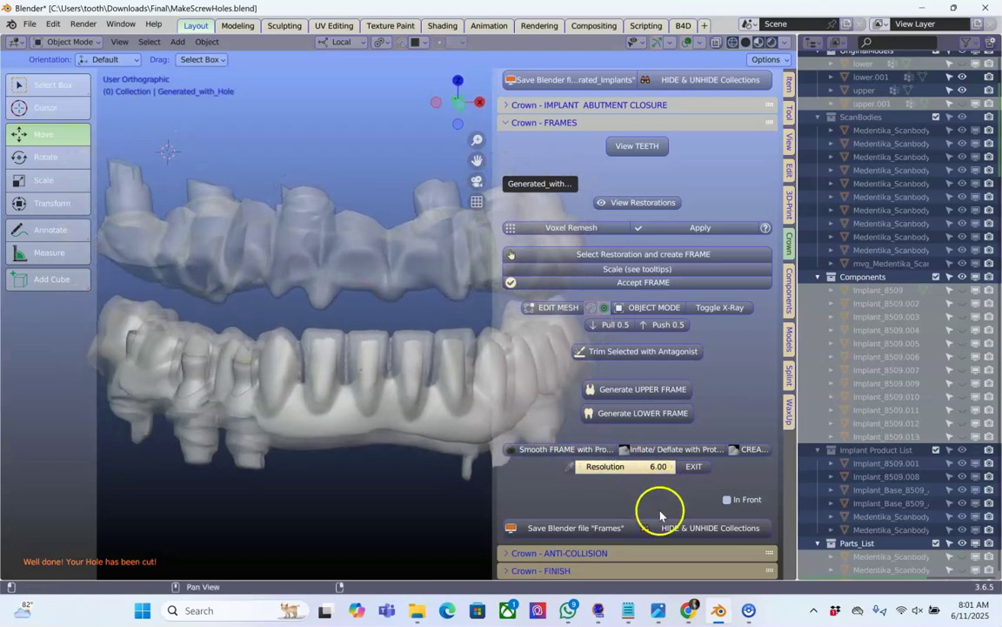
pyautogui.click(693, 530)
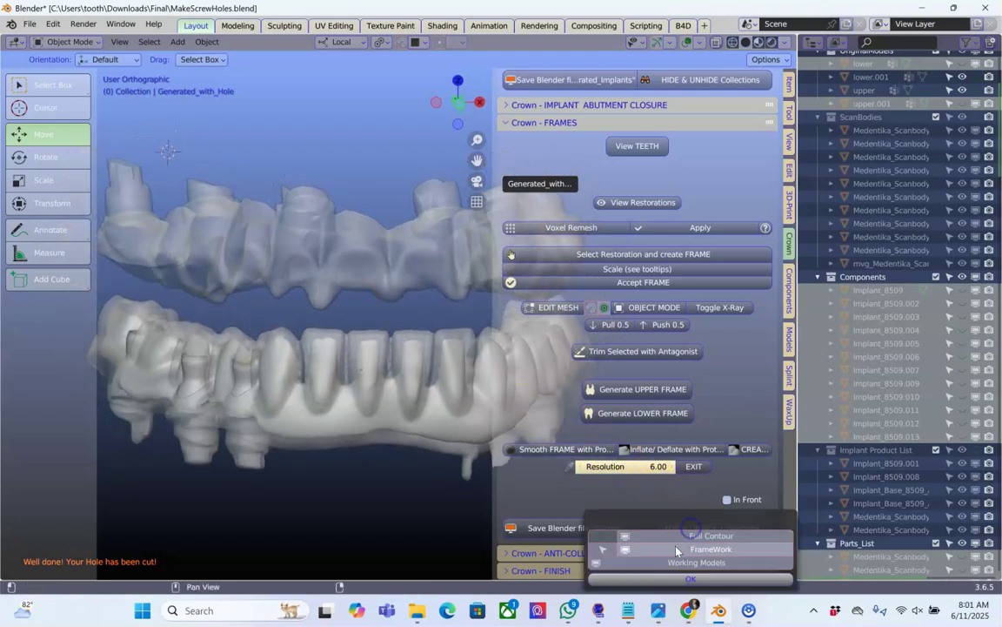
pyautogui.click(706, 540)
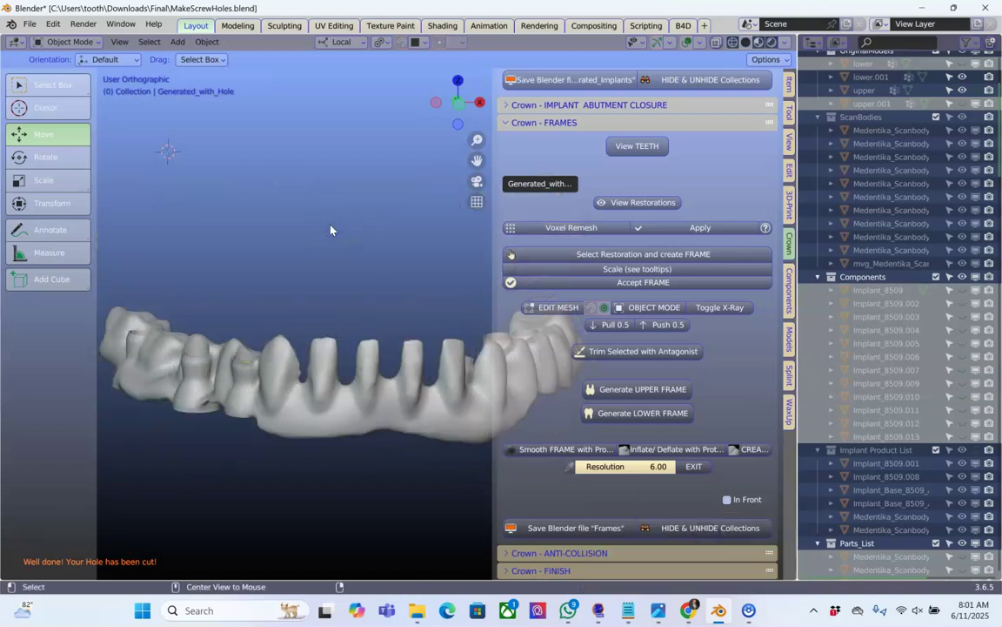
# - Unhide all objects and make the Fixture_No_Hole collection visible in the viewport
pyautogui.hotkey('alt', 'h')
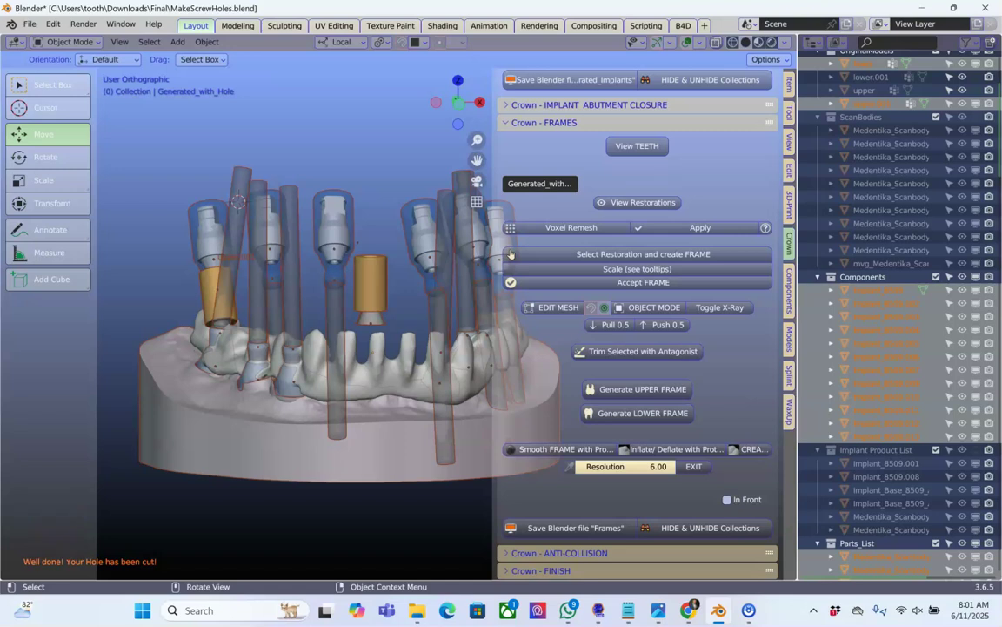
pyautogui.moveTo(794, 261); pyautogui.dragTo(646, 278)
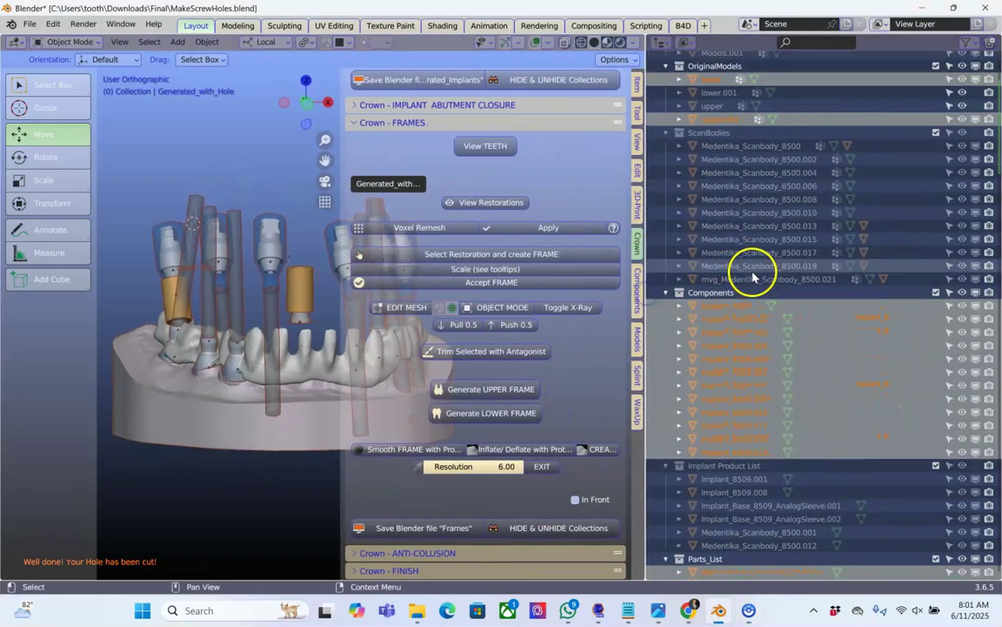
pyautogui.scroll(5, 753, 277)
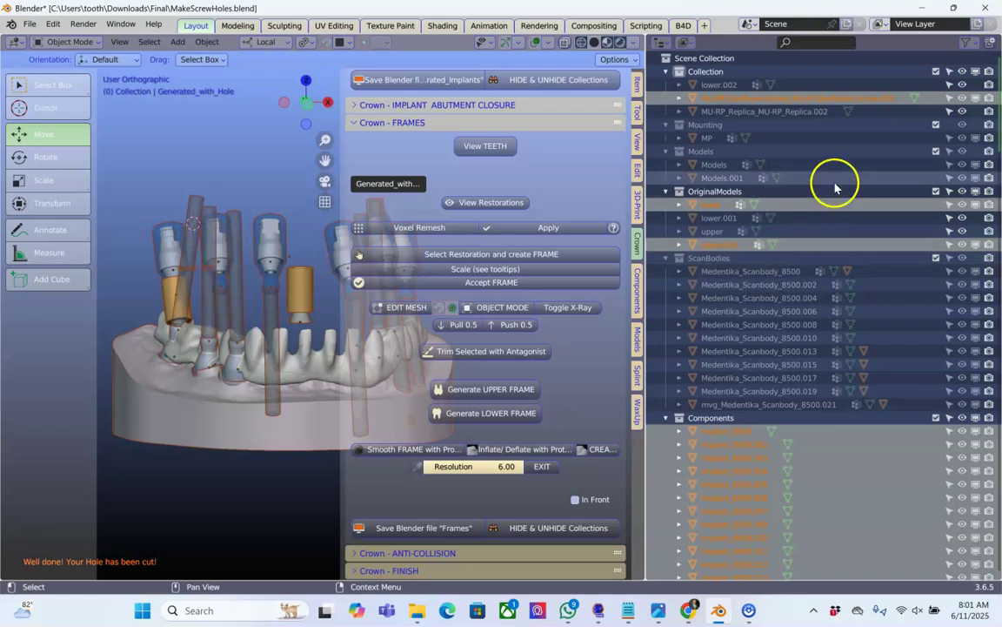
pyautogui.scroll(-15, 806, 208)
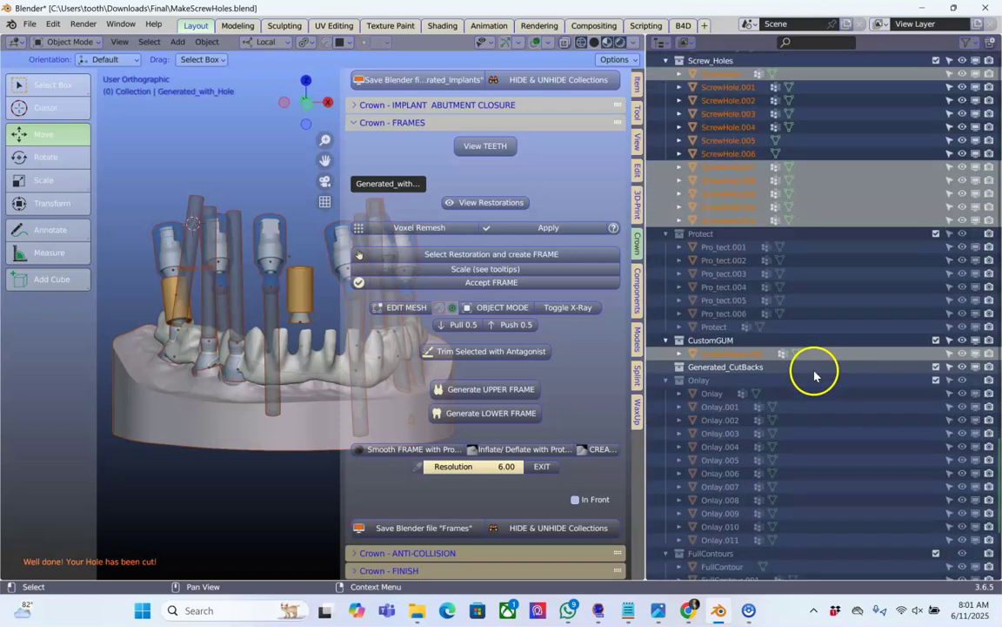
pyautogui.scroll(-8, 814, 374)
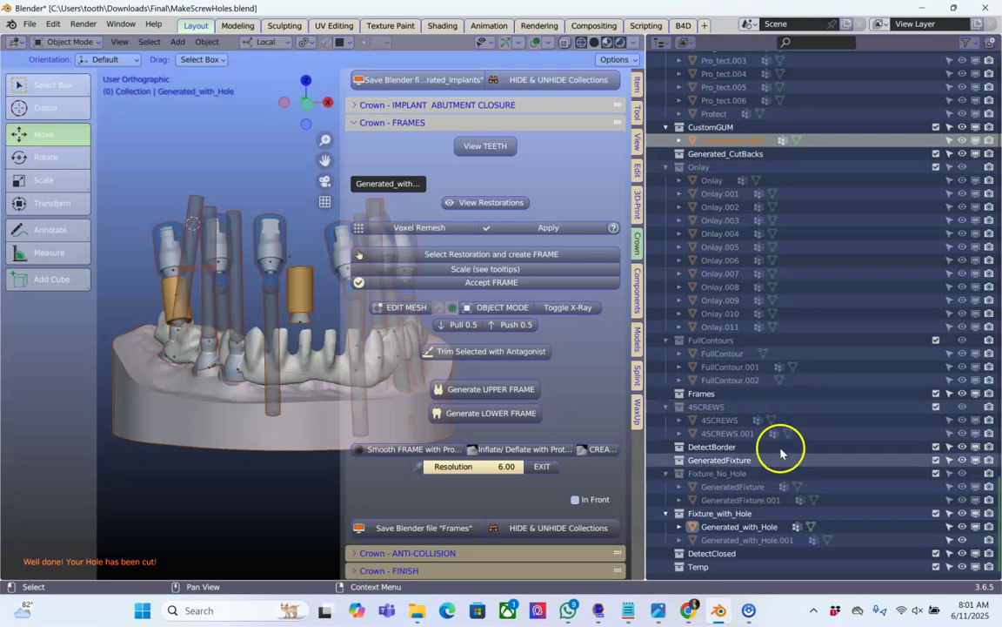
pyautogui.click(976, 477)
pyautogui.moveTo(647, 311); pyautogui.dragTo(857, 311)
# - Isolate the upper GeneratedFixture.001 together with the lower Generated_with_Hole and view both arches from the side
pyautogui.click(409, 306)
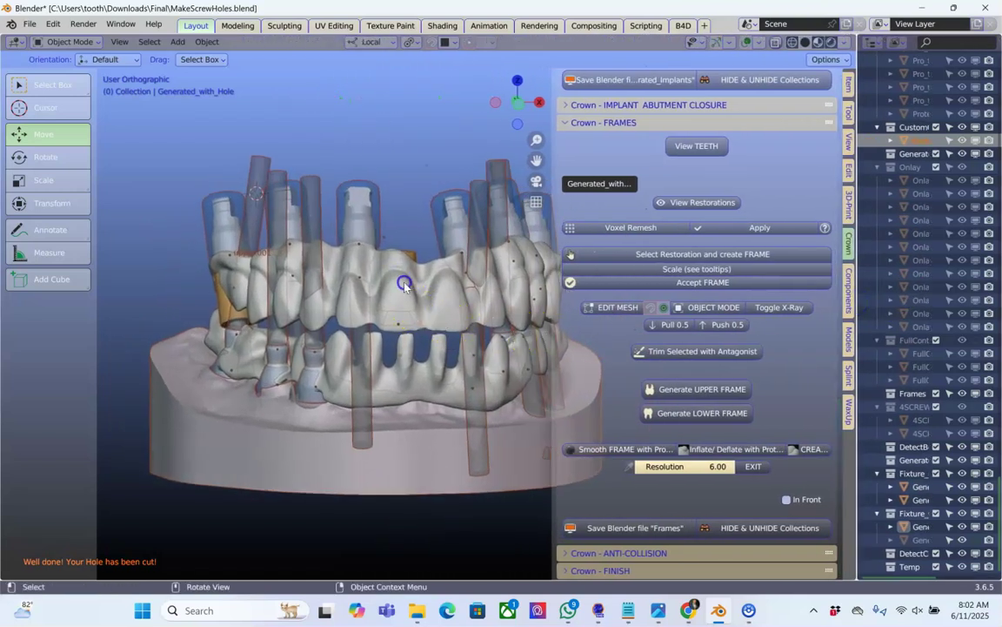
pyautogui.click(416, 365)
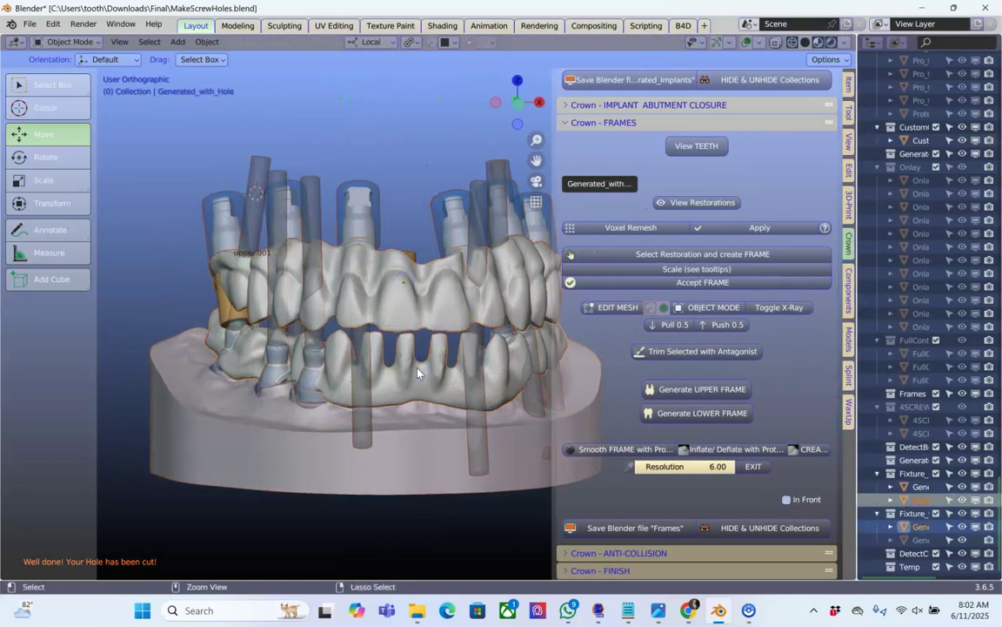
pyautogui.press('h')
pyautogui.moveTo(379, 339); pyautogui.dragTo(465, 397, button='middle')
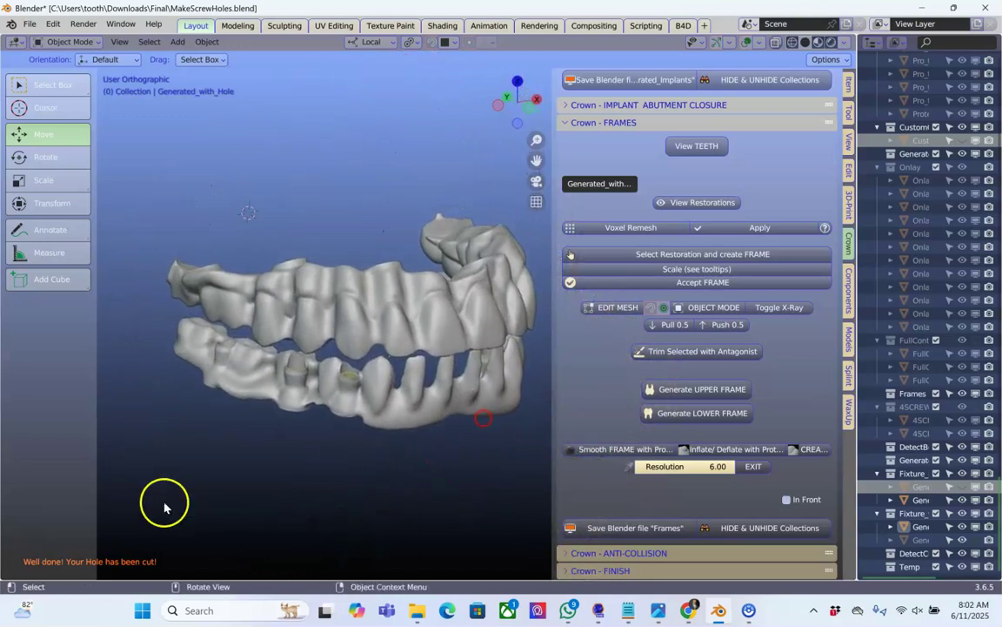